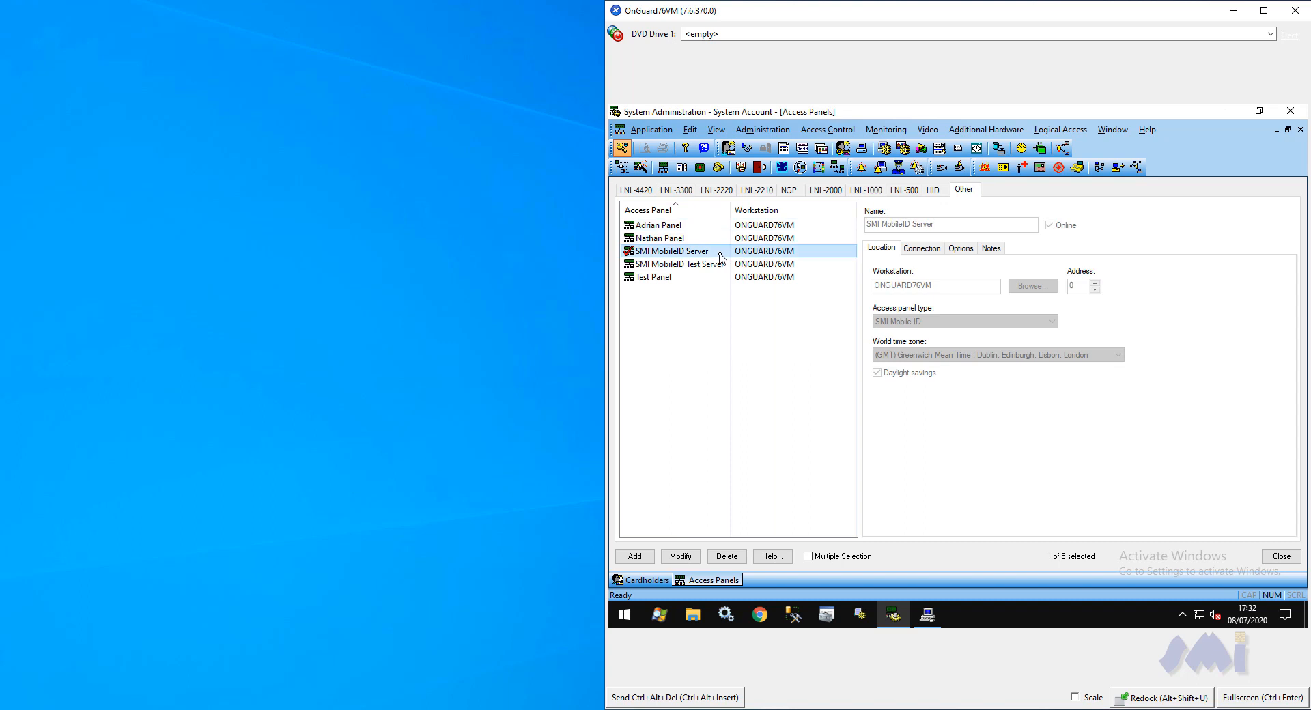
Open the SMI MobileID Server panel for modification, cancel the edit and close the access panels form
click(681, 556)
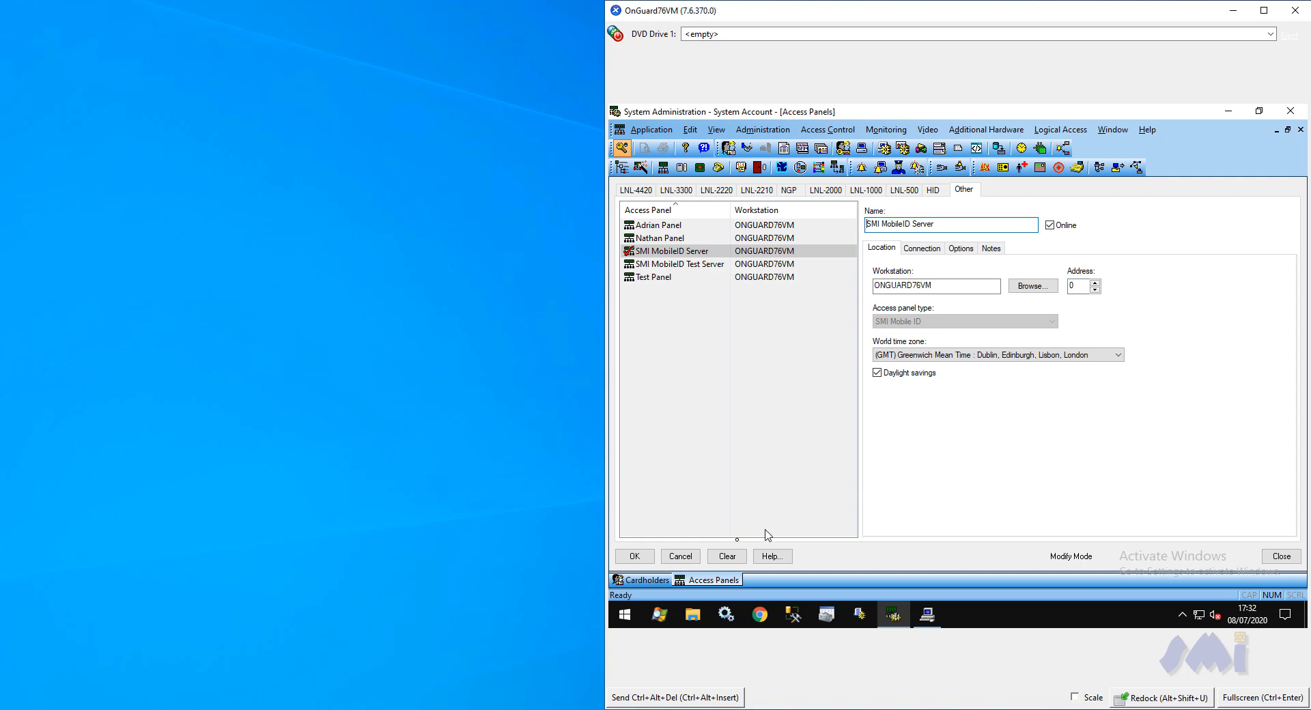
click(692, 559)
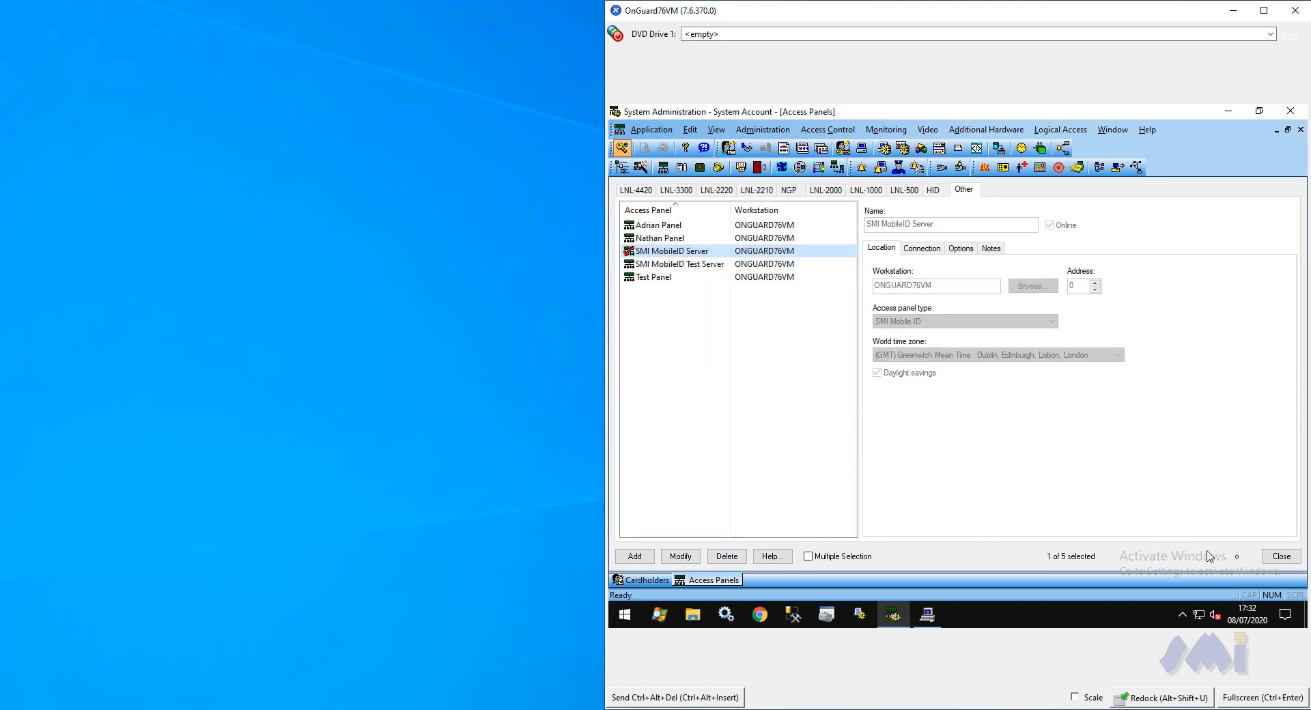
click(1273, 560)
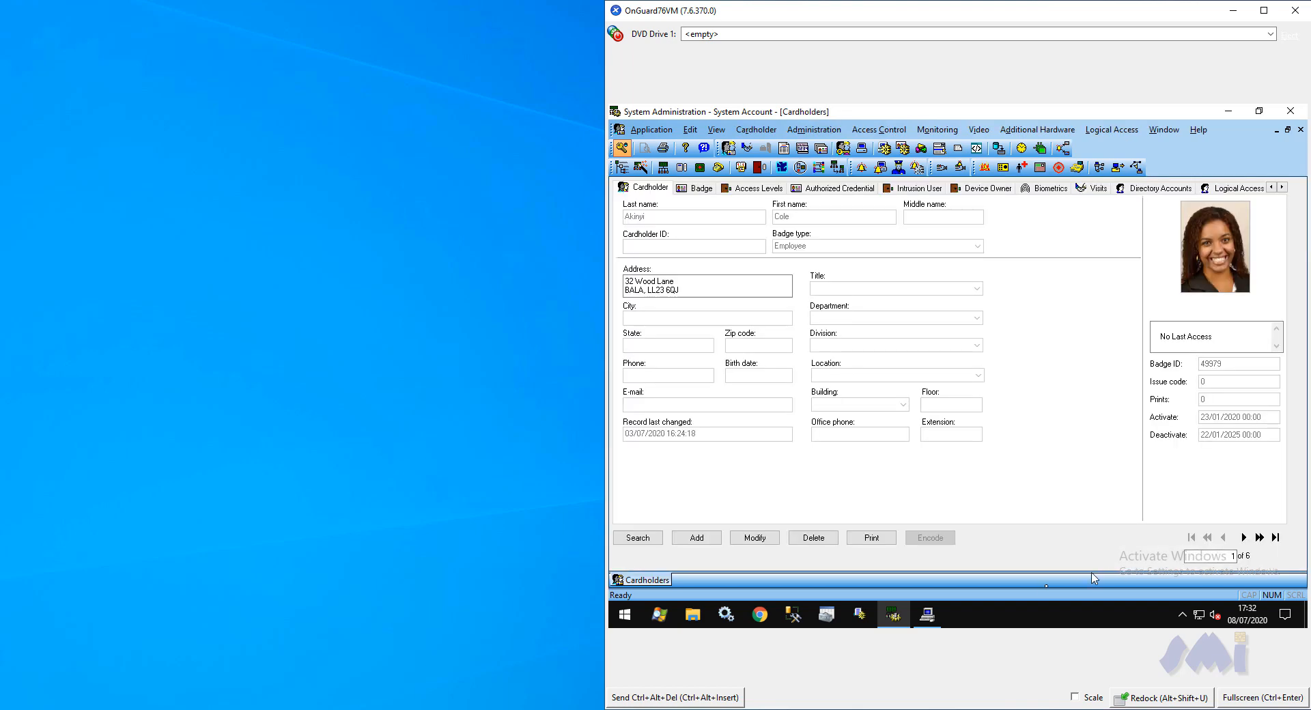
Switch to Alarm Monitoring and examine the Gate A In and Gate A Out readers under SMI MobileID Server
click(921, 620)
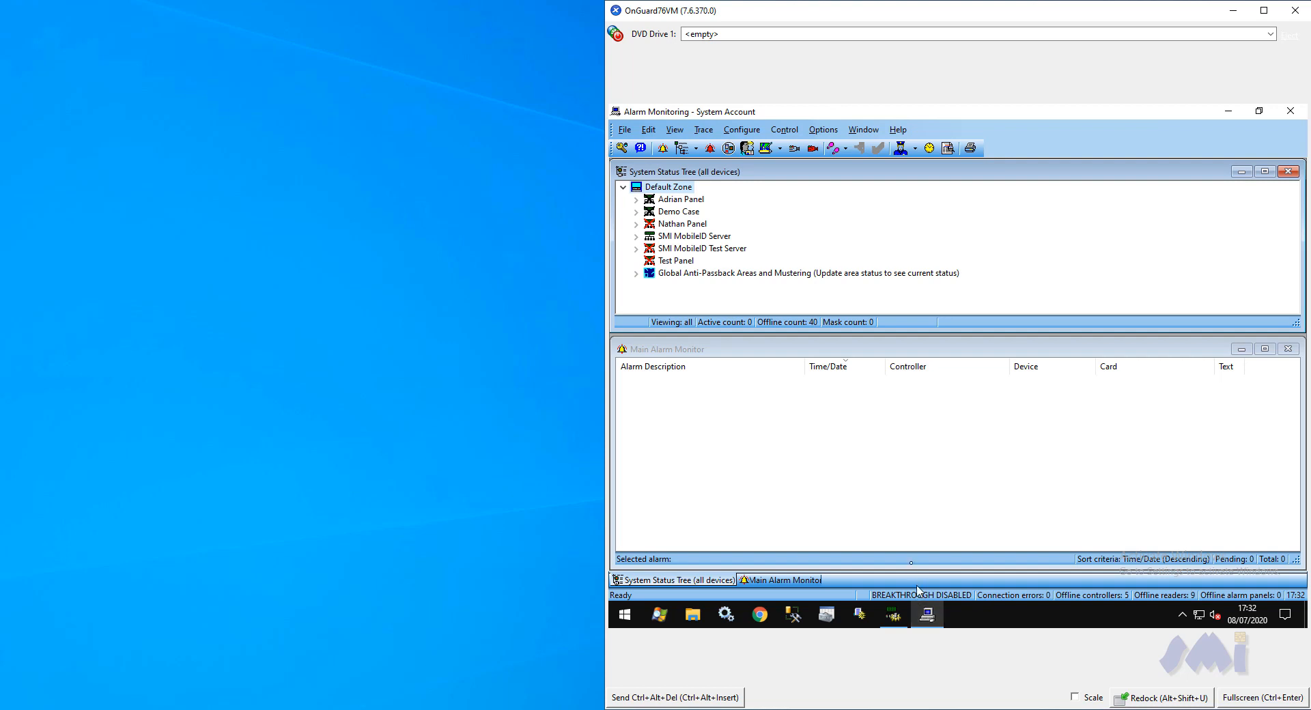
click(677, 239)
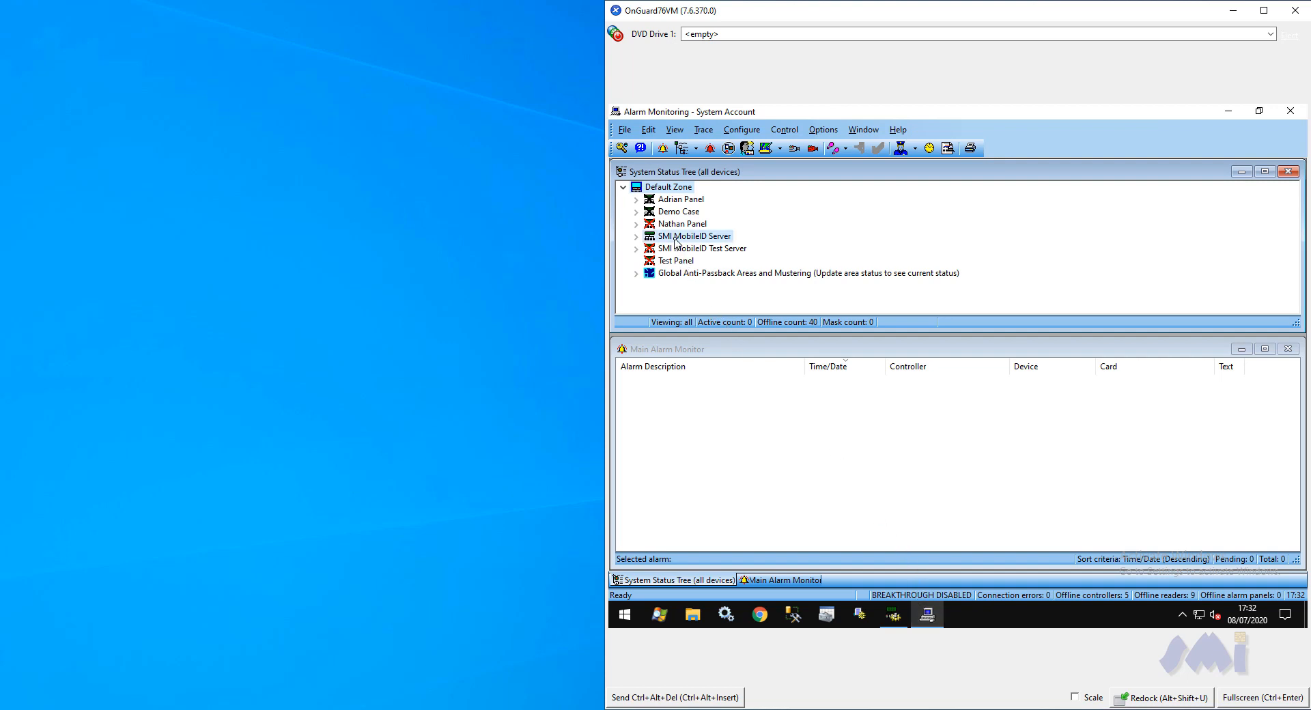
click(635, 237)
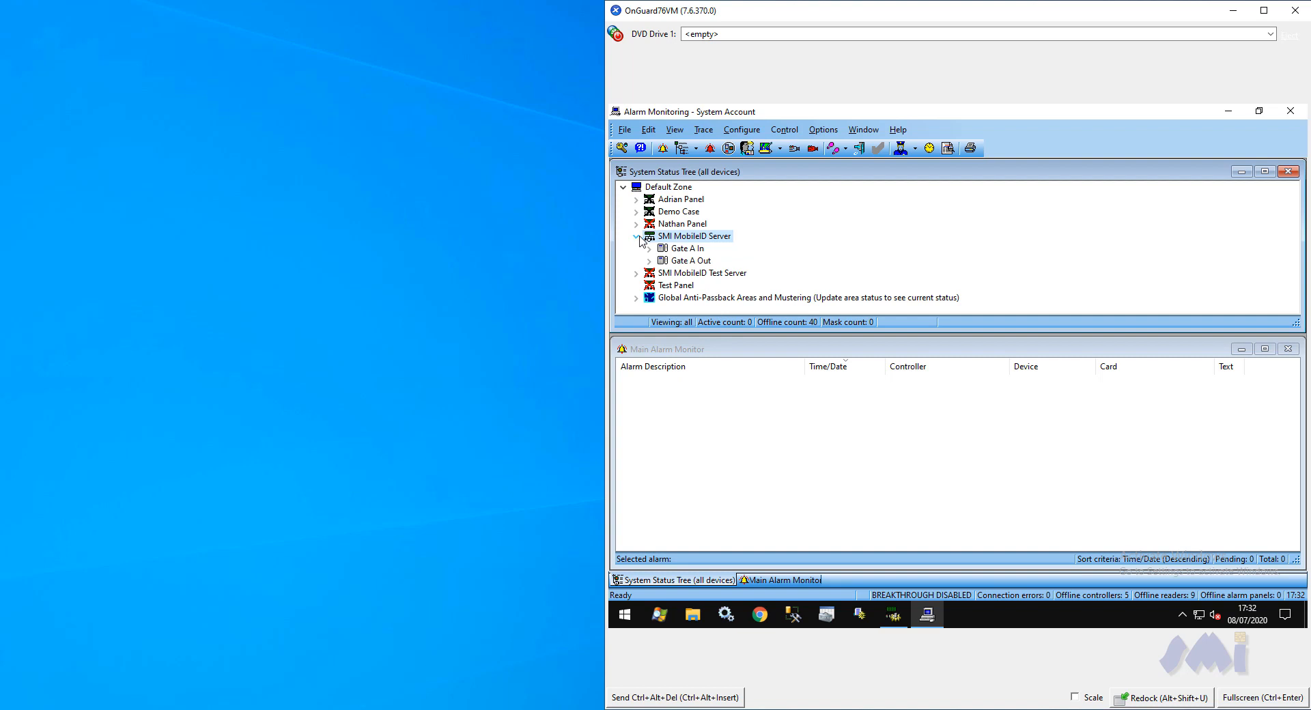
click(693, 250)
click(702, 262)
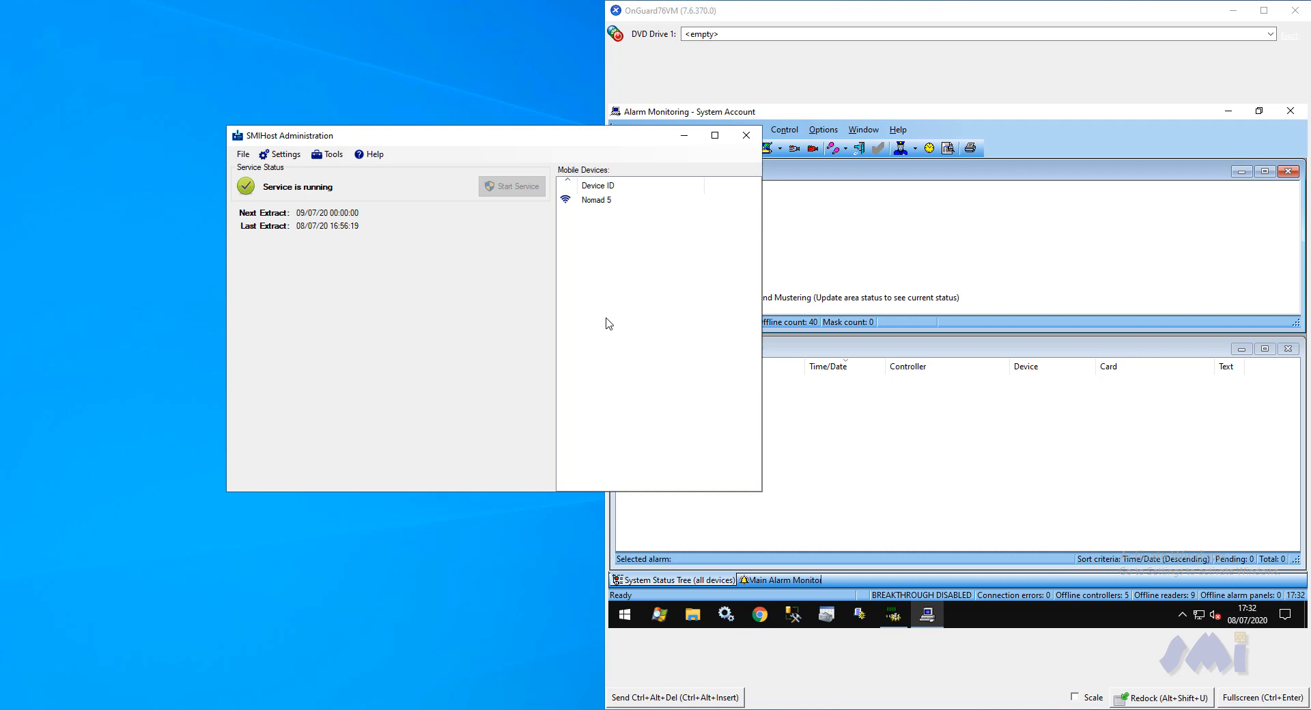
In SMIHost Administration, open the Nomad 5's device association settings and review the available association modes and panels
right_click(626, 203)
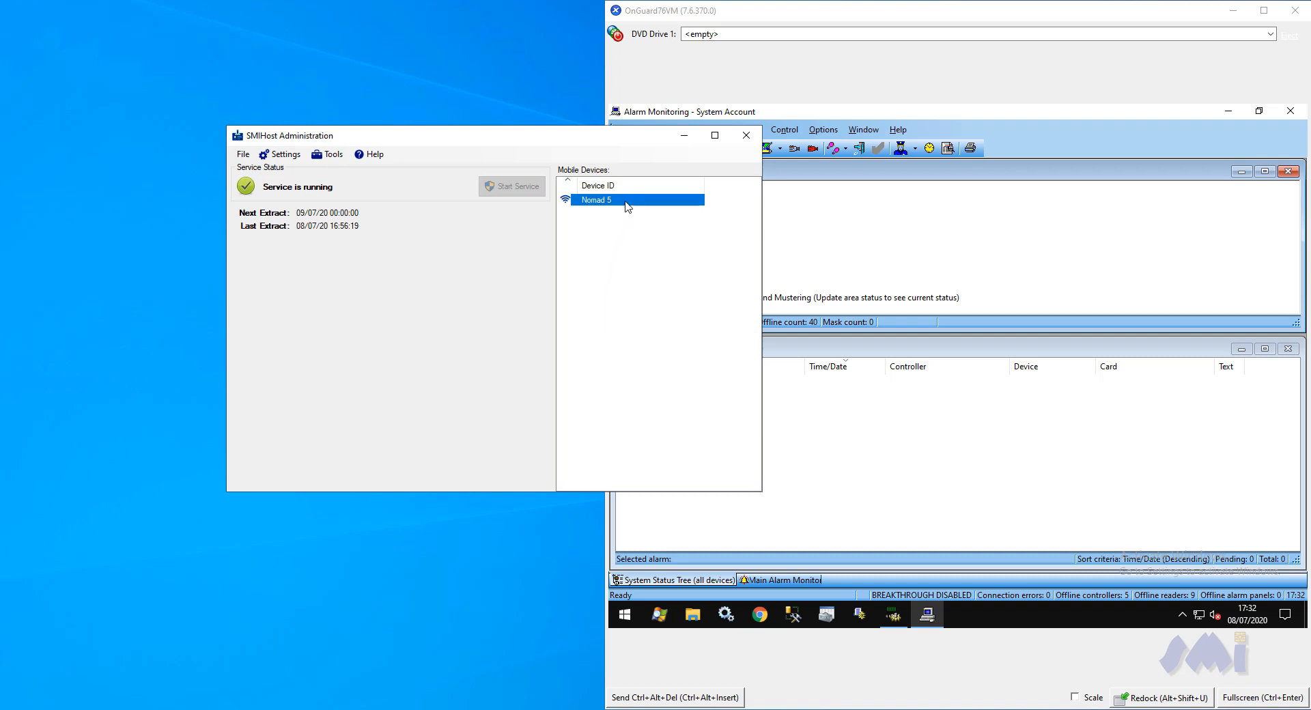
click(668, 225)
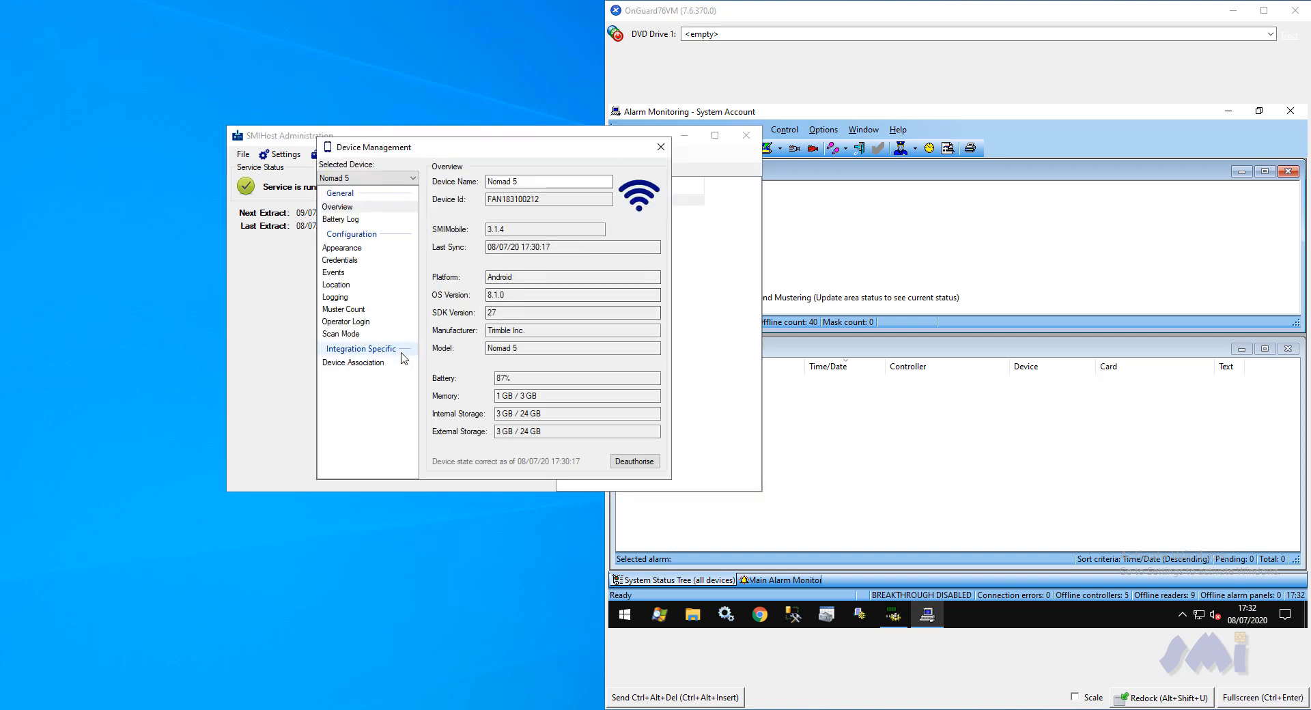
click(384, 364)
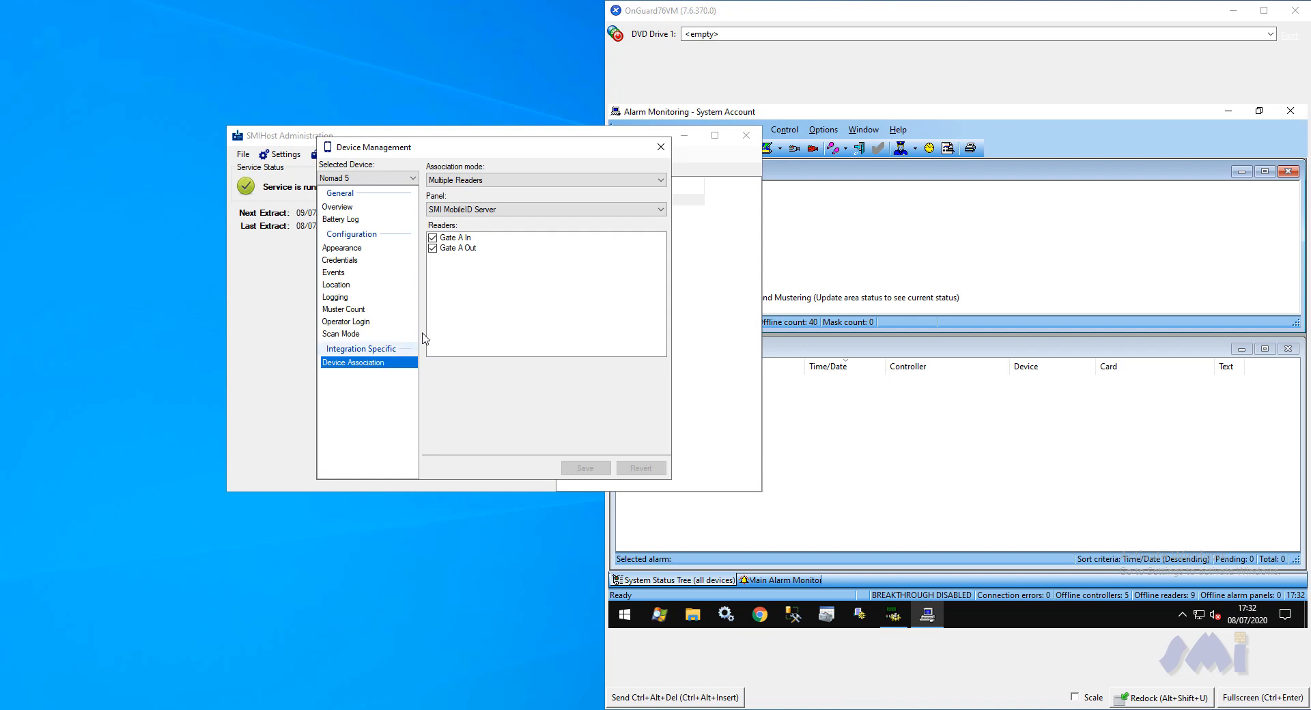
click(630, 180)
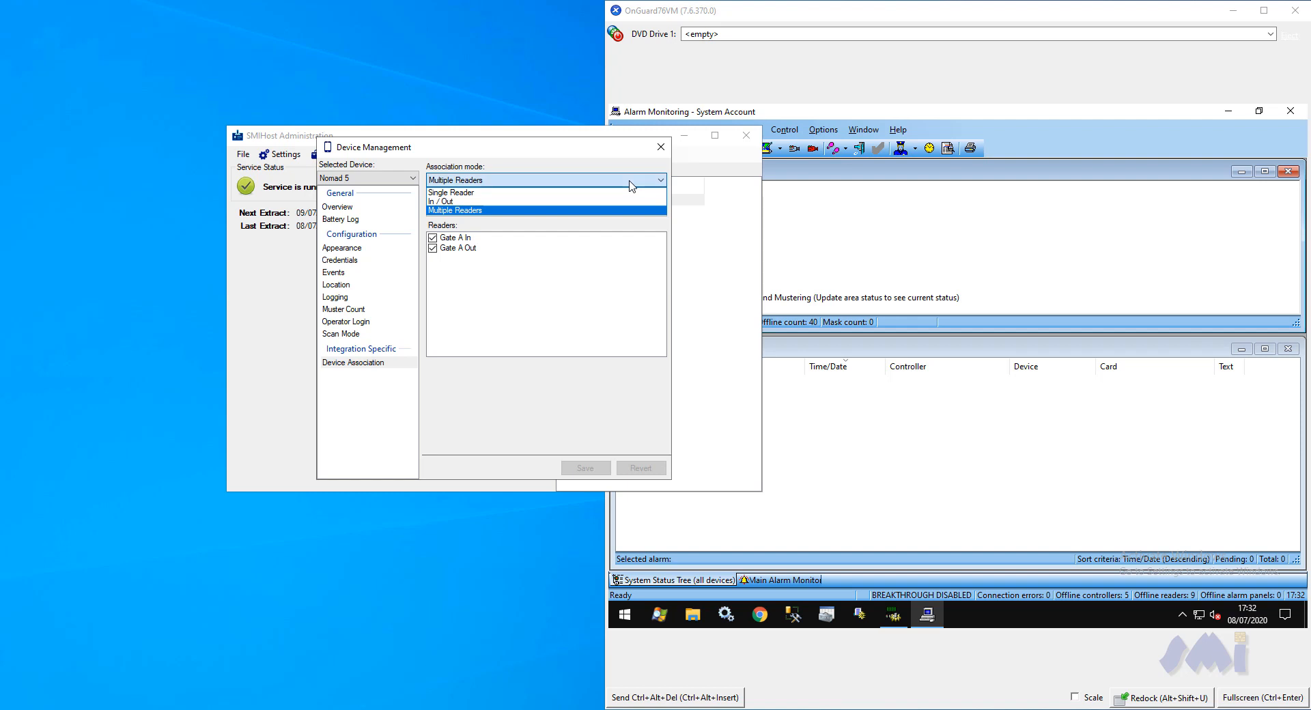
click(630, 183)
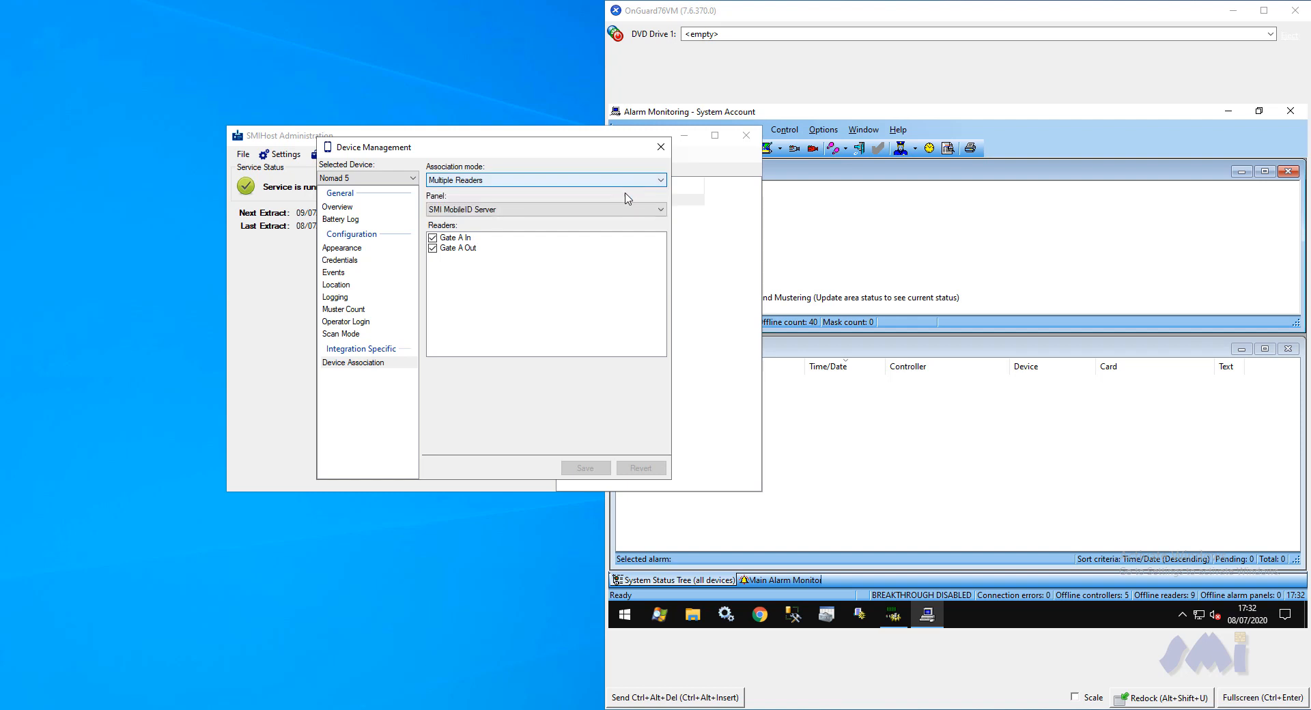
click(619, 212)
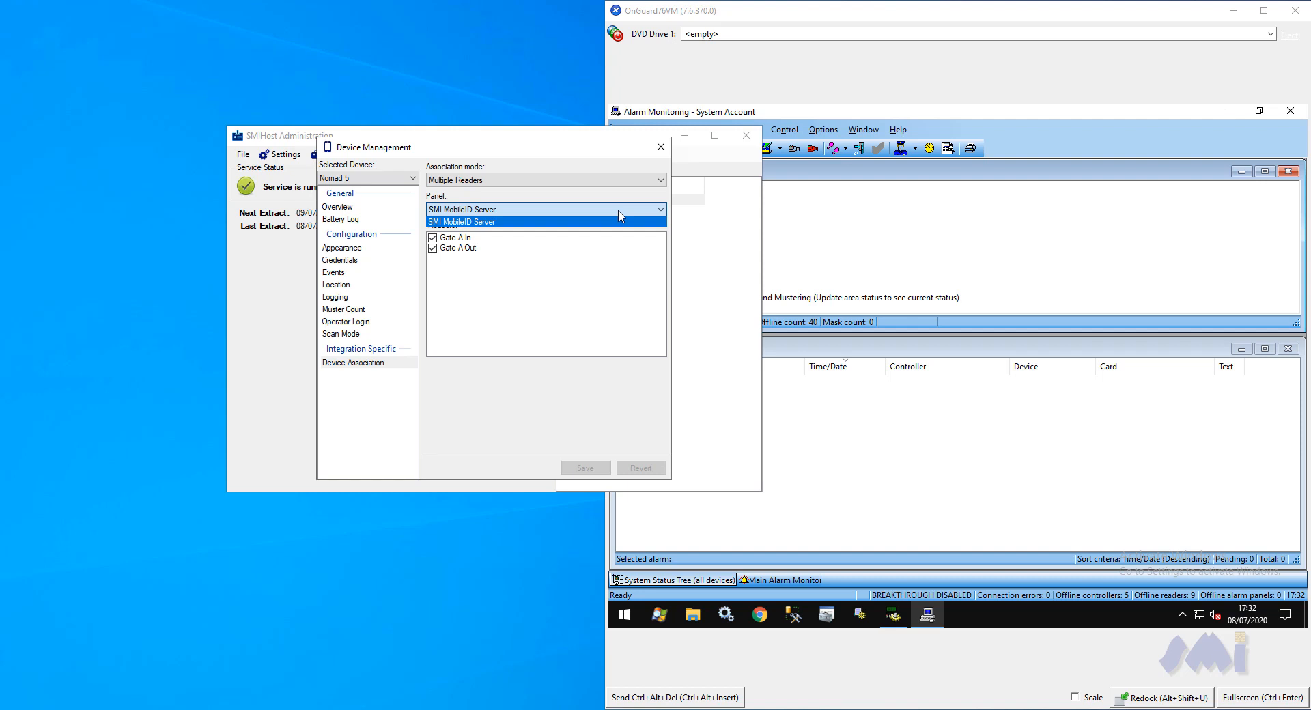
click(617, 221)
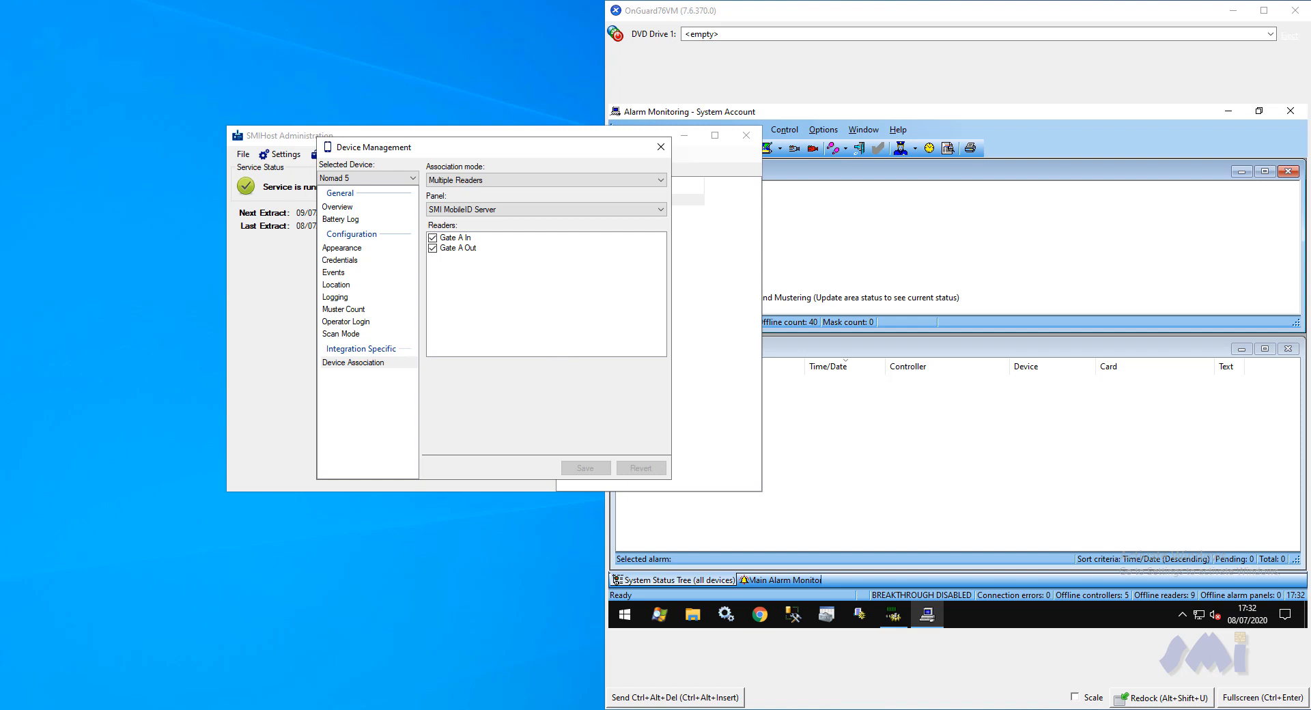
Bring up the mirrored Nomad 5 handheld screen and show the readers available in the mobile app
click(489, 669)
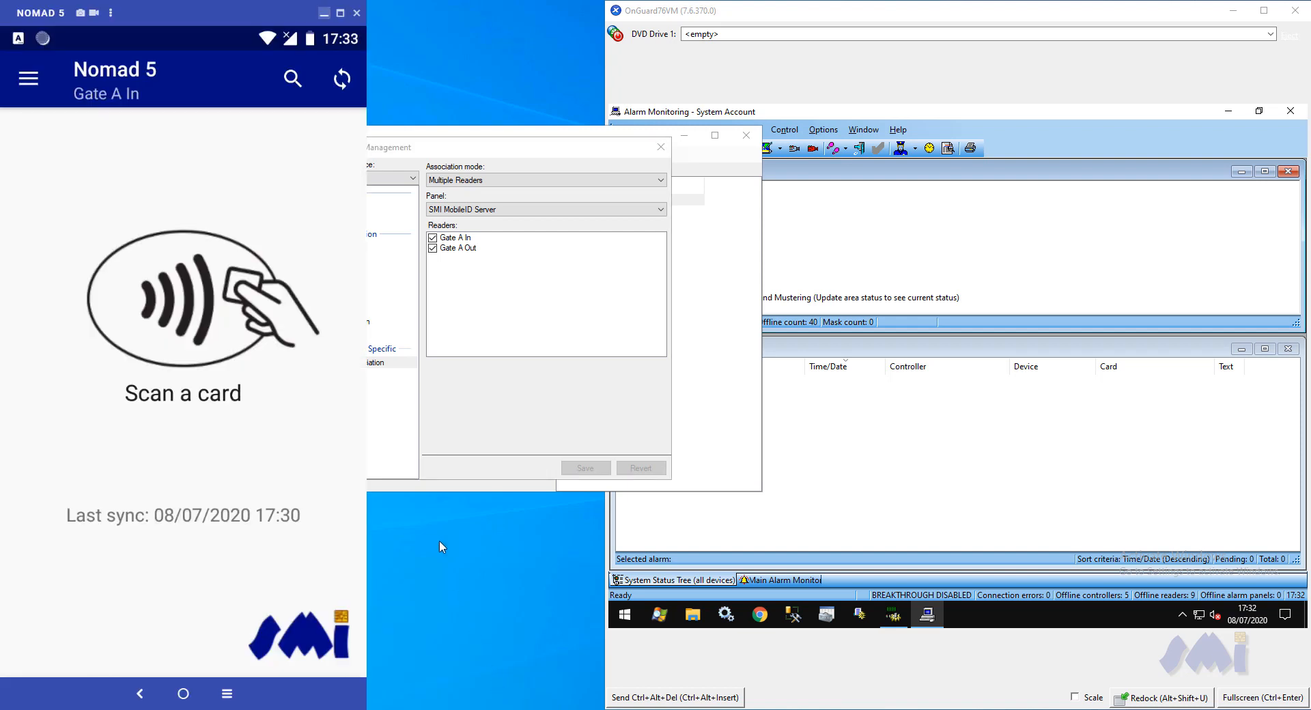
click(28, 79)
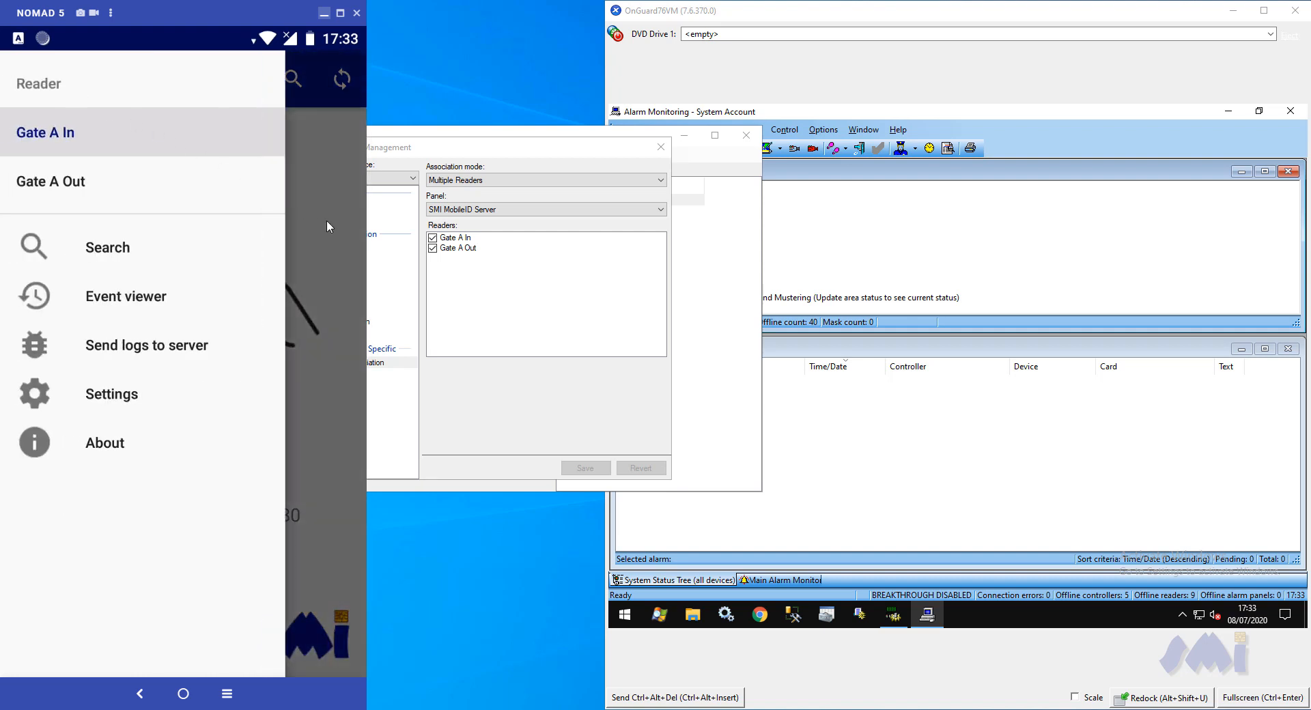
In System Administration, start a new reader named Gate C Entry on the SMI MobileID Server panel with type Generic Reader
click(764, 10)
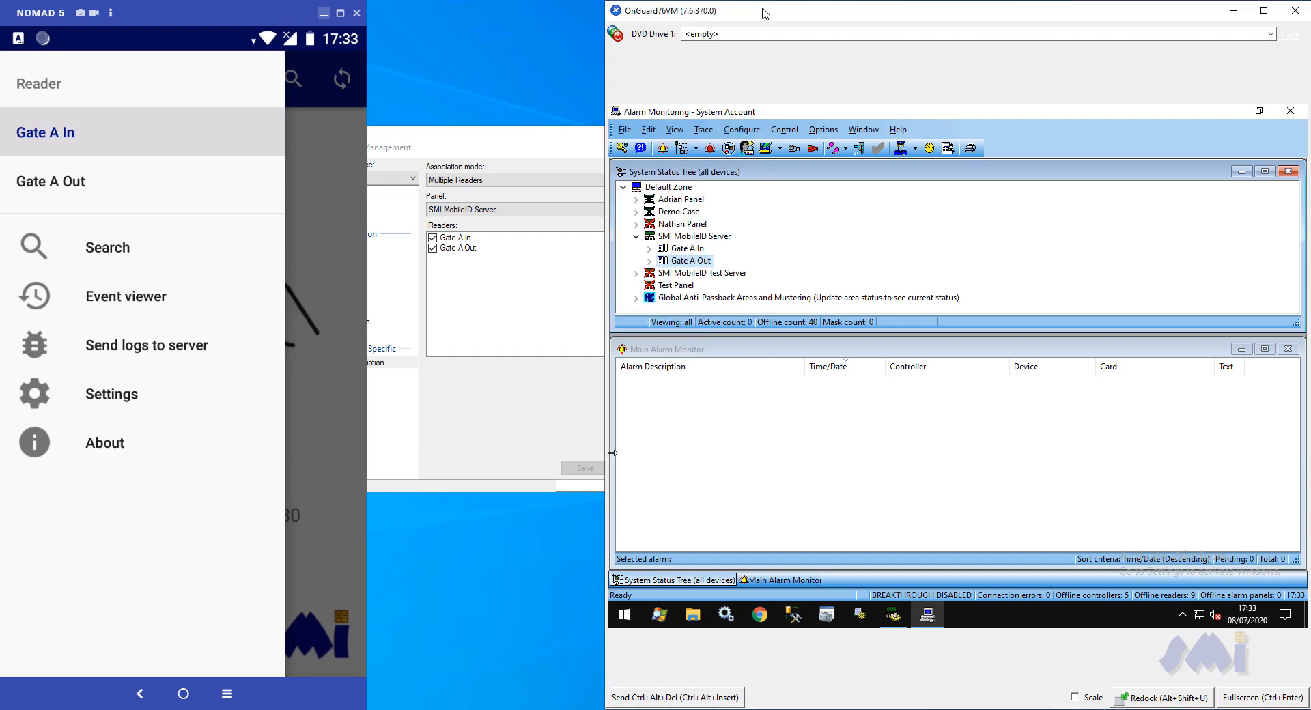
click(895, 615)
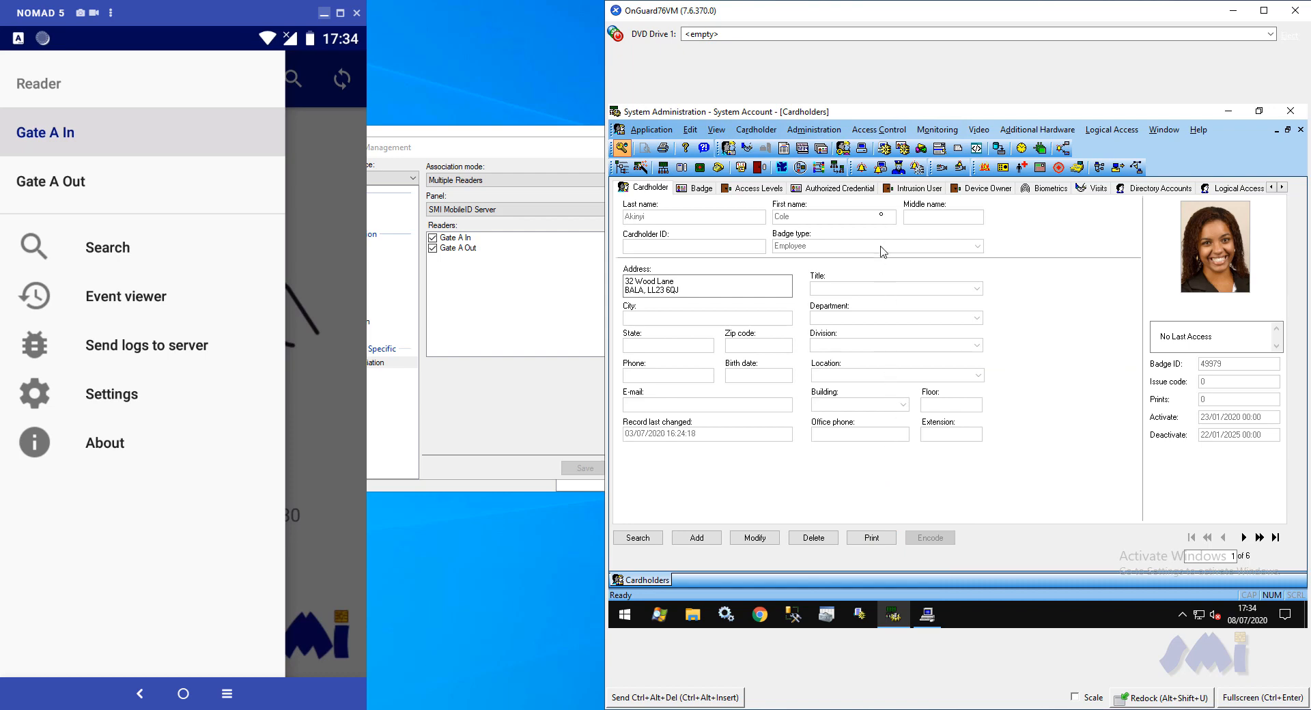
click(877, 134)
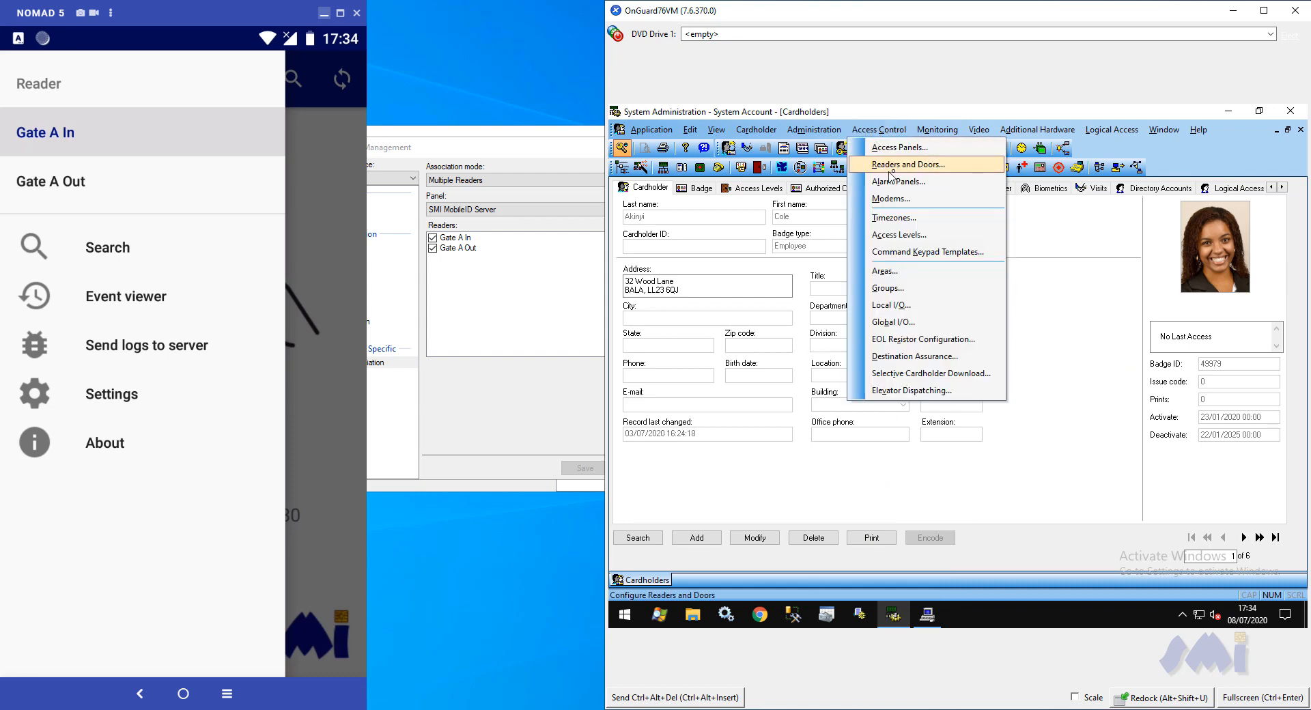
click(895, 167)
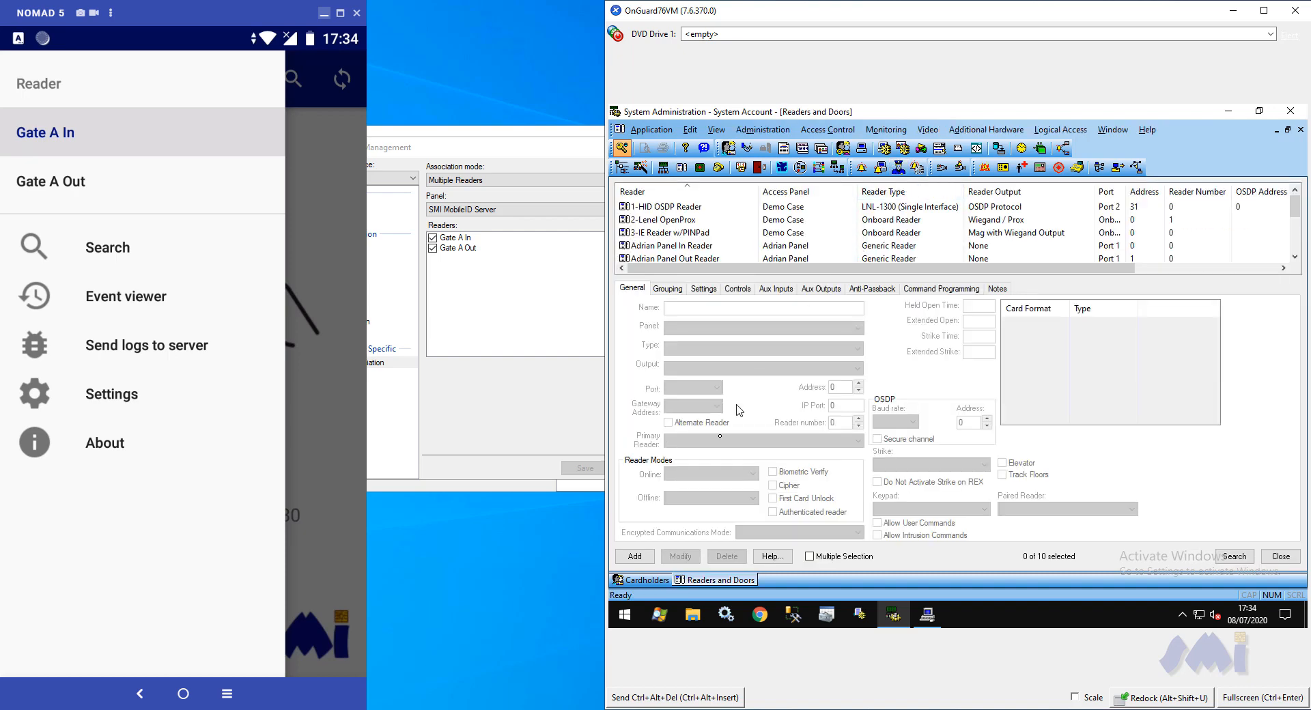
click(646, 559)
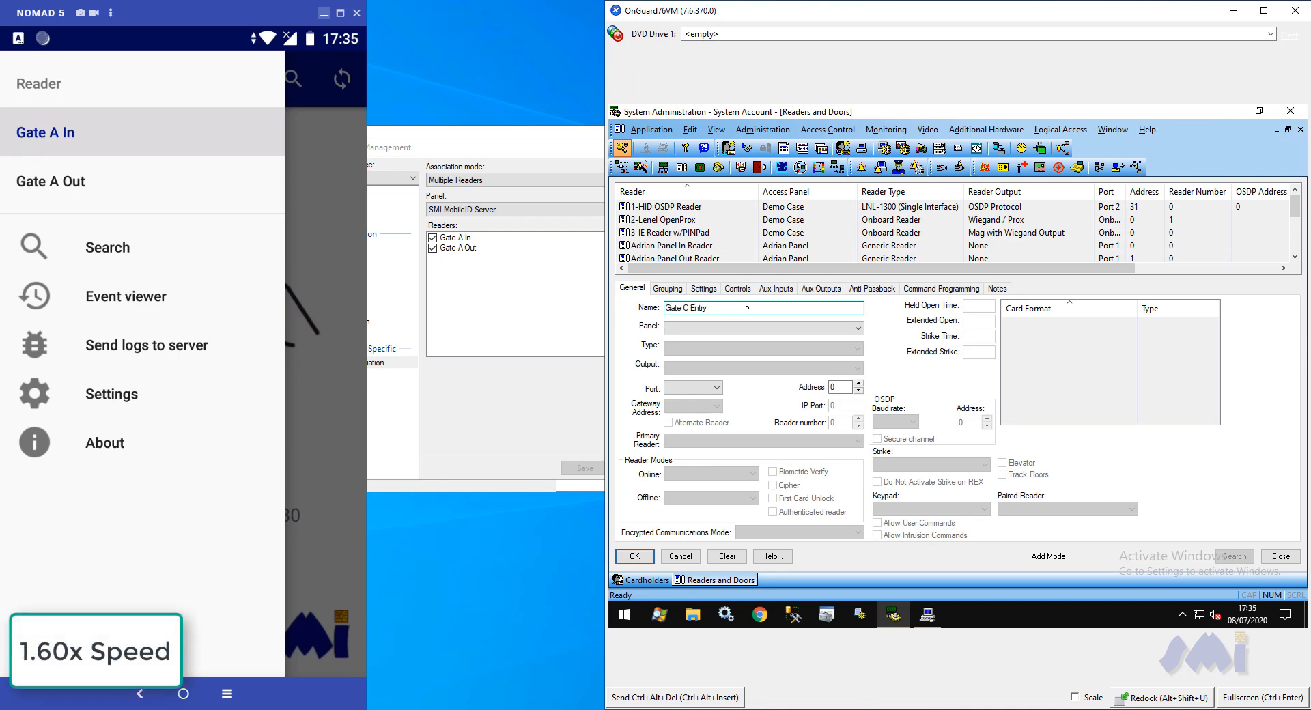
click(756, 328)
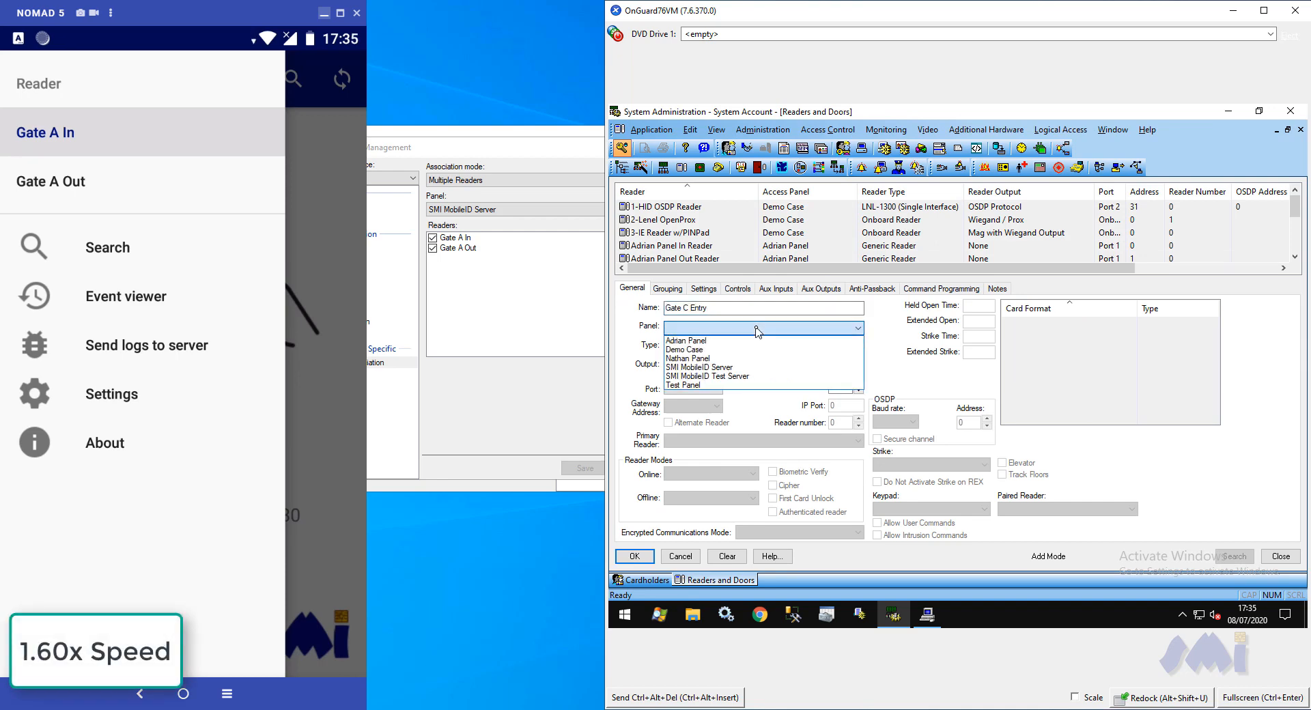
click(758, 367)
click(760, 349)
click(760, 360)
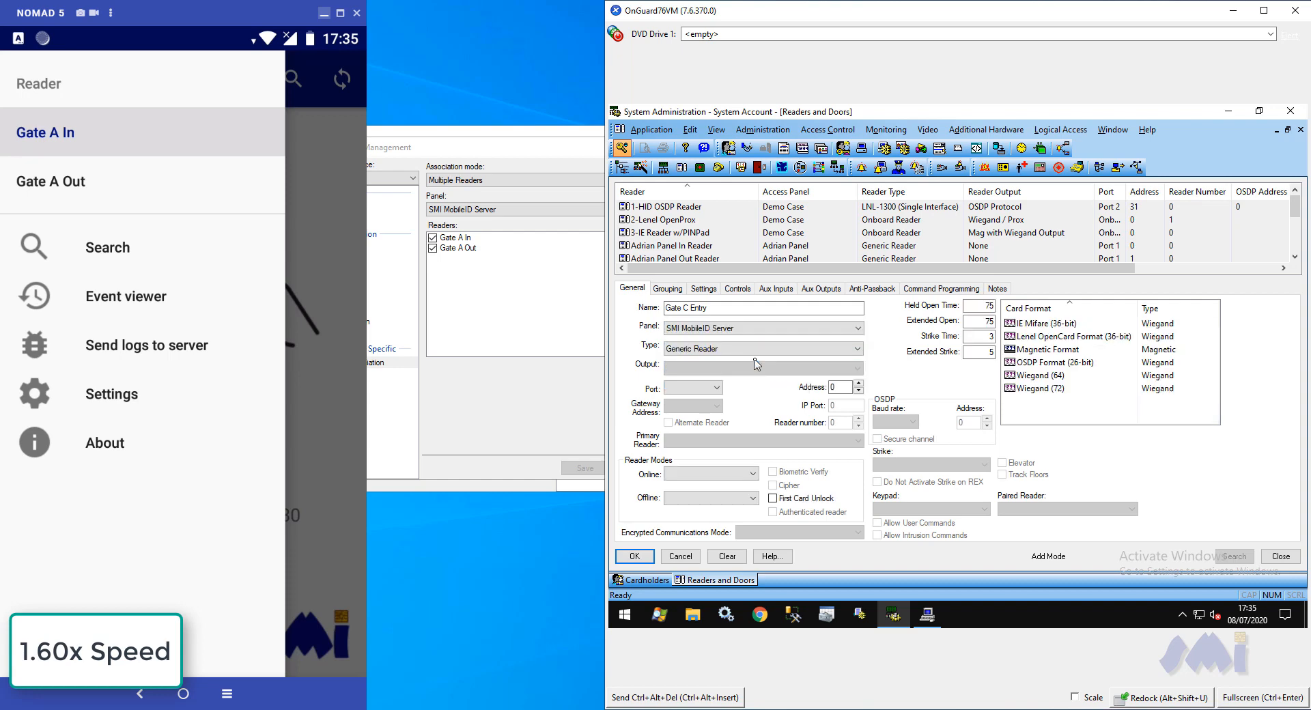
Assign the new reader Port 3, Card Only online and offline modes and the IE Mifare (36-bit) card format, and save it
click(710, 388)
click(708, 421)
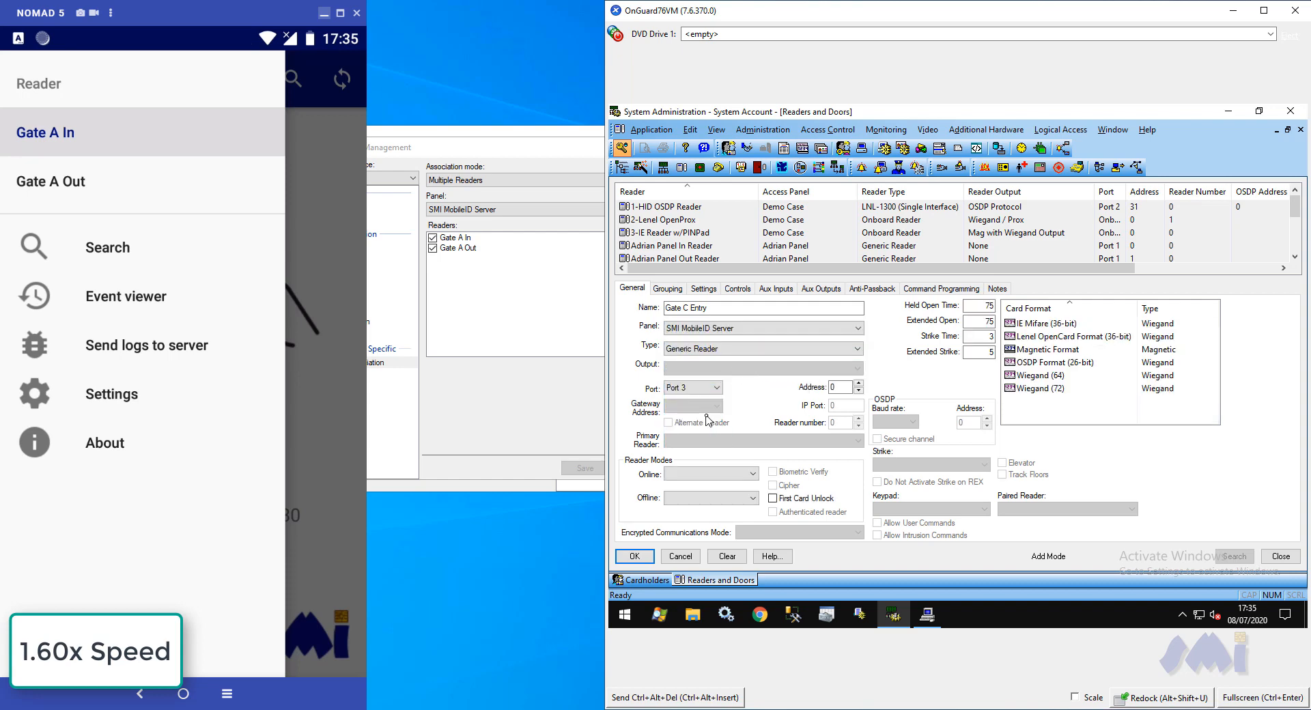
click(712, 474)
click(703, 497)
click(710, 498)
click(702, 520)
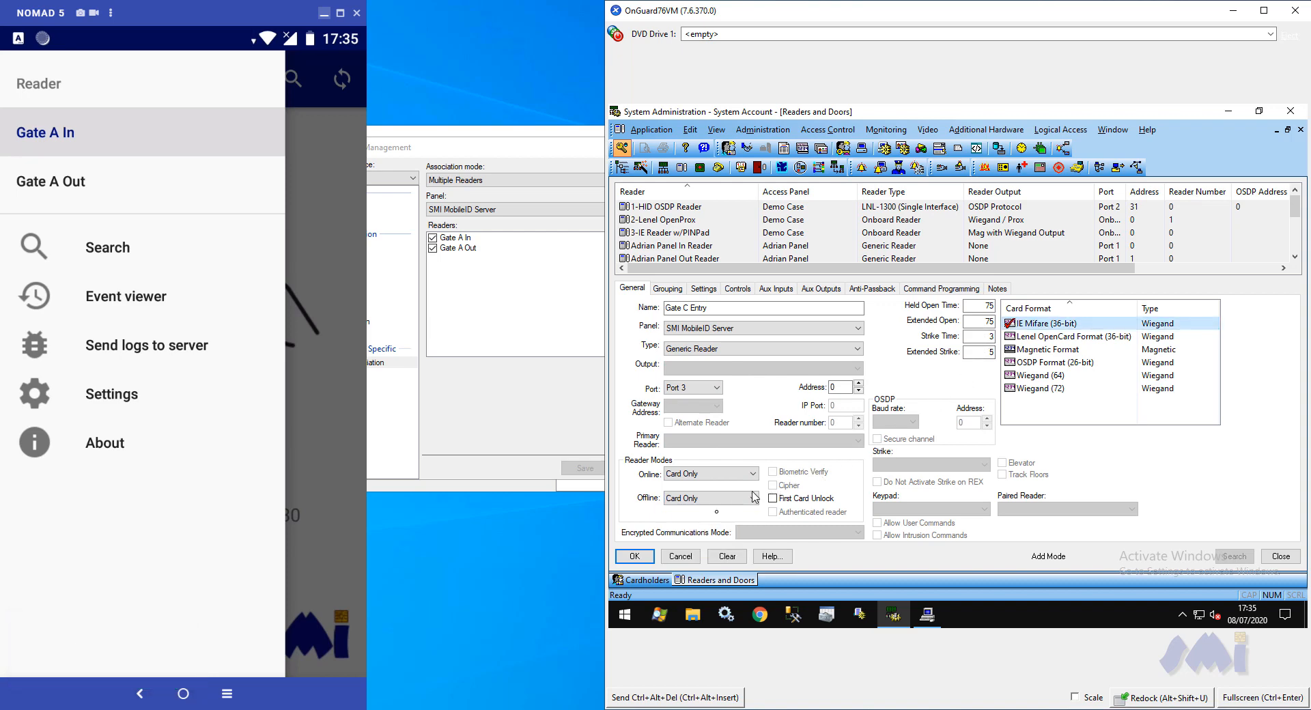
click(637, 557)
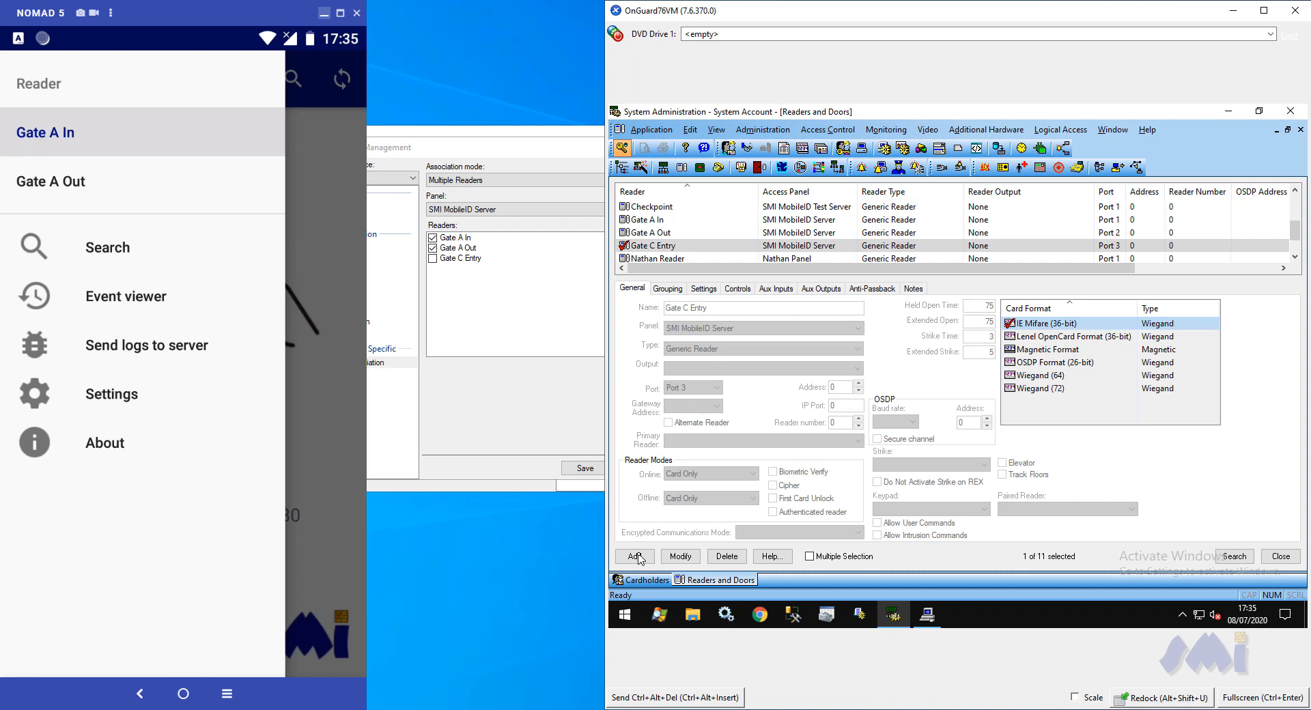
Switch to Alarm Monitoring and check the Gate C Entry reader's status under SMI MobileID Server
click(927, 615)
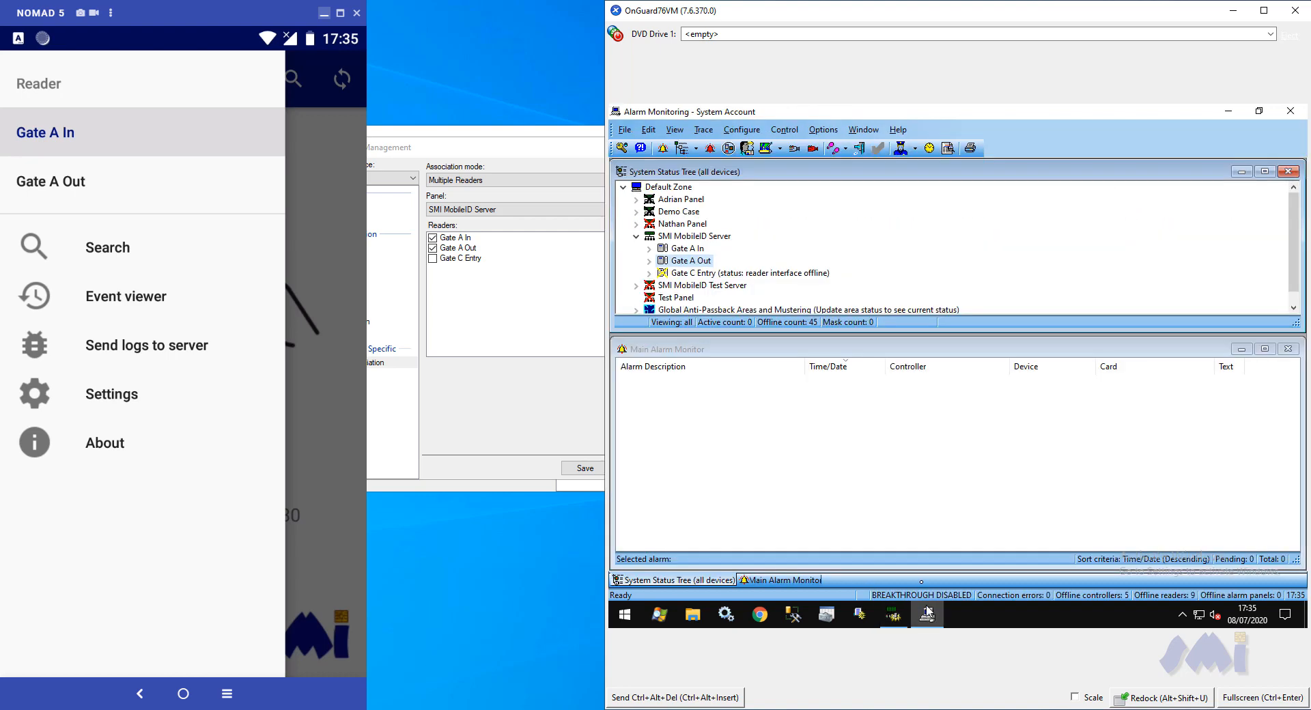
click(772, 273)
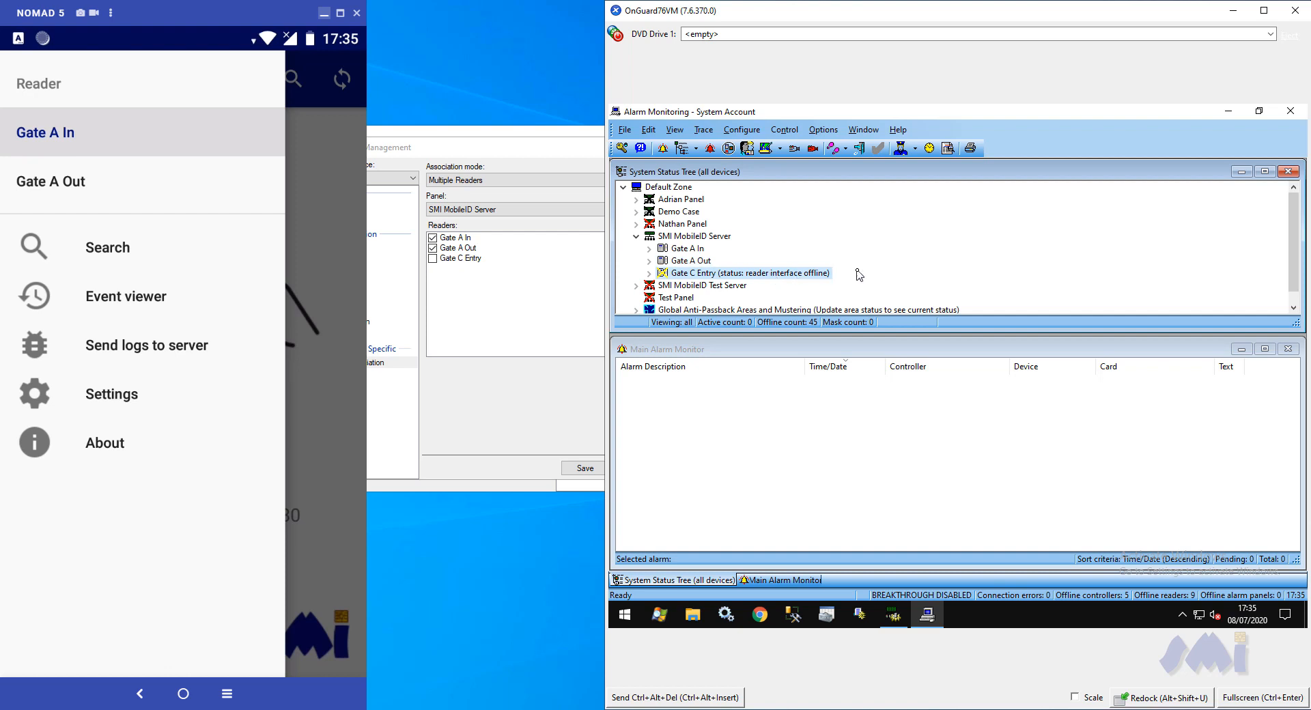
Enable Gate C Entry in the Nomad 5's device association, save it, and select the reader's alarm in Alarm Monitoring
click(500, 150)
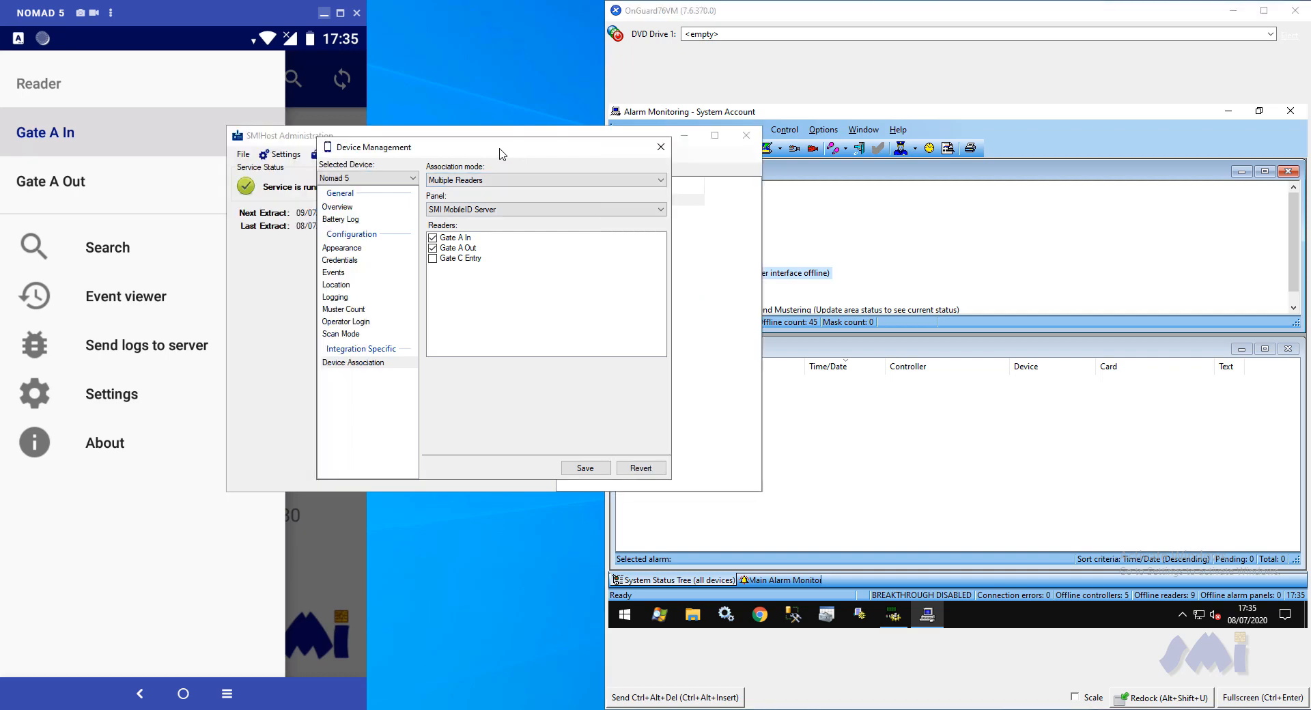
click(282, 135)
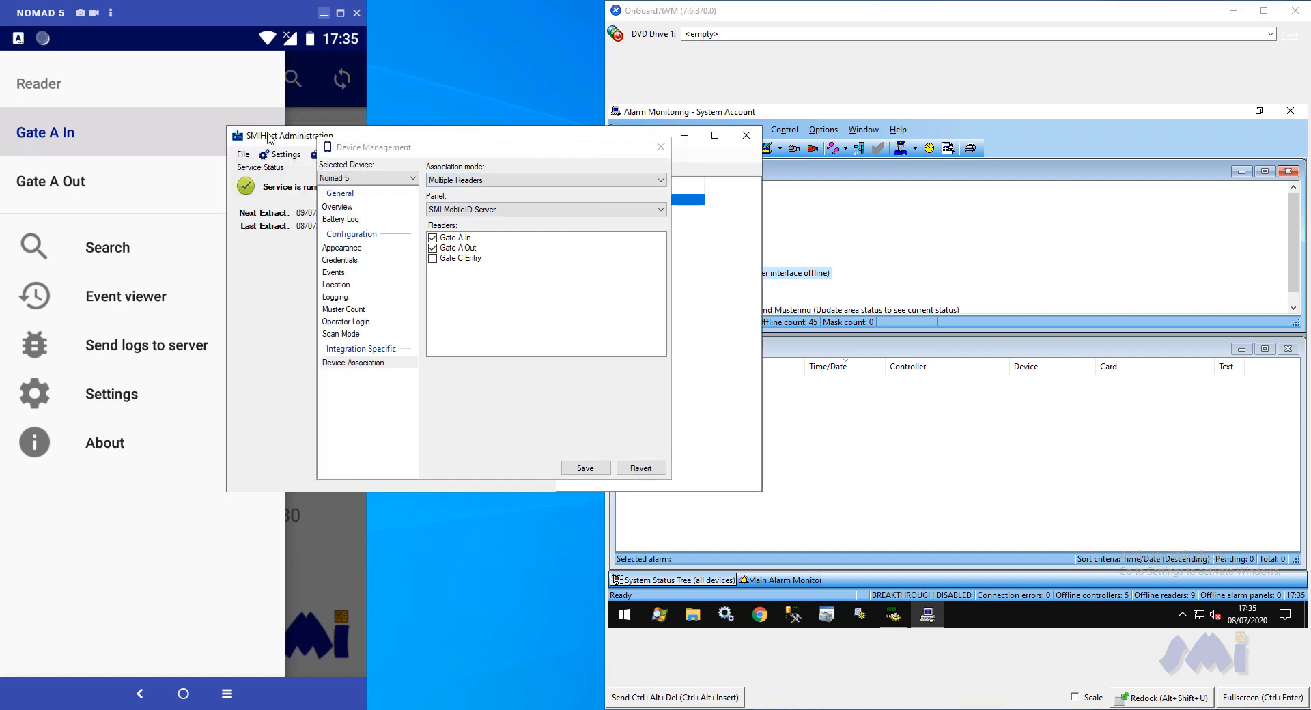
drag(269, 136, 817, 492)
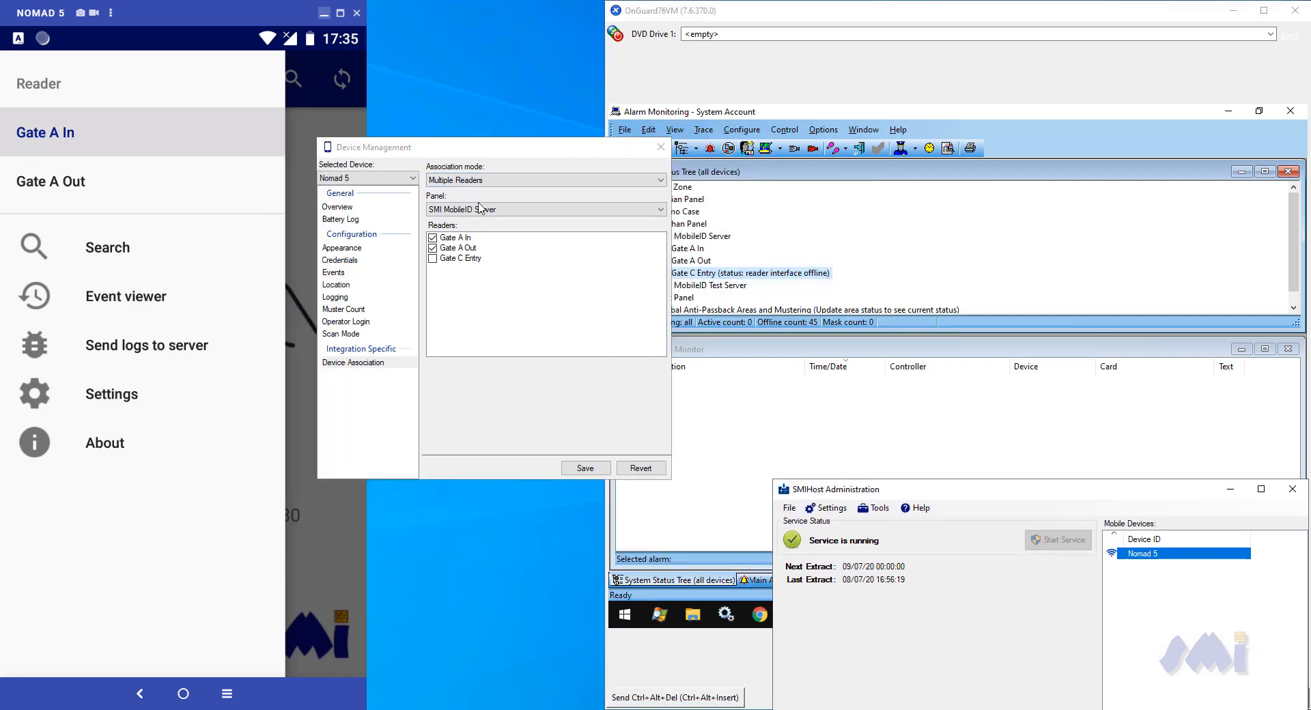
drag(453, 155, 404, 146)
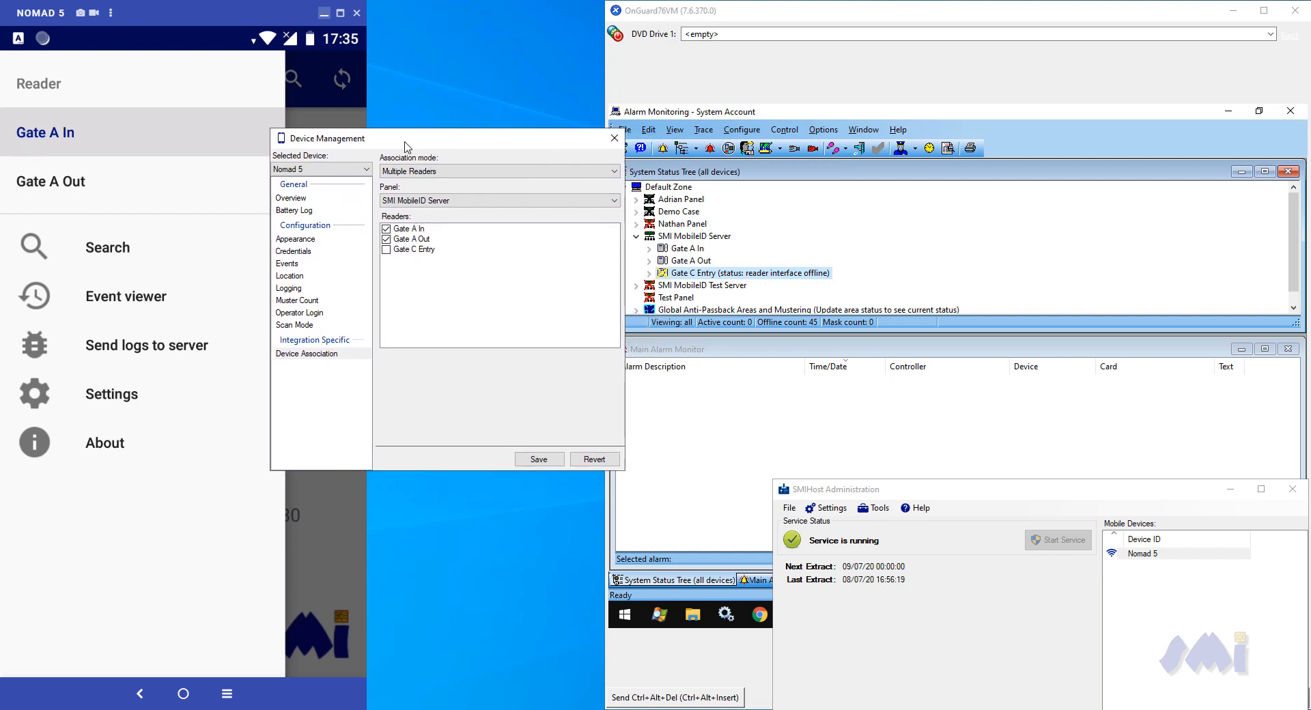
click(385, 249)
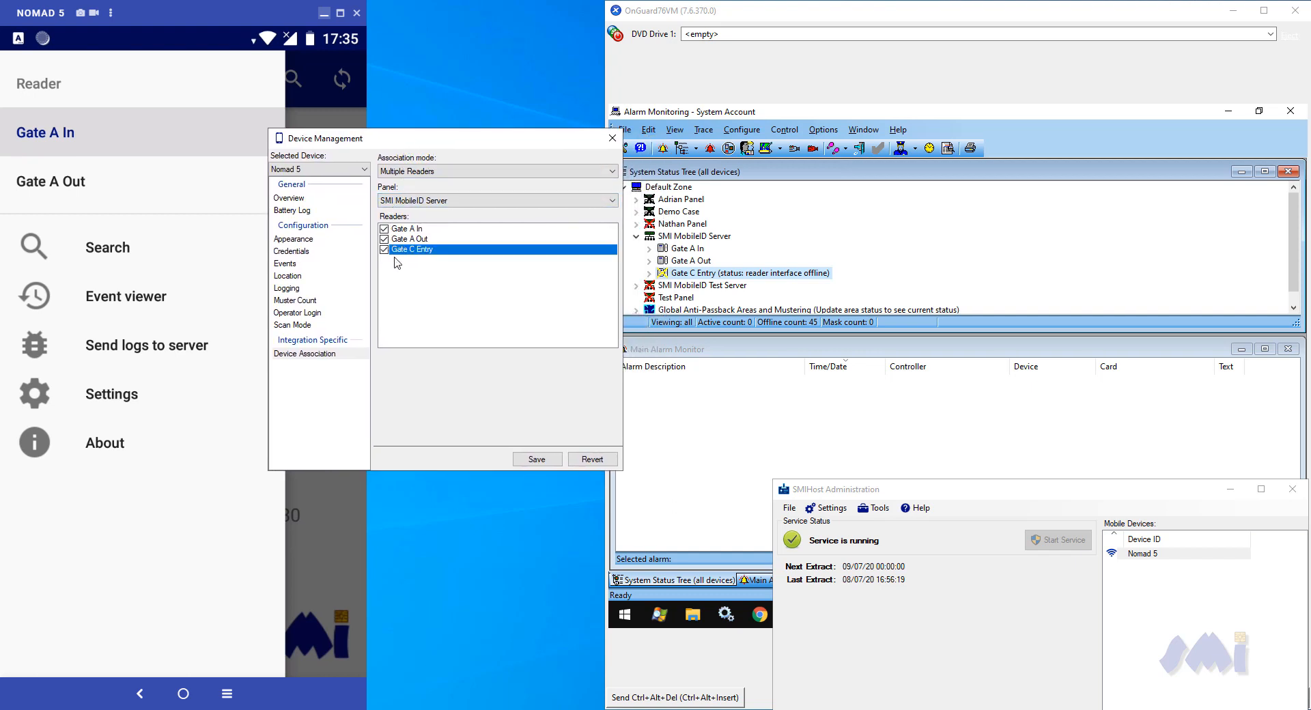
click(557, 459)
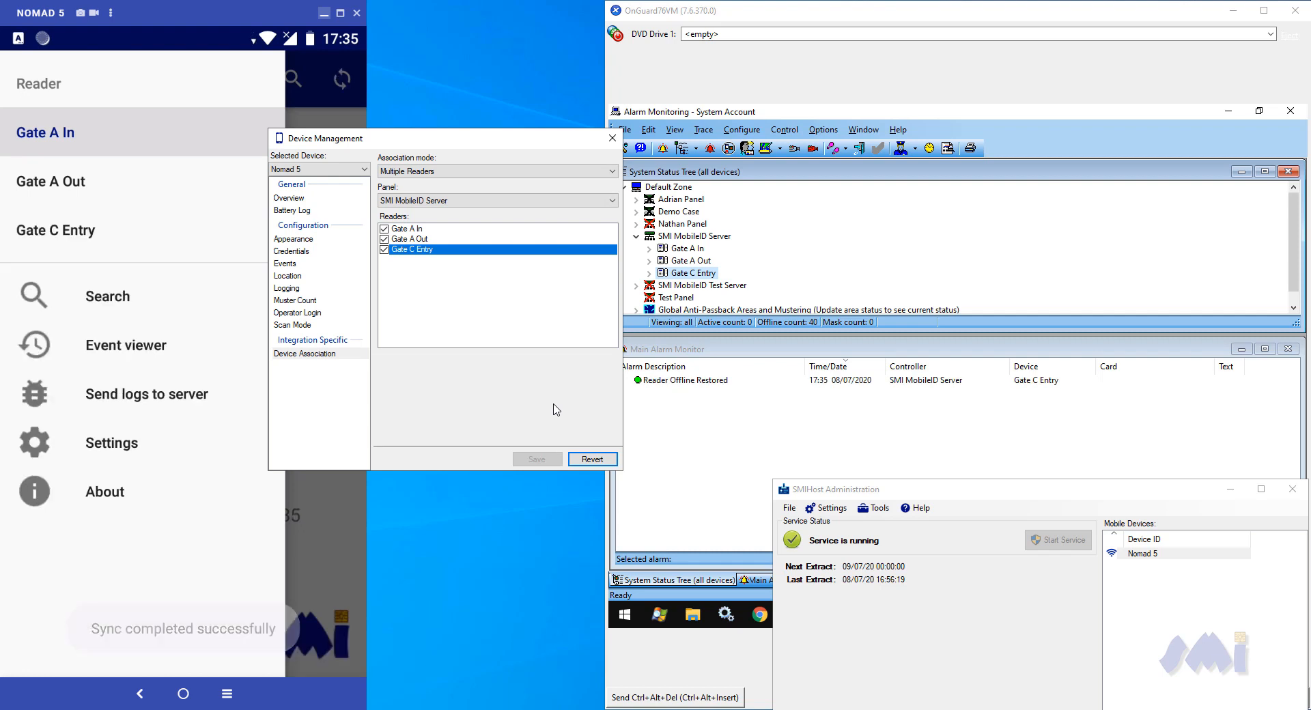
click(743, 384)
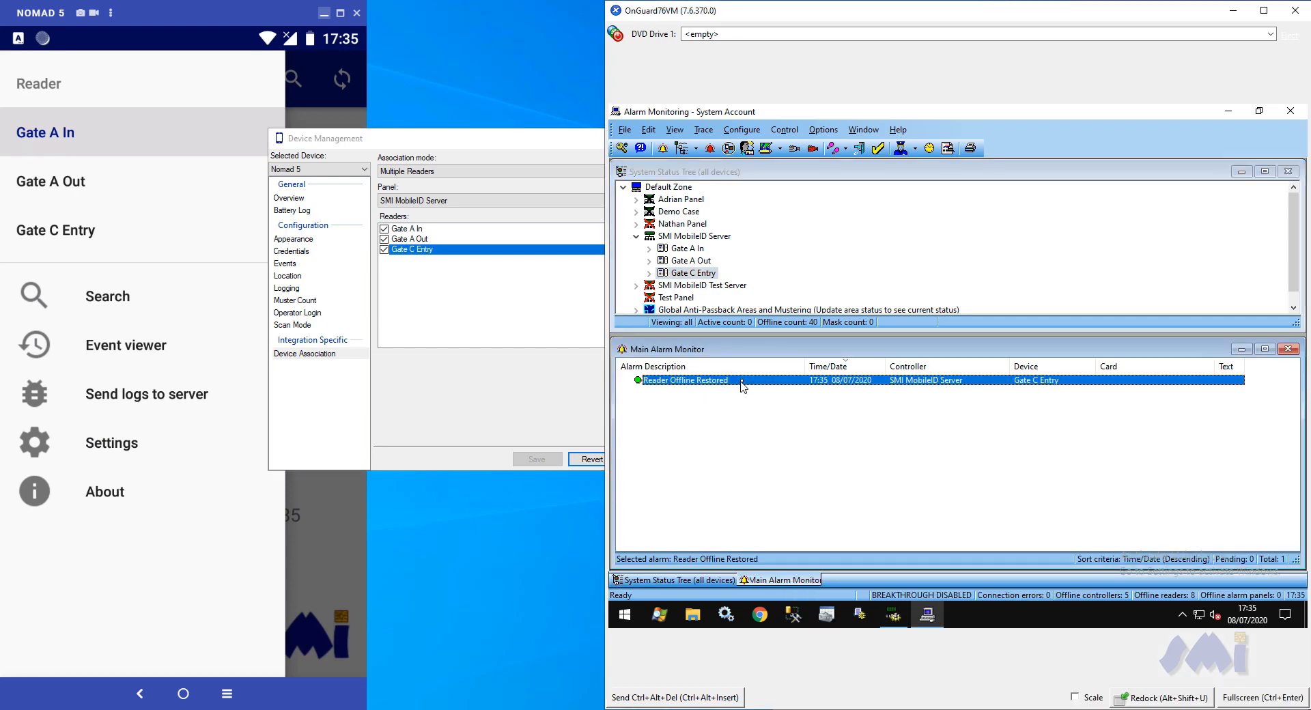
On the Nomad 5, select Gate C Entry as the active reader and close the SMIMobile app from the recent apps
click(710, 275)
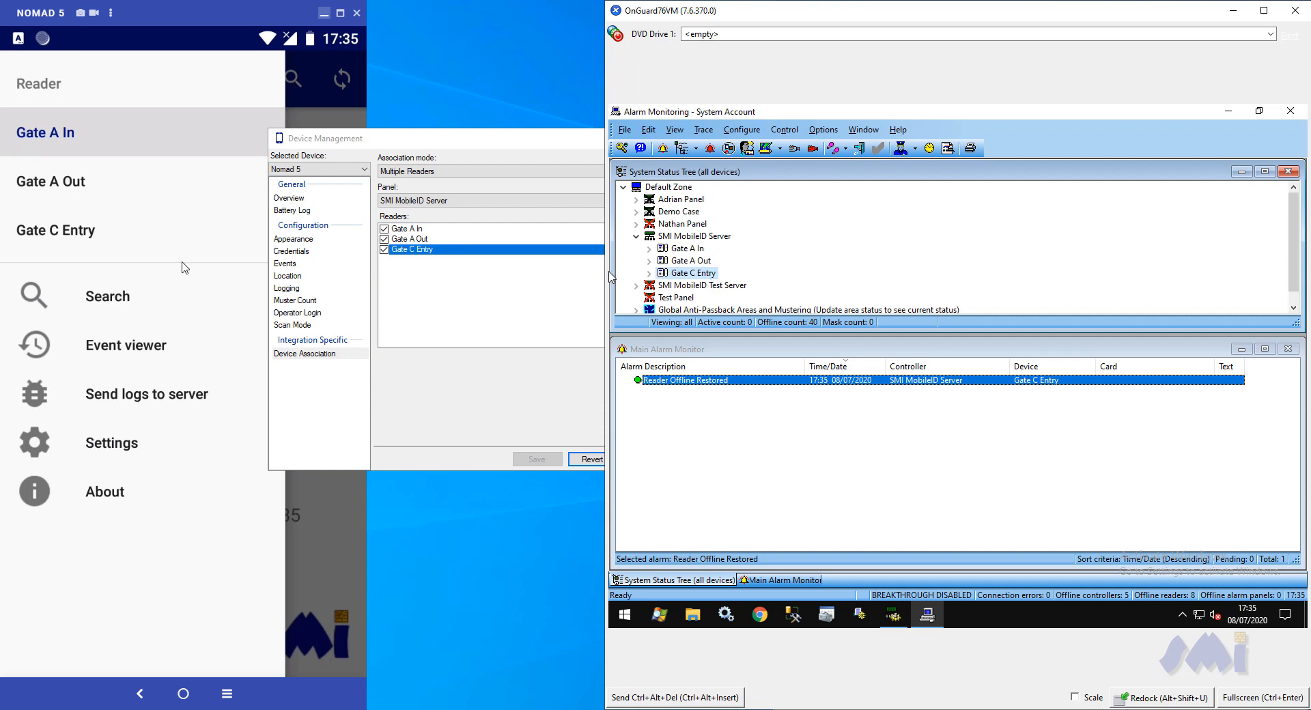
click(80, 235)
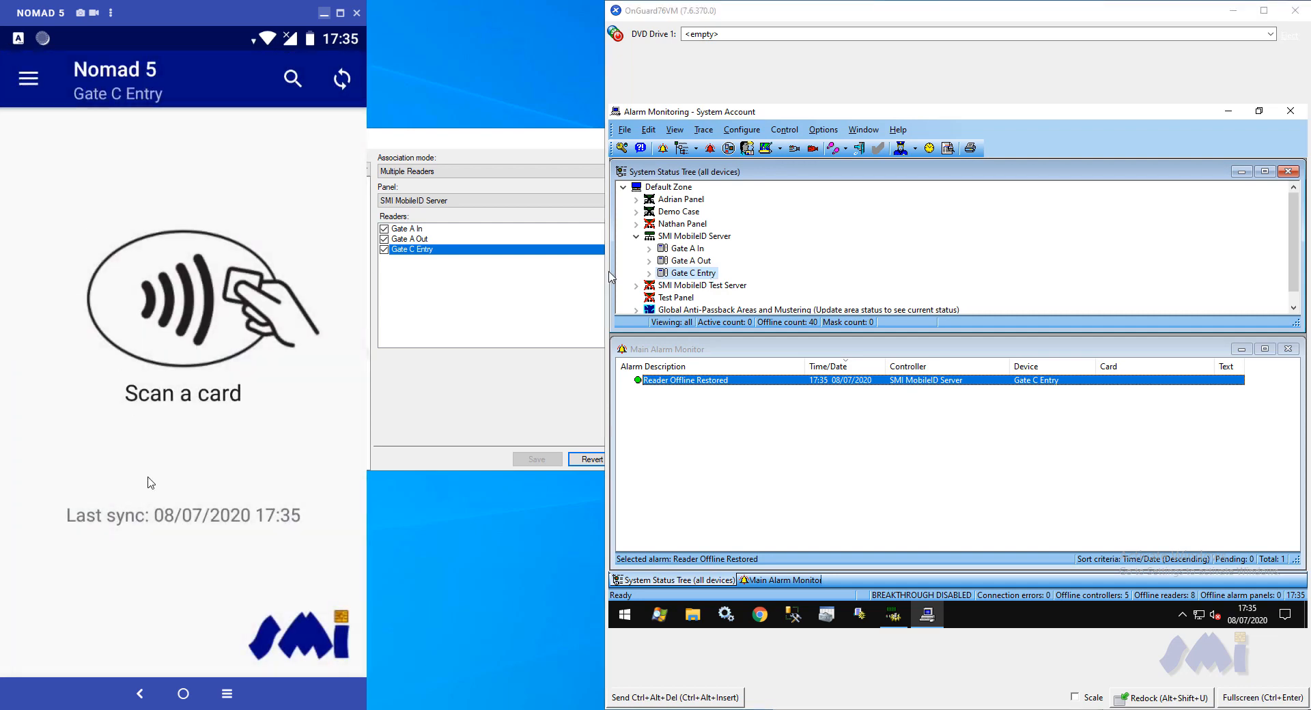
click(227, 694)
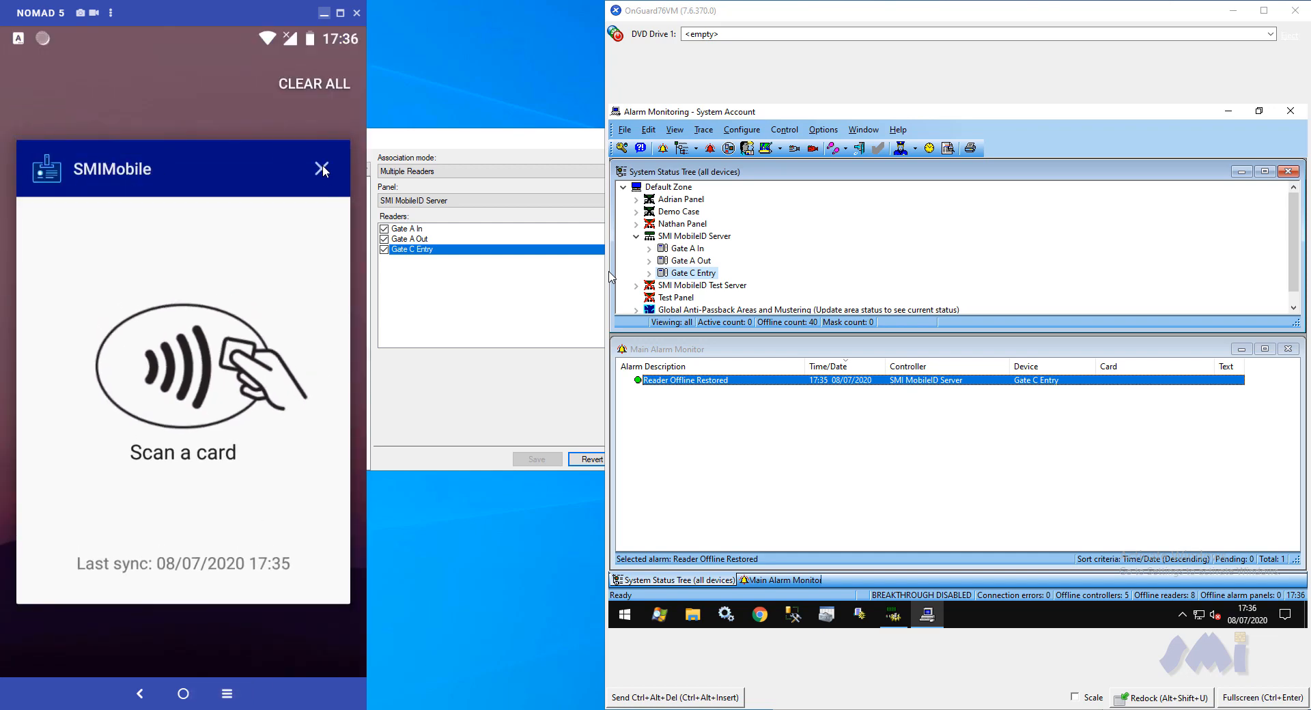
click(321, 168)
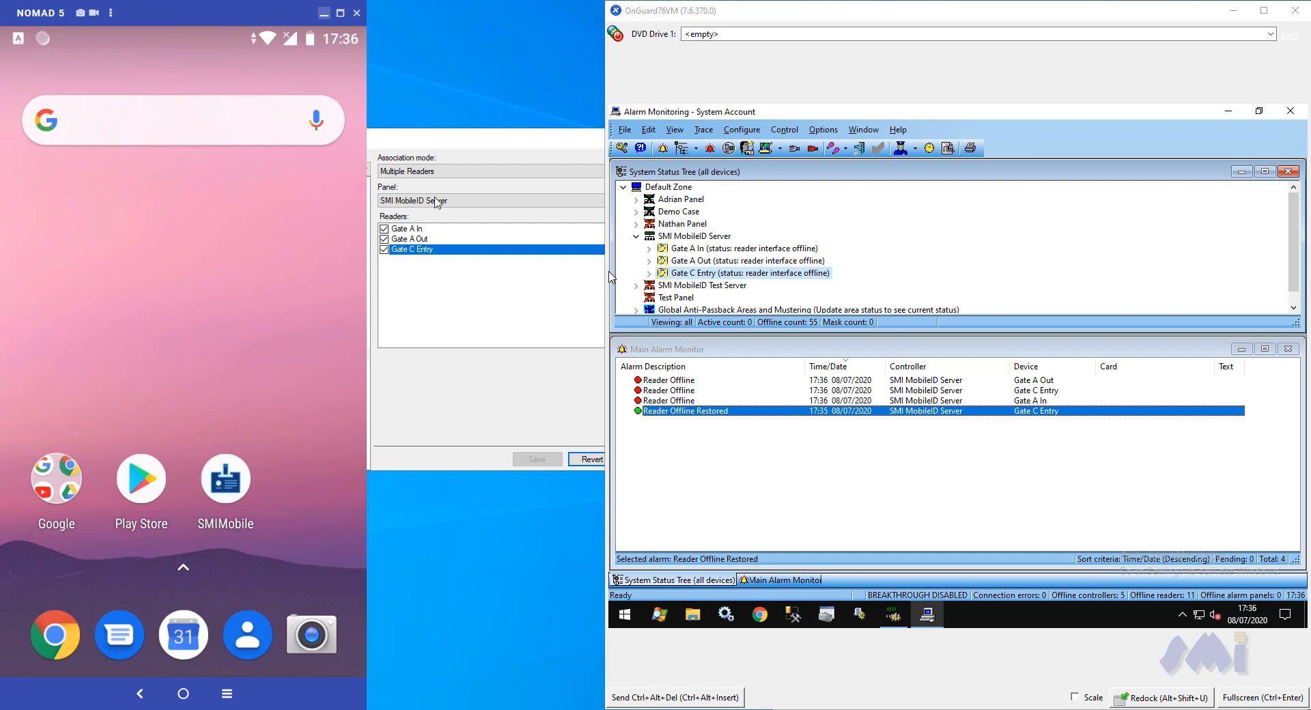
In Alarm Monitoring, inspect the new alarms for the three gate readers and their statuses under SMI MobileID Server
click(714, 401)
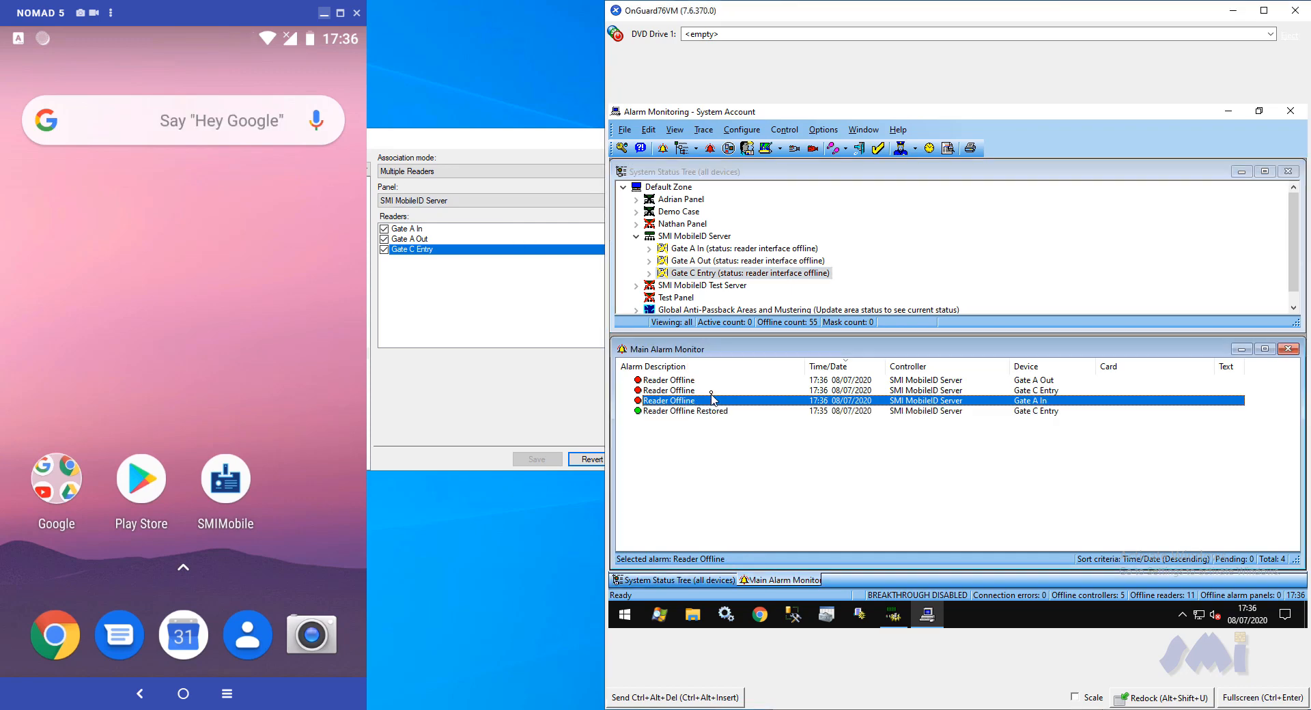
click(711, 392)
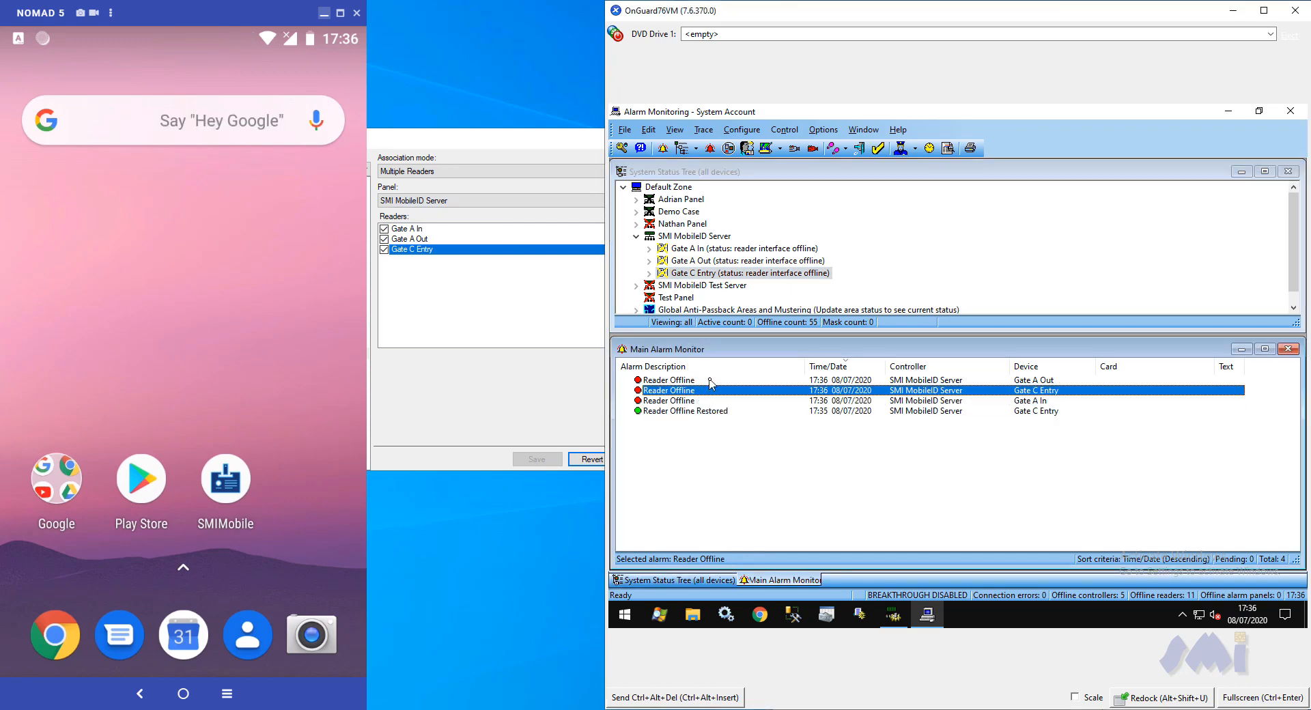
click(711, 381)
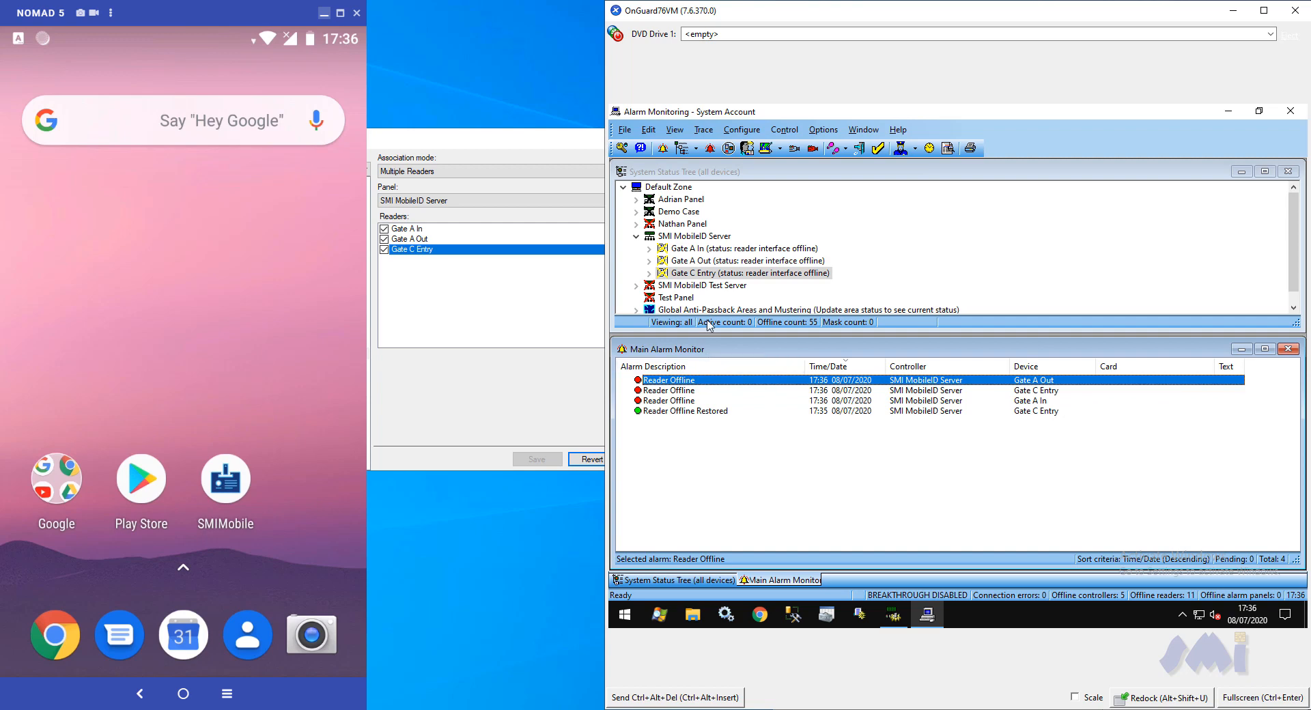
click(733, 275)
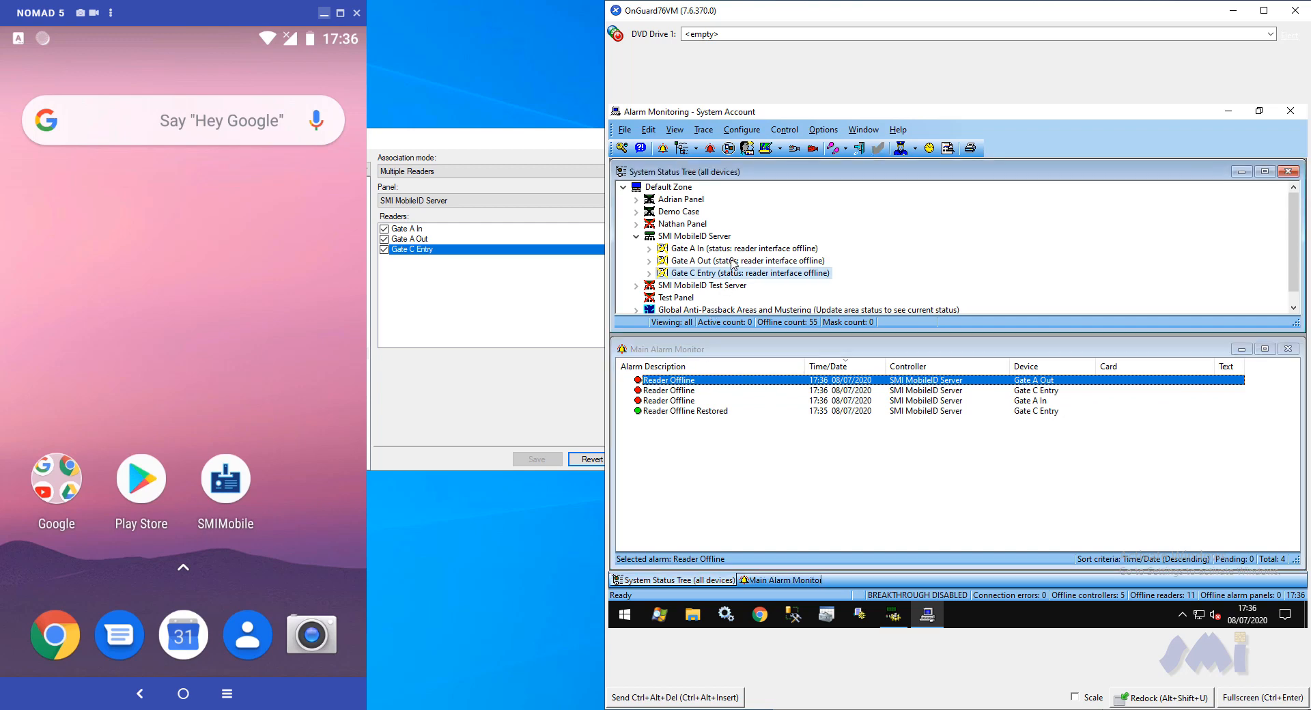
click(733, 261)
click(733, 250)
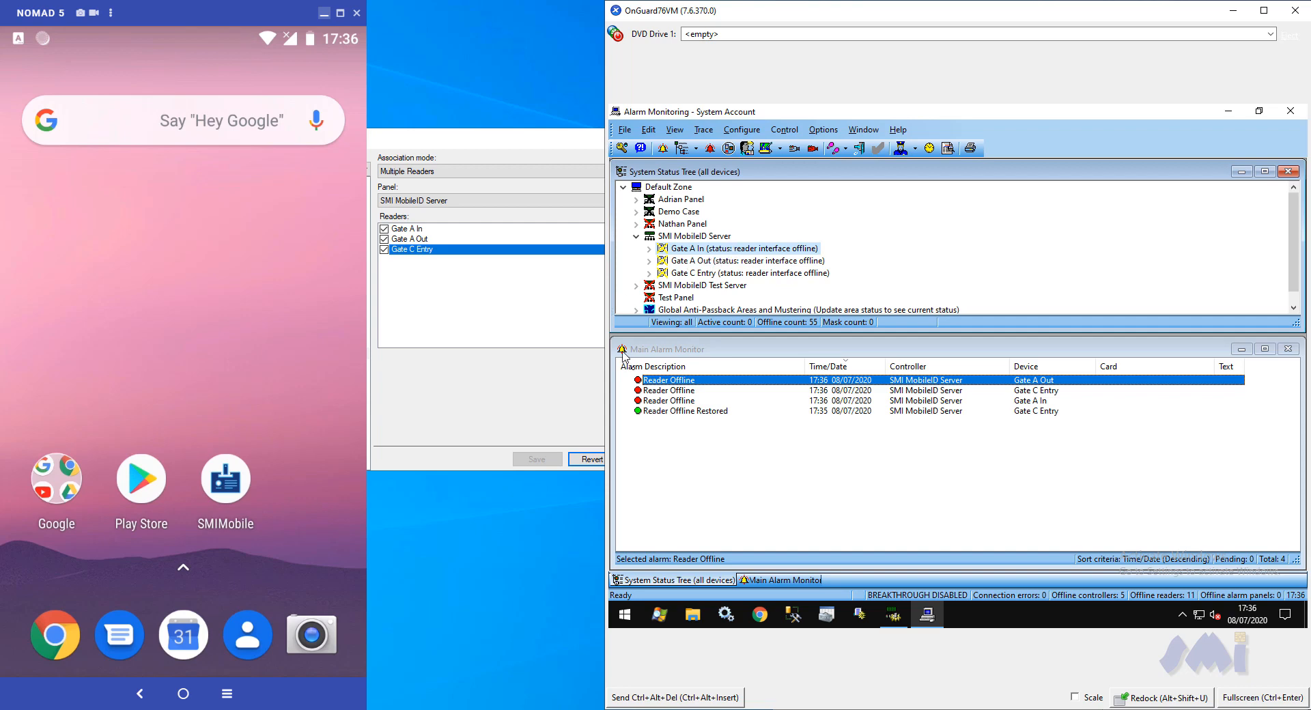
Acknowledge all the reader alarms listed in the Main Alarm Monitor
right_click(648, 385)
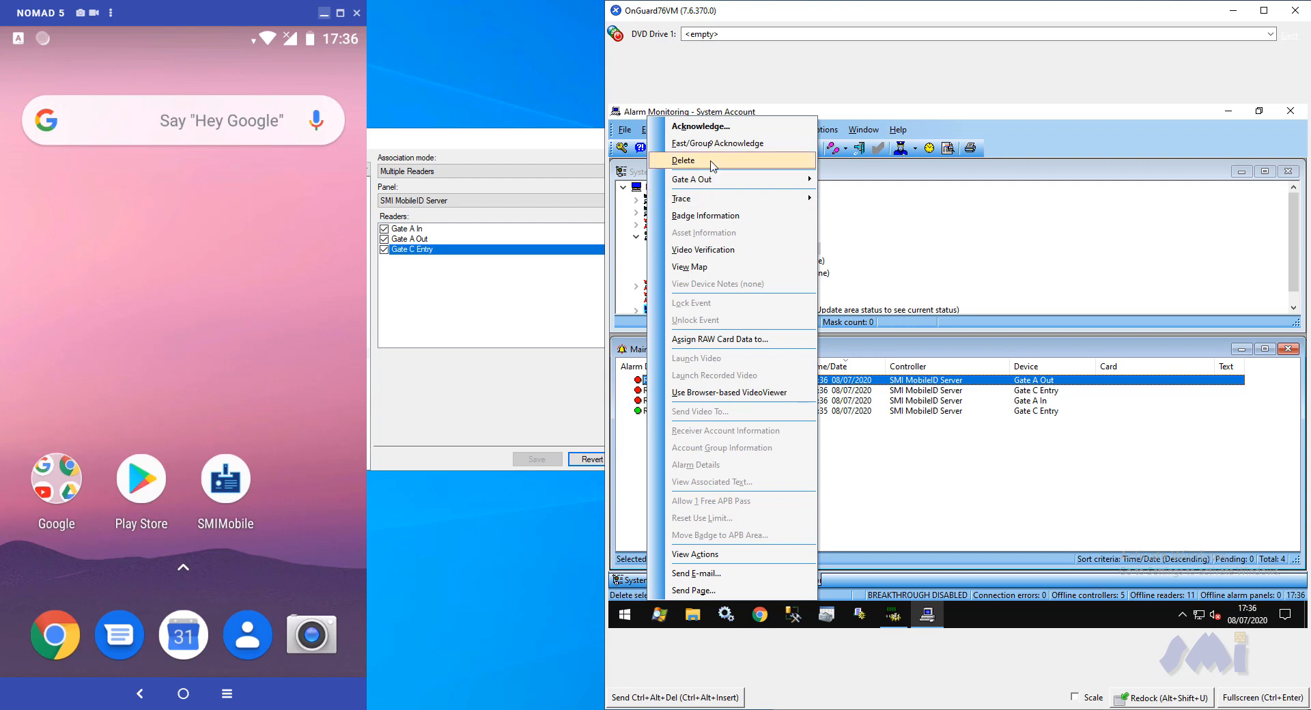
click(707, 129)
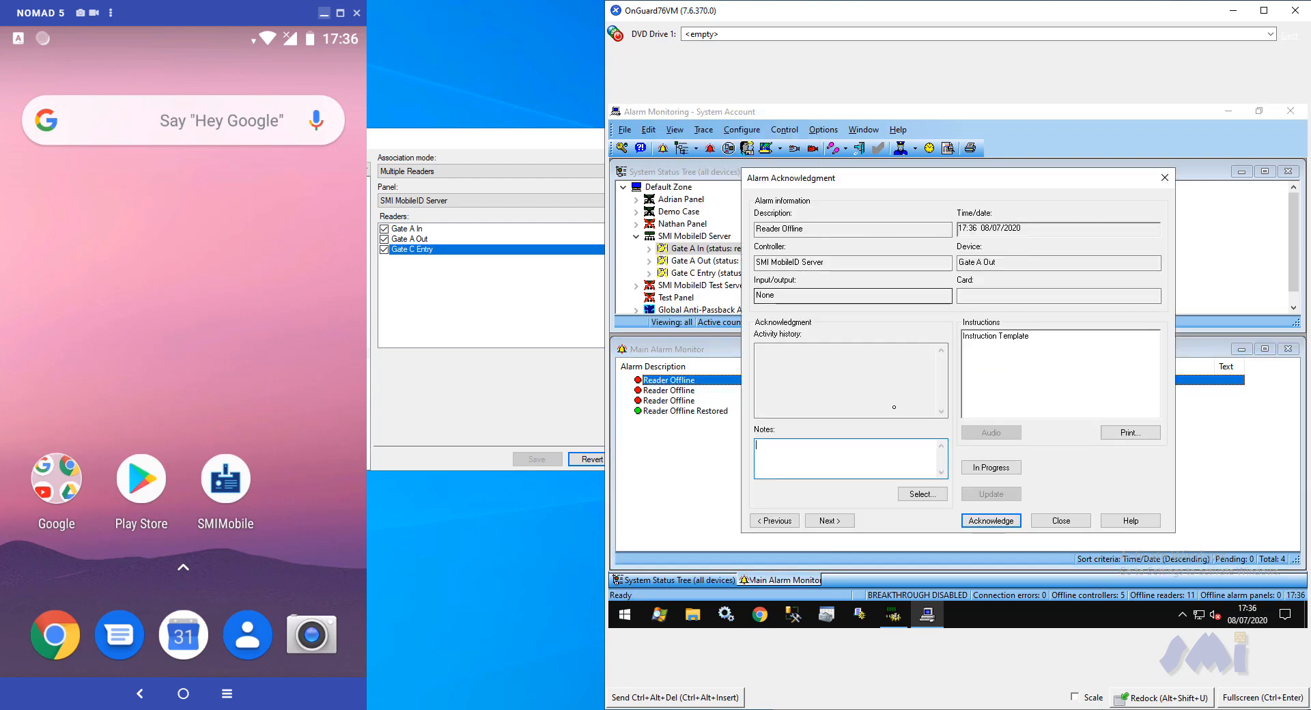
click(976, 523)
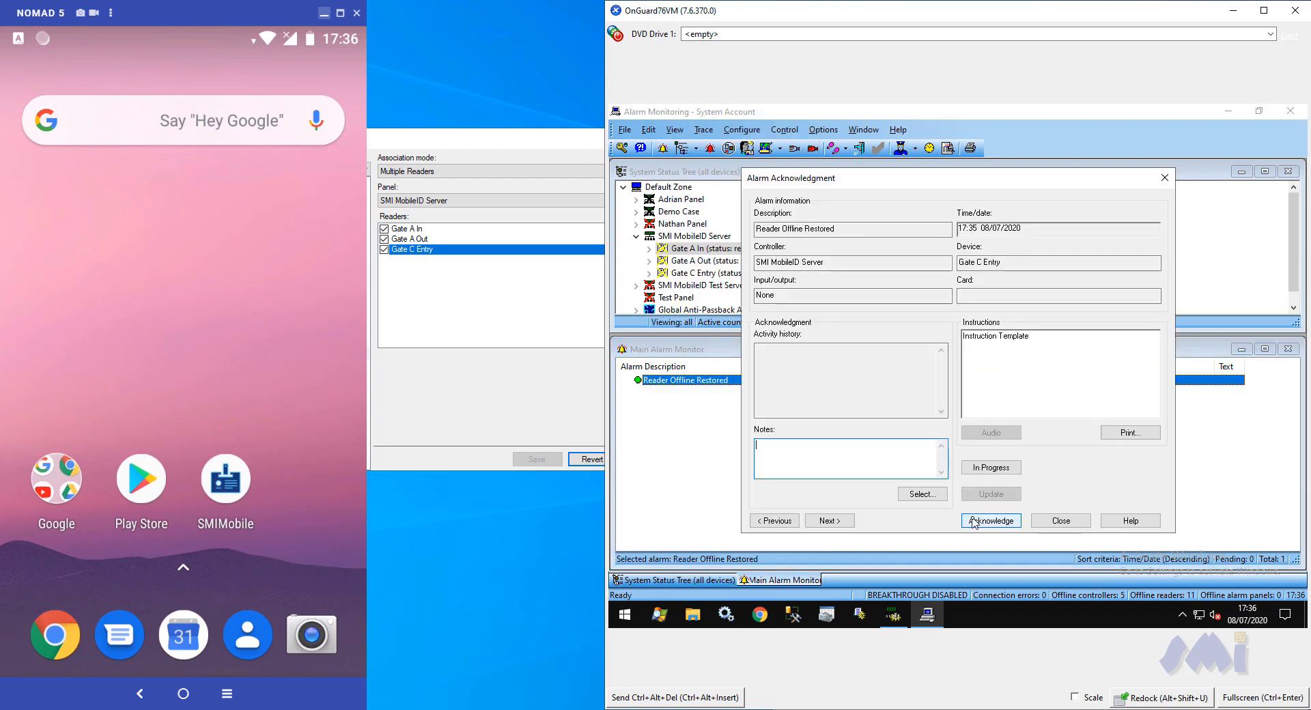
click(975, 522)
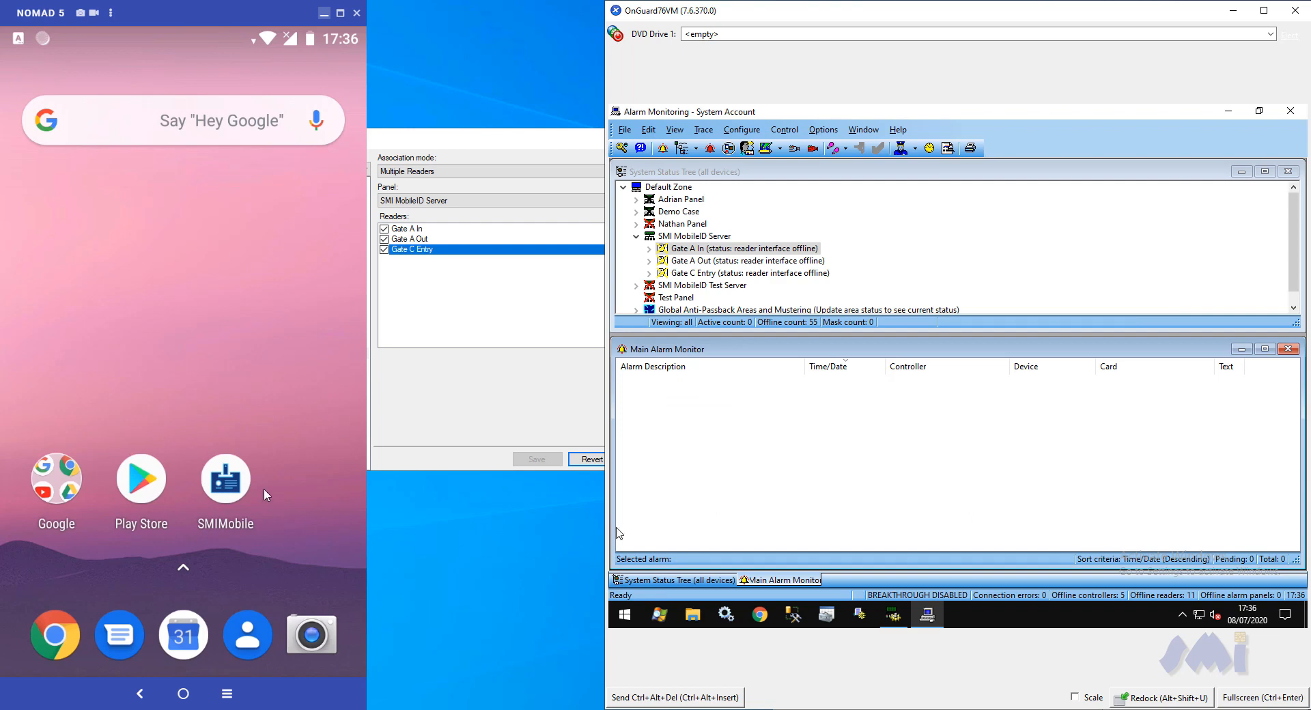
Relaunch SMIMobile on the Nomad 5 with Gate C Entry as reader, and check the three gate readers' alarms and statuses in Alarm Monitoring
click(230, 477)
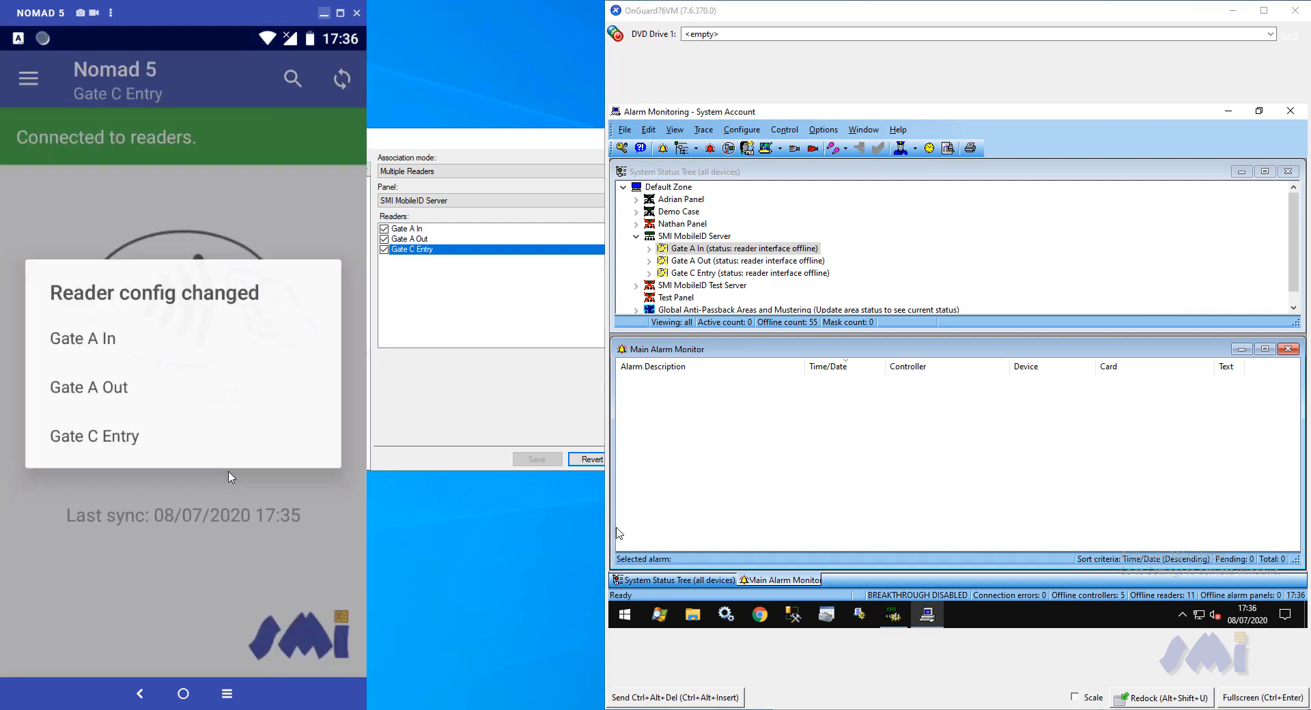
click(115, 438)
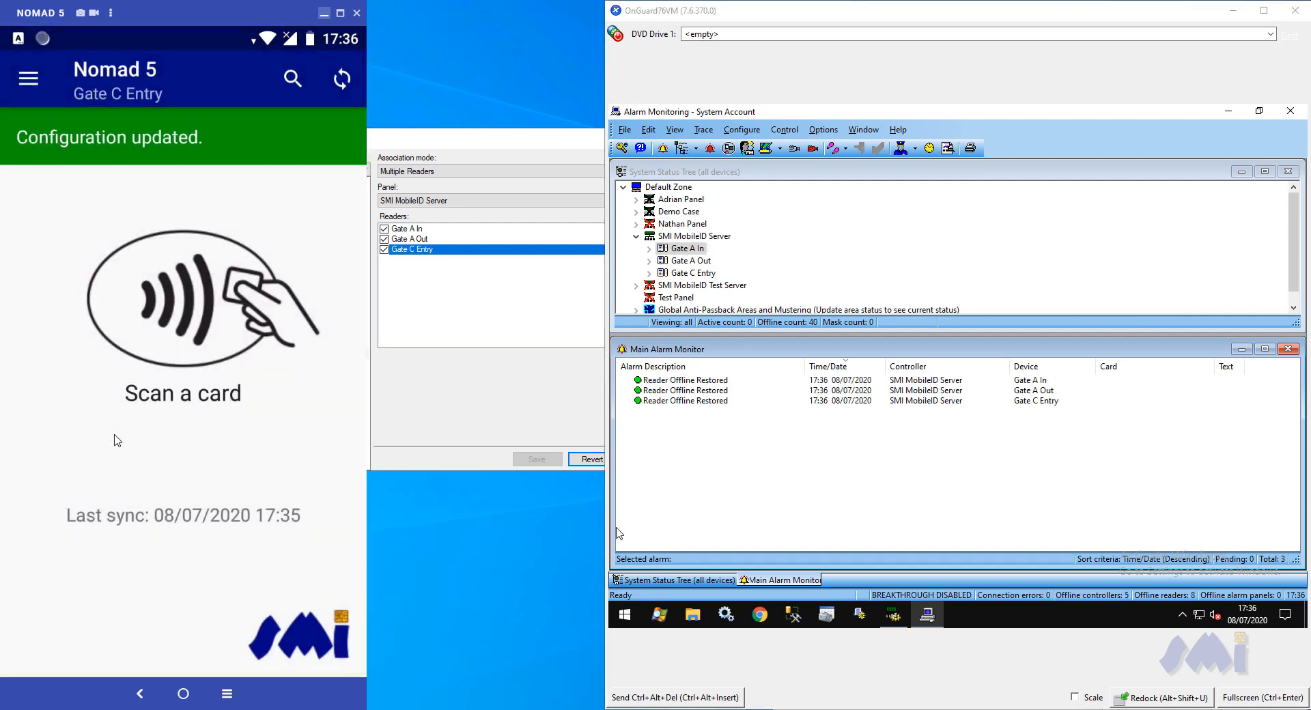
click(738, 402)
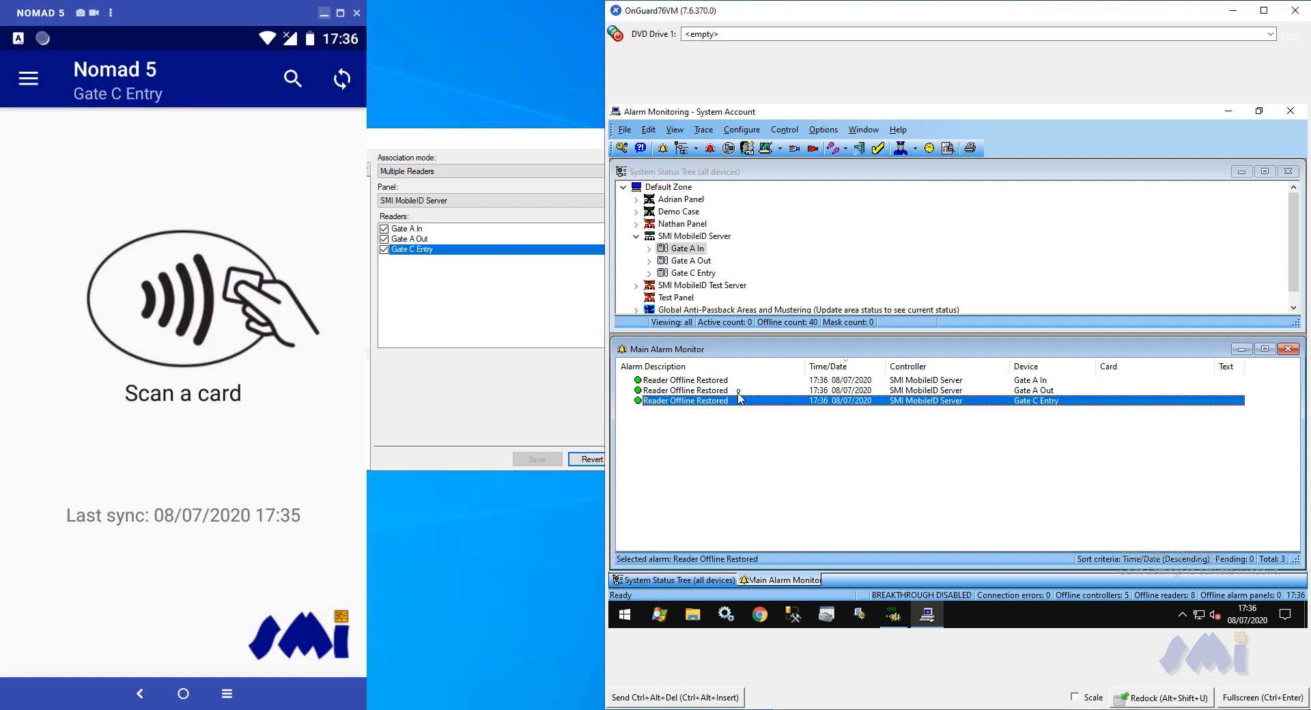
click(739, 391)
click(739, 381)
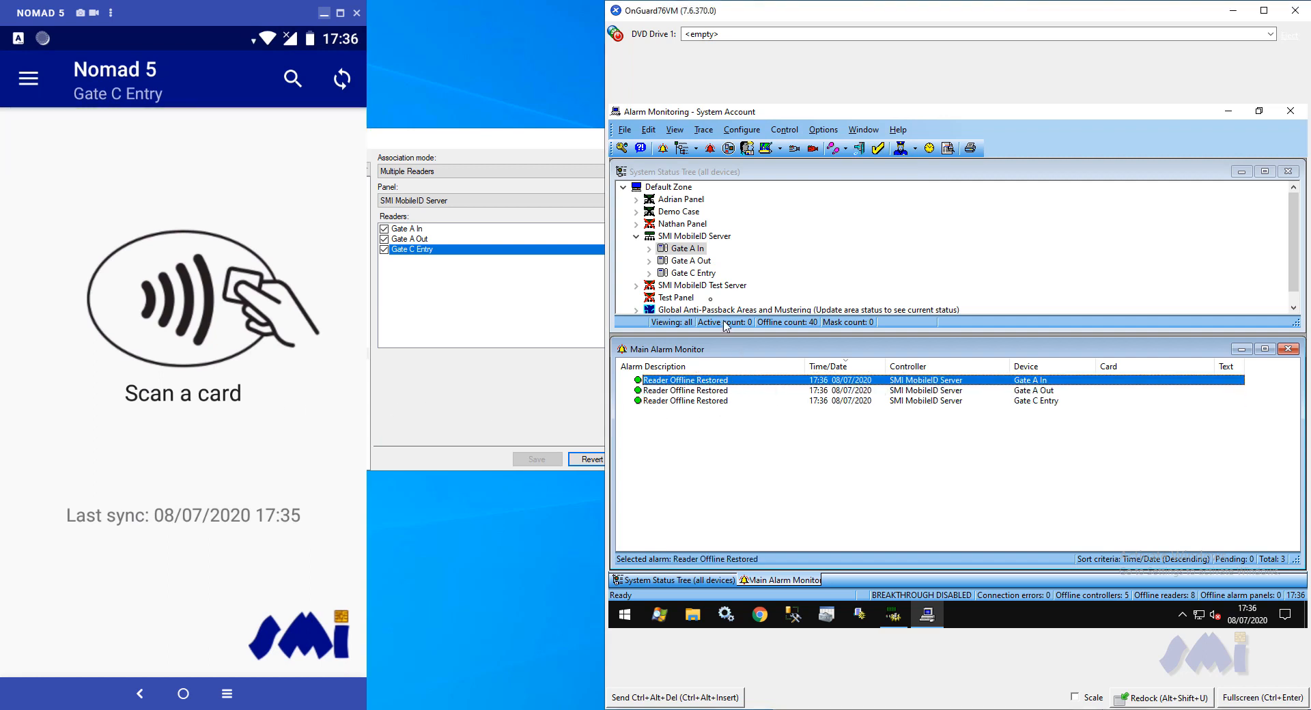
click(704, 274)
click(698, 260)
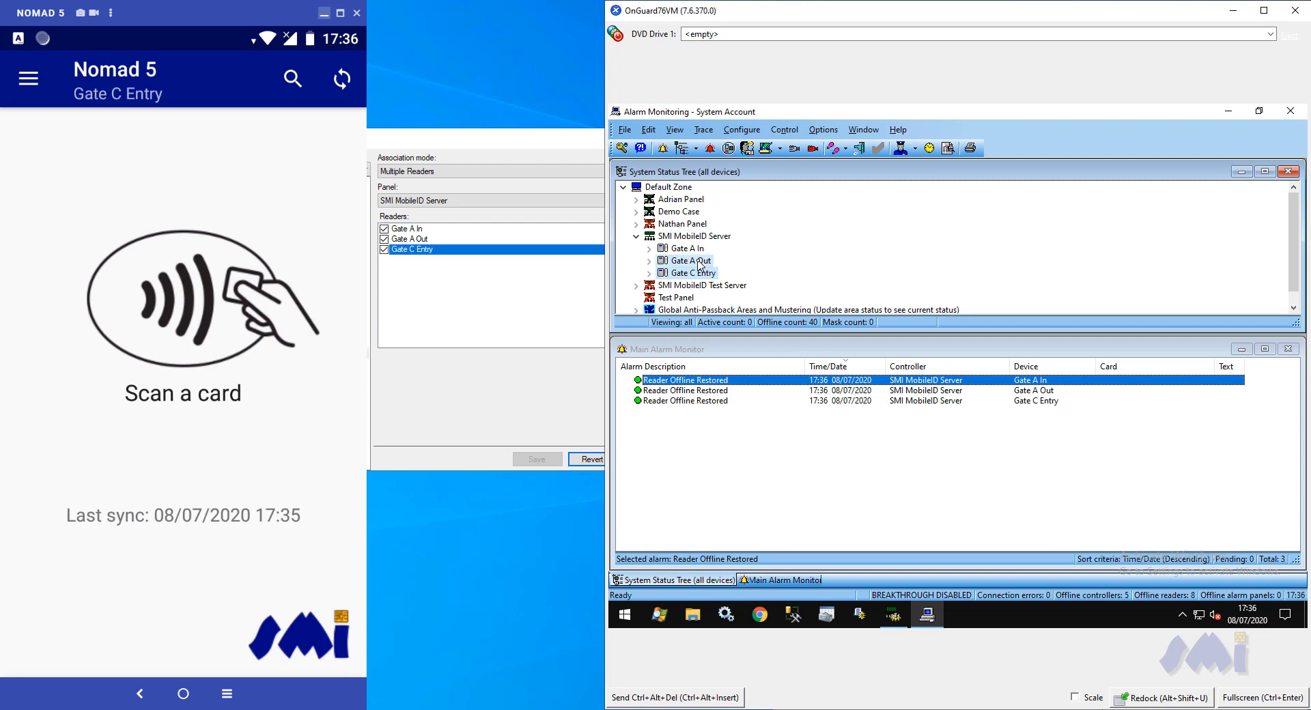
click(696, 250)
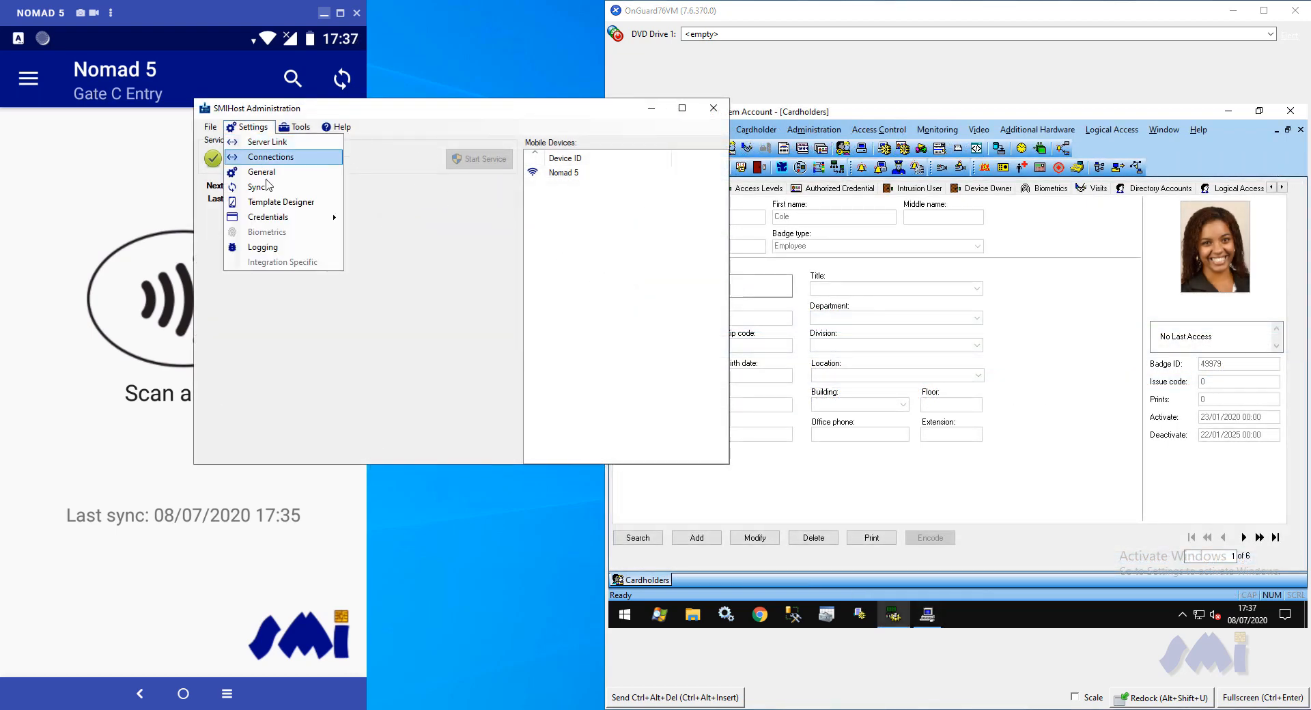
In SMIHost's Template Designer, add a label below Issue Code with the text "Cardholder Address:"
click(273, 203)
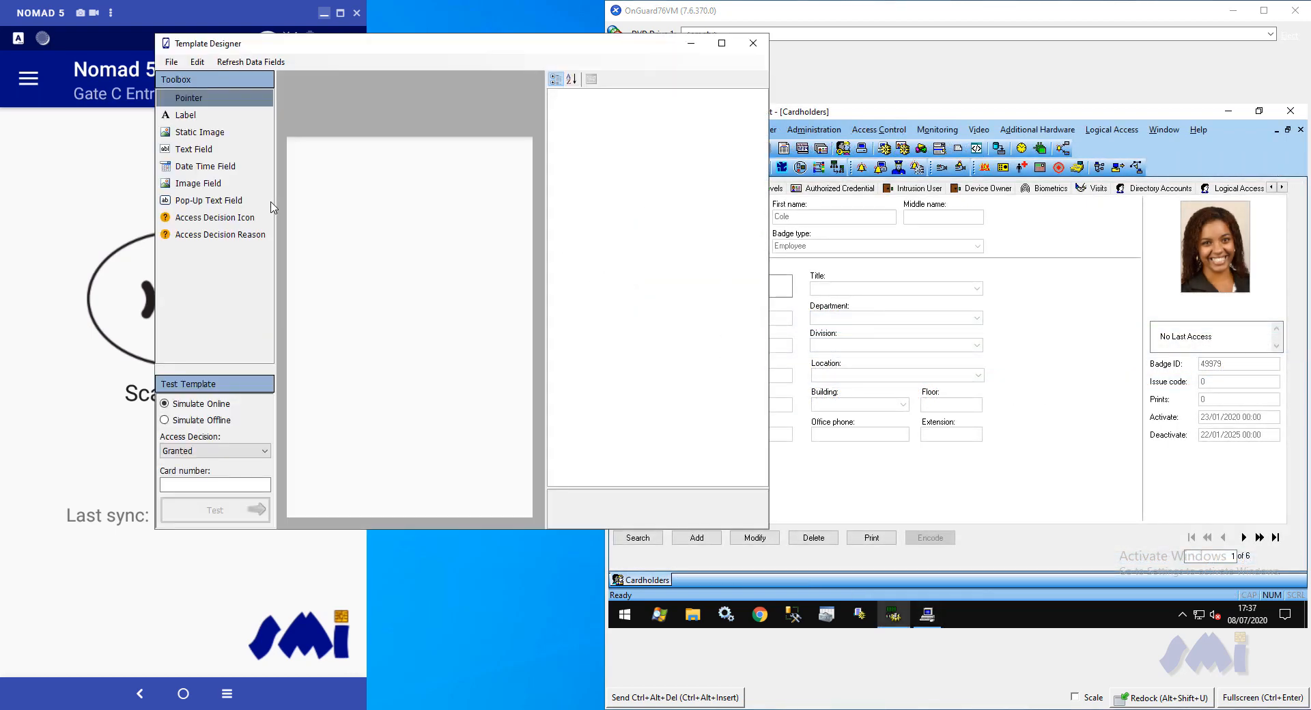
click(183, 118)
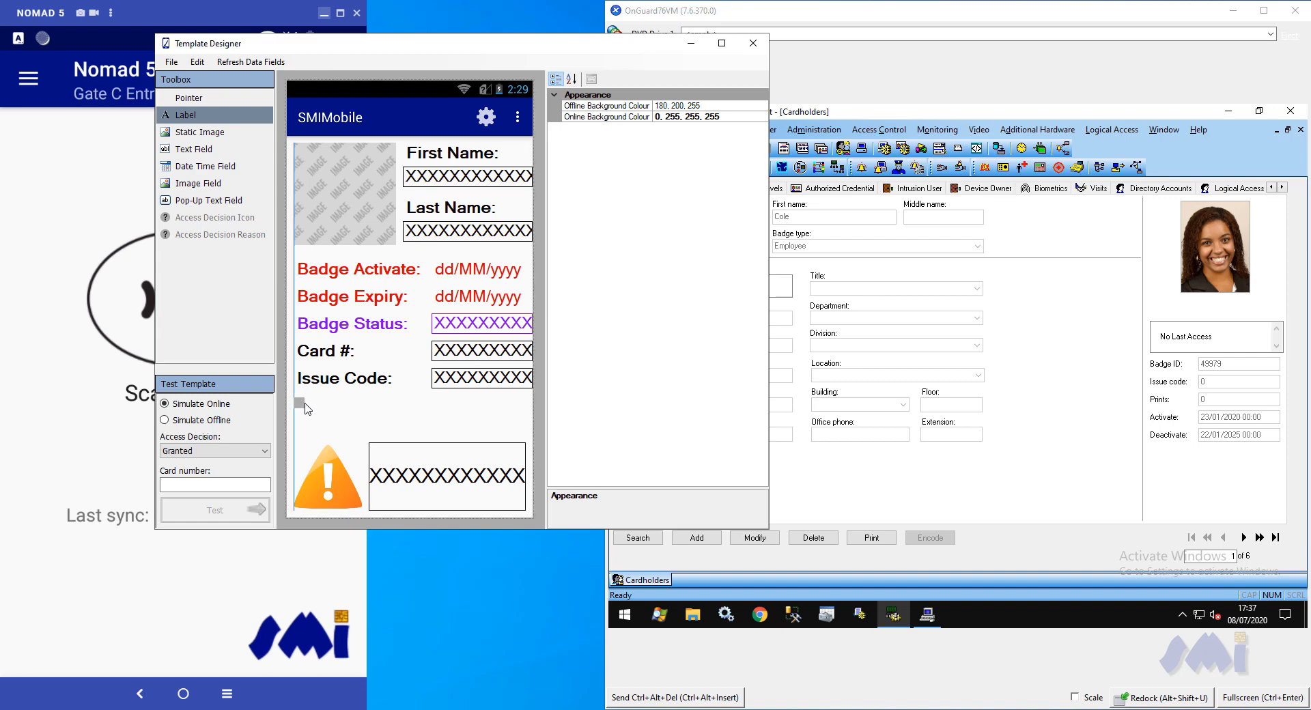
click(306, 403)
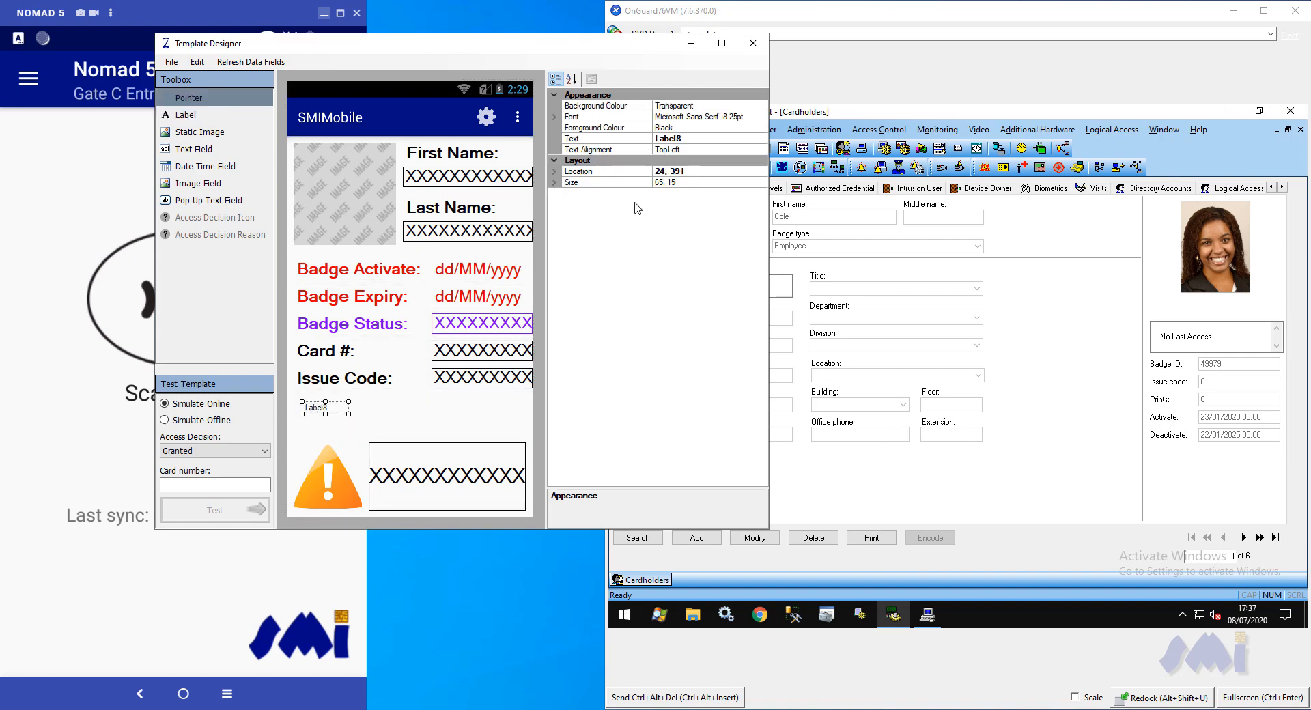
click(635, 139)
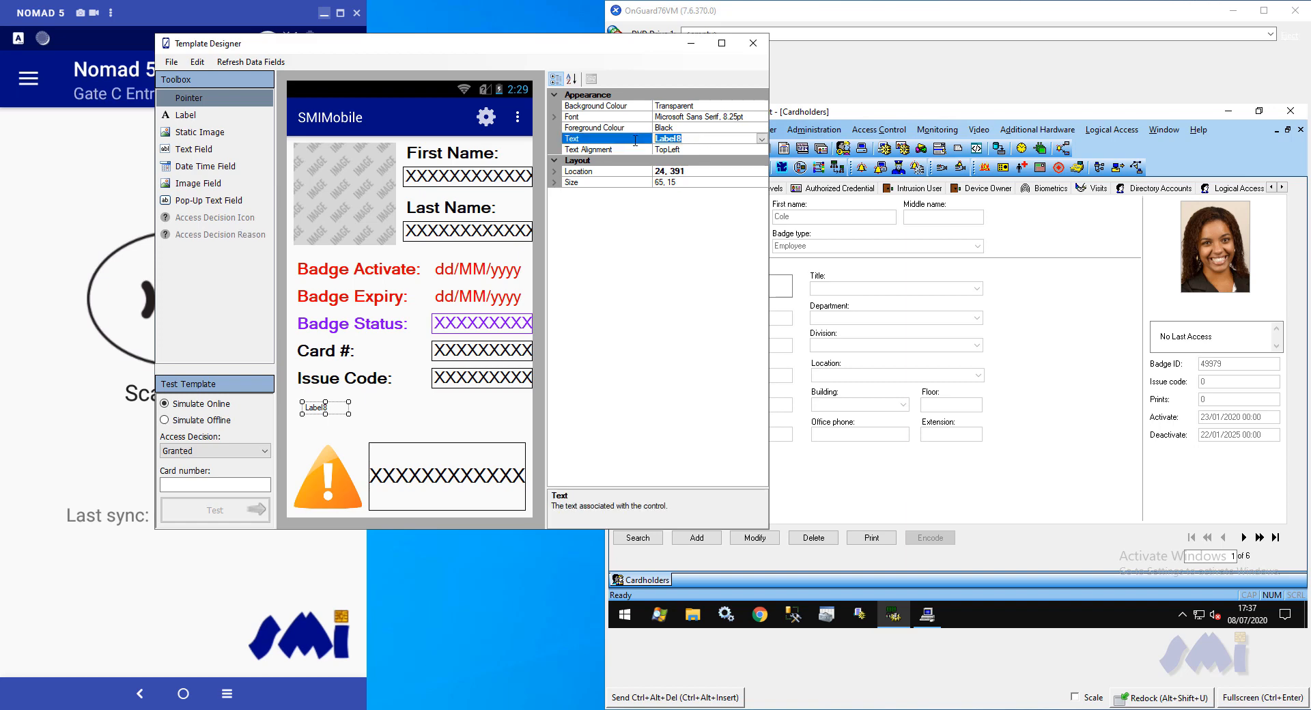
text(Cardholder Address:)
Set the Cardholder Address label's font to Microsoft Sans Serif, bold, size 18
click(763, 117)
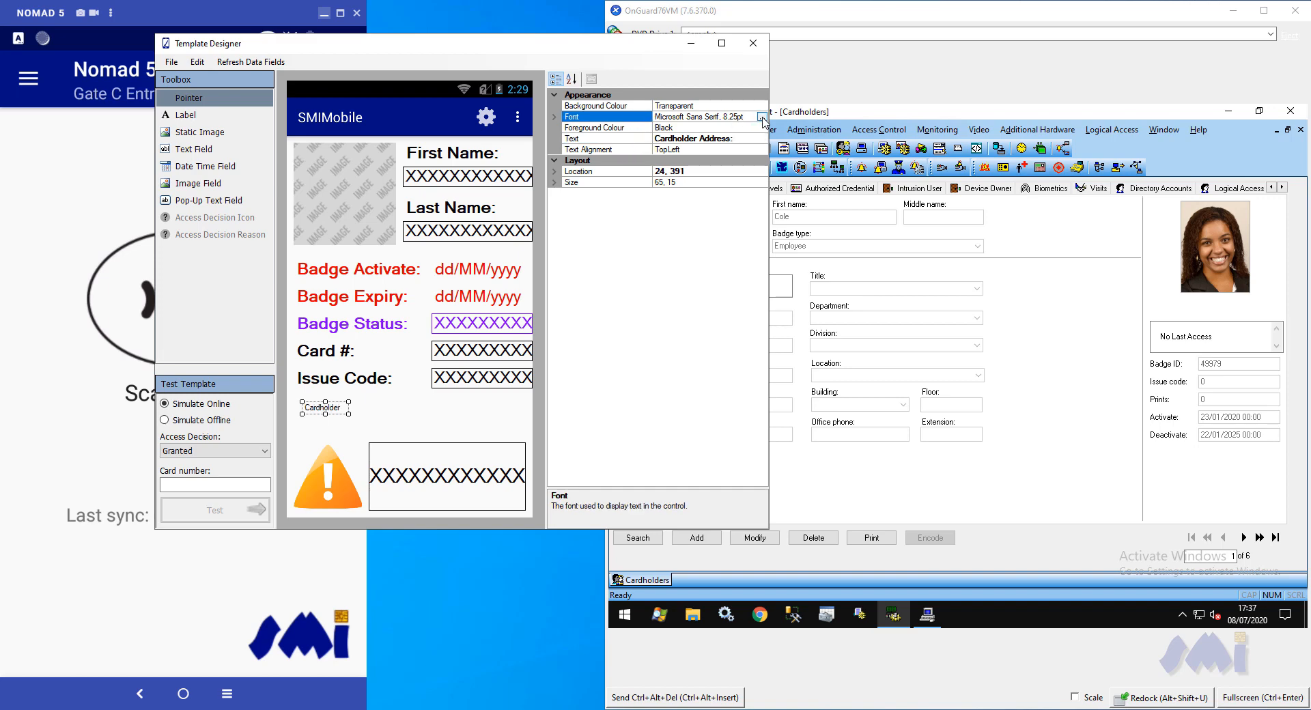
click(762, 117)
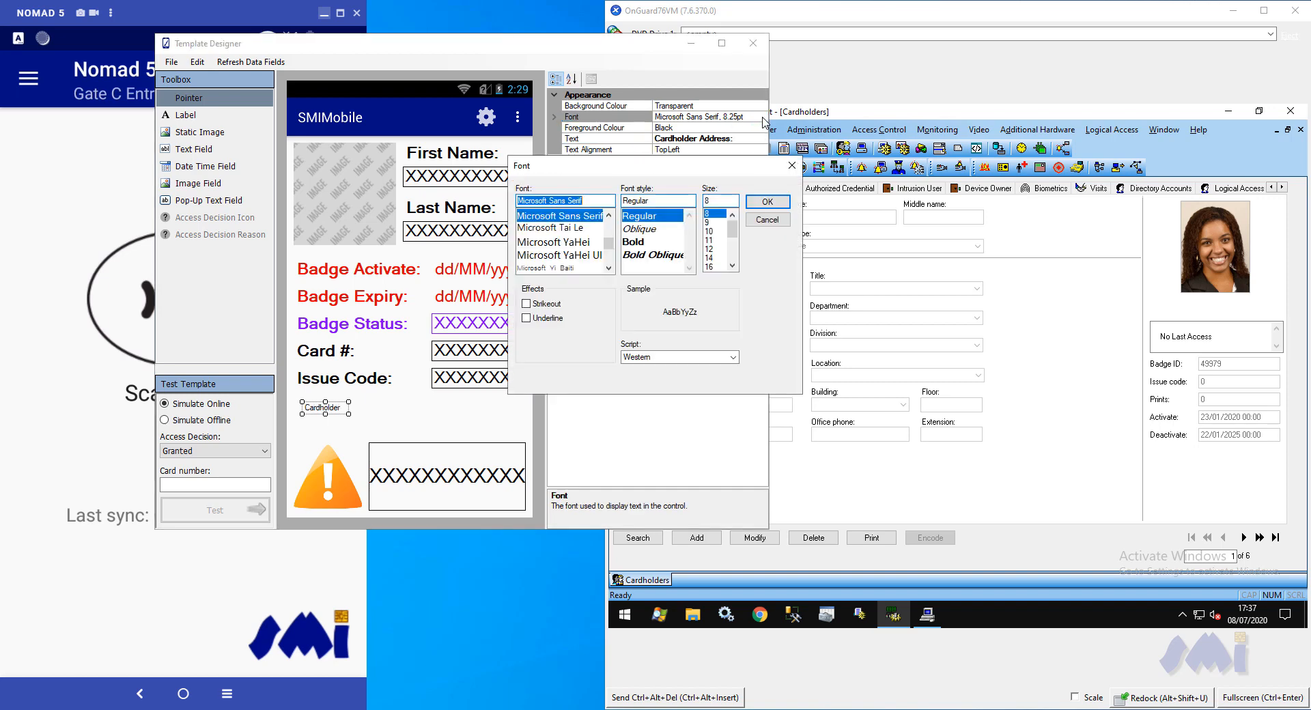
click(732, 267)
click(731, 266)
click(710, 257)
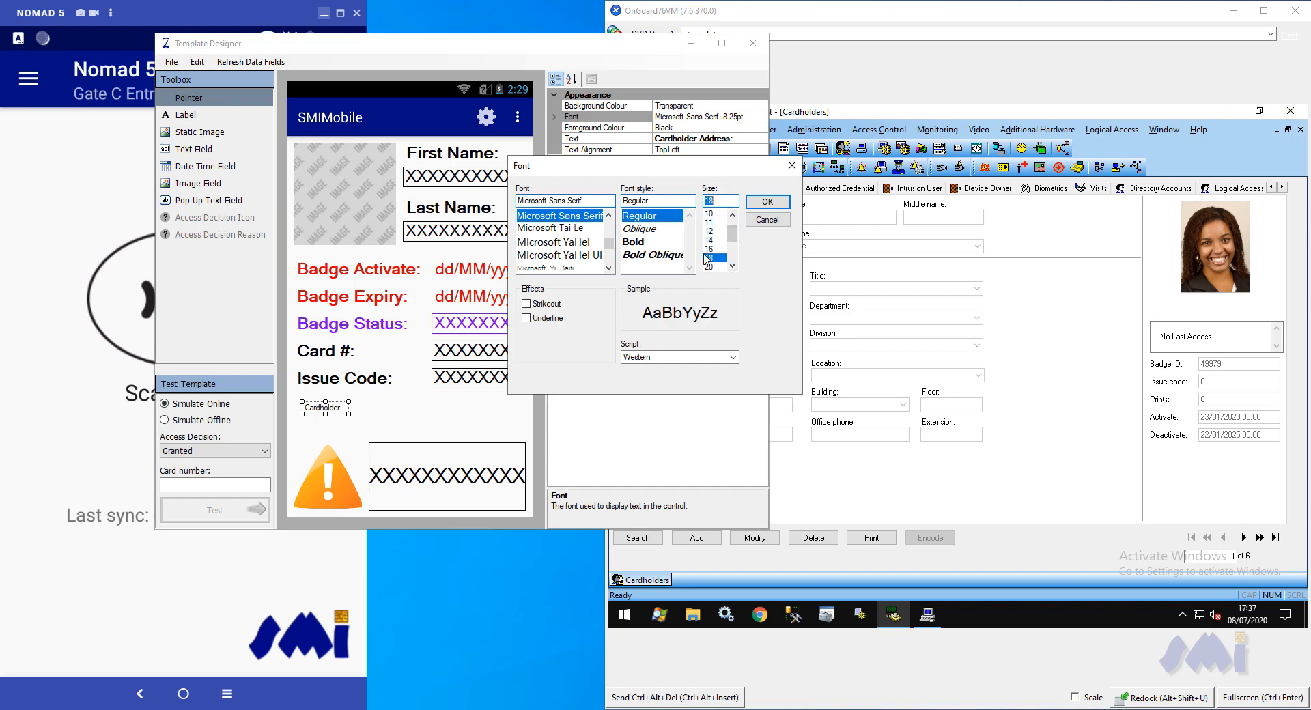
click(645, 242)
click(767, 202)
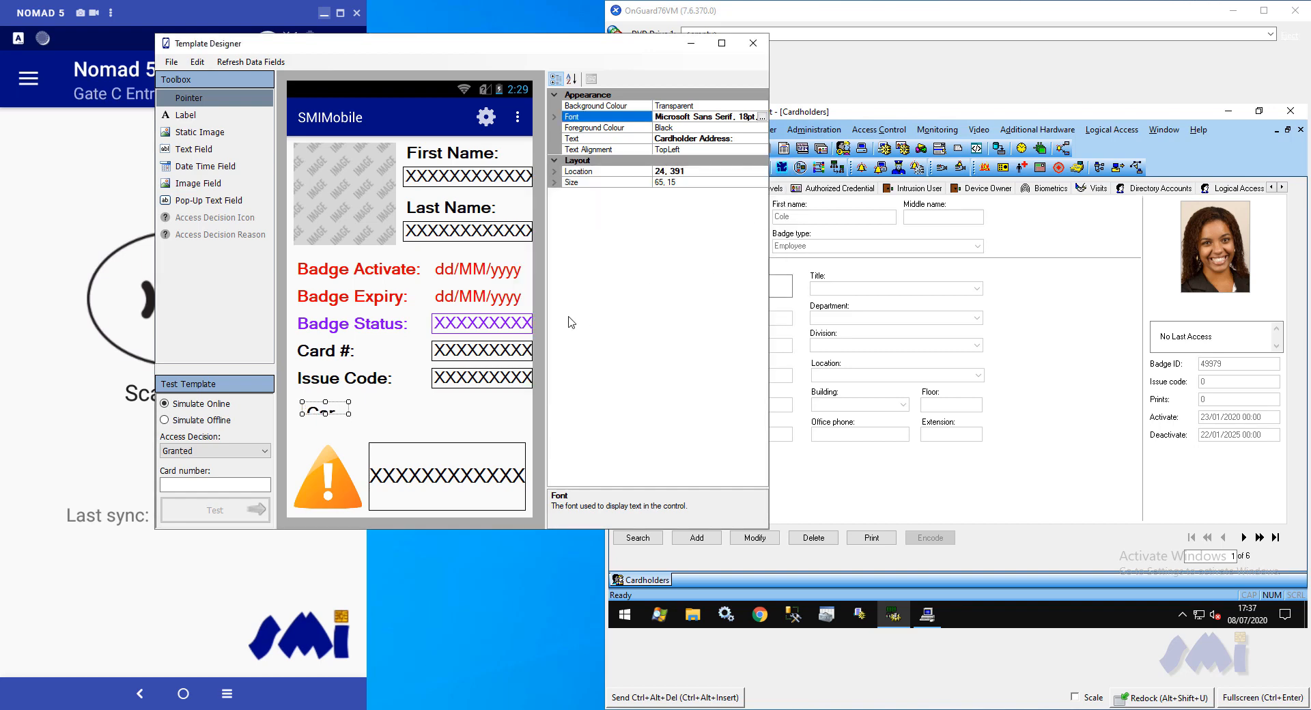
Enlarge the Cardholder Address label to about 150 by 58 and align it under the Issue Code label
drag(349, 408, 395, 419)
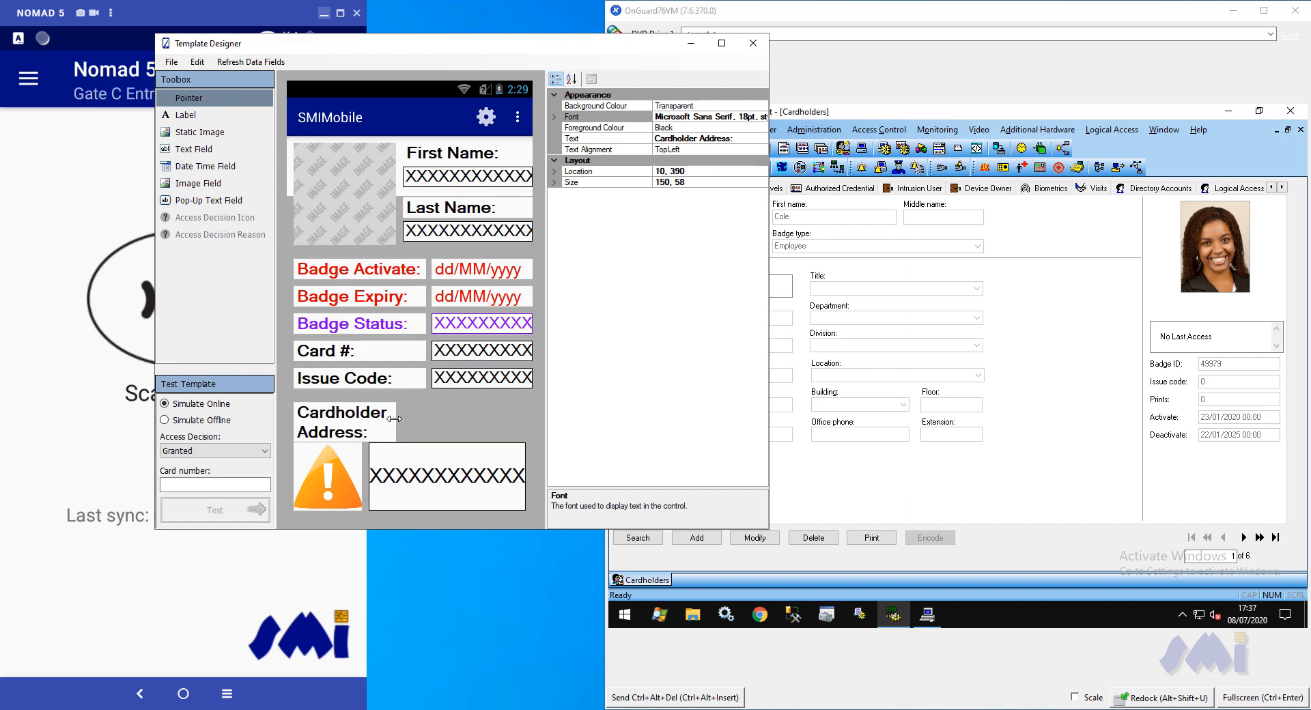
click(436, 420)
click(348, 425)
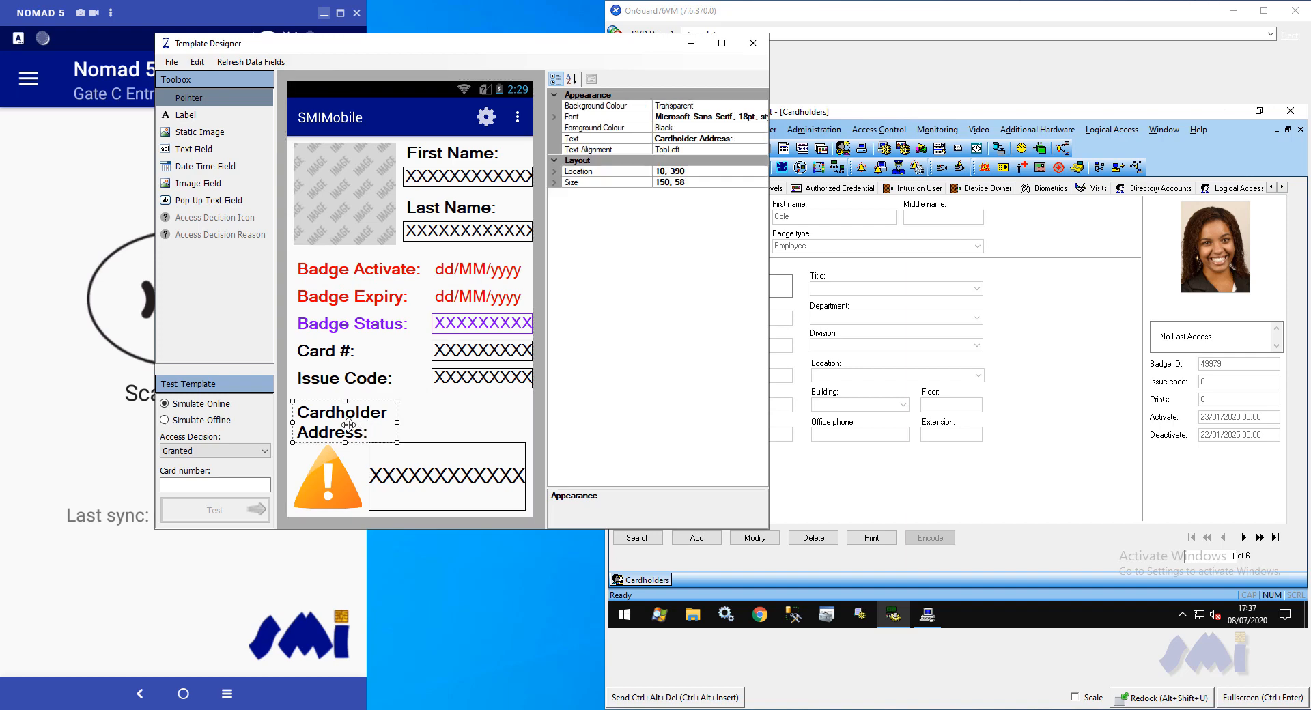
drag(350, 423, 350, 426)
click(433, 419)
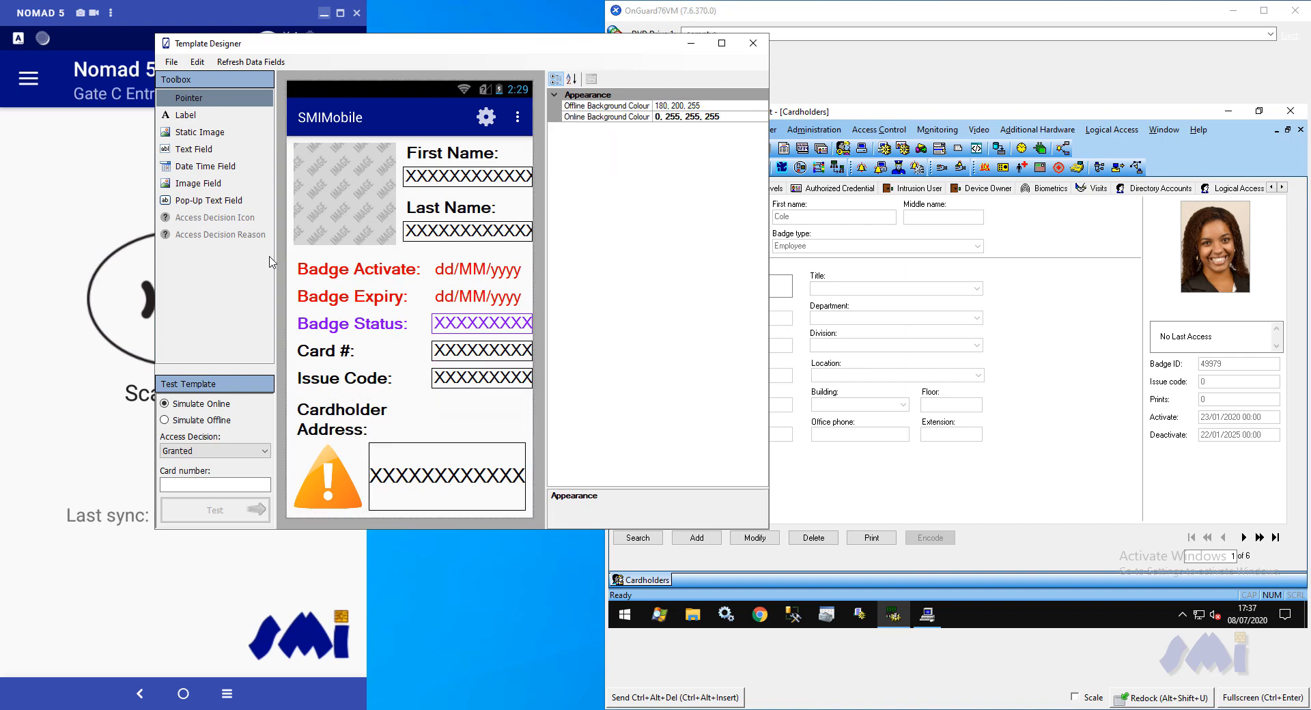
Add a text field beside the Cardholder Address label at about 212, 386, aligned with the fields above
click(196, 150)
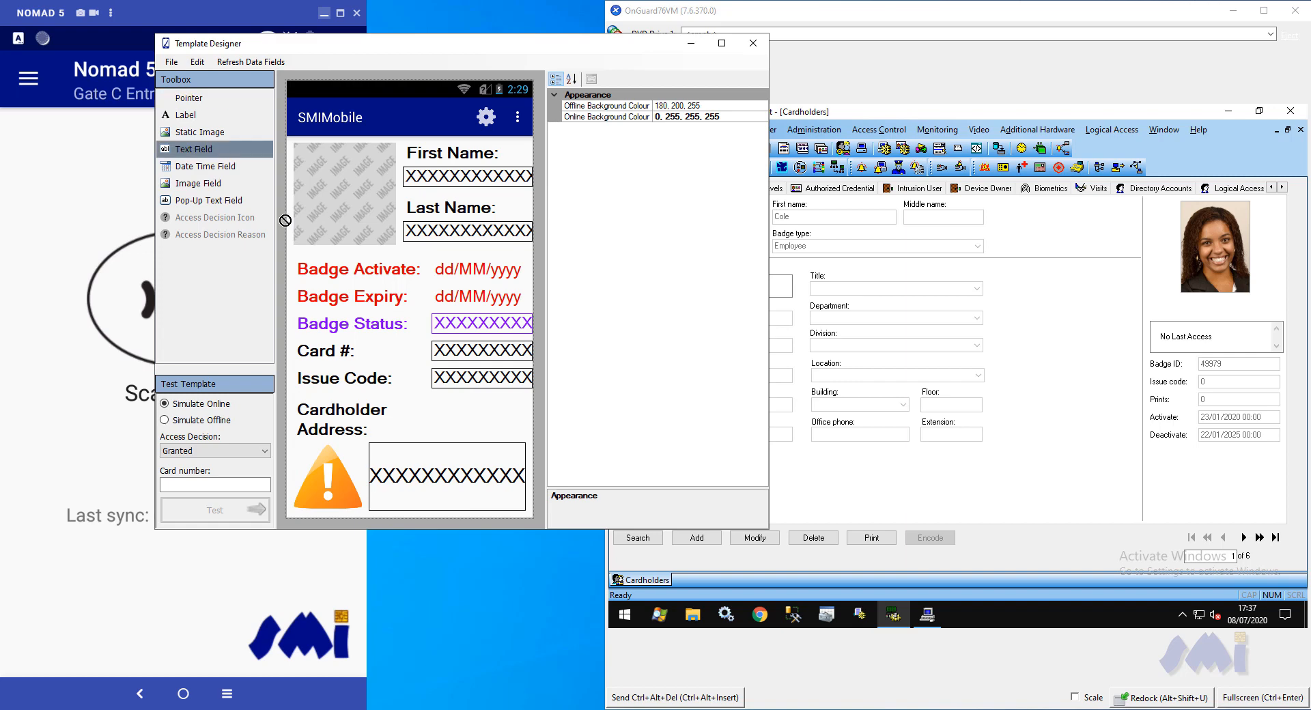
click(443, 407)
drag(448, 412, 437, 414)
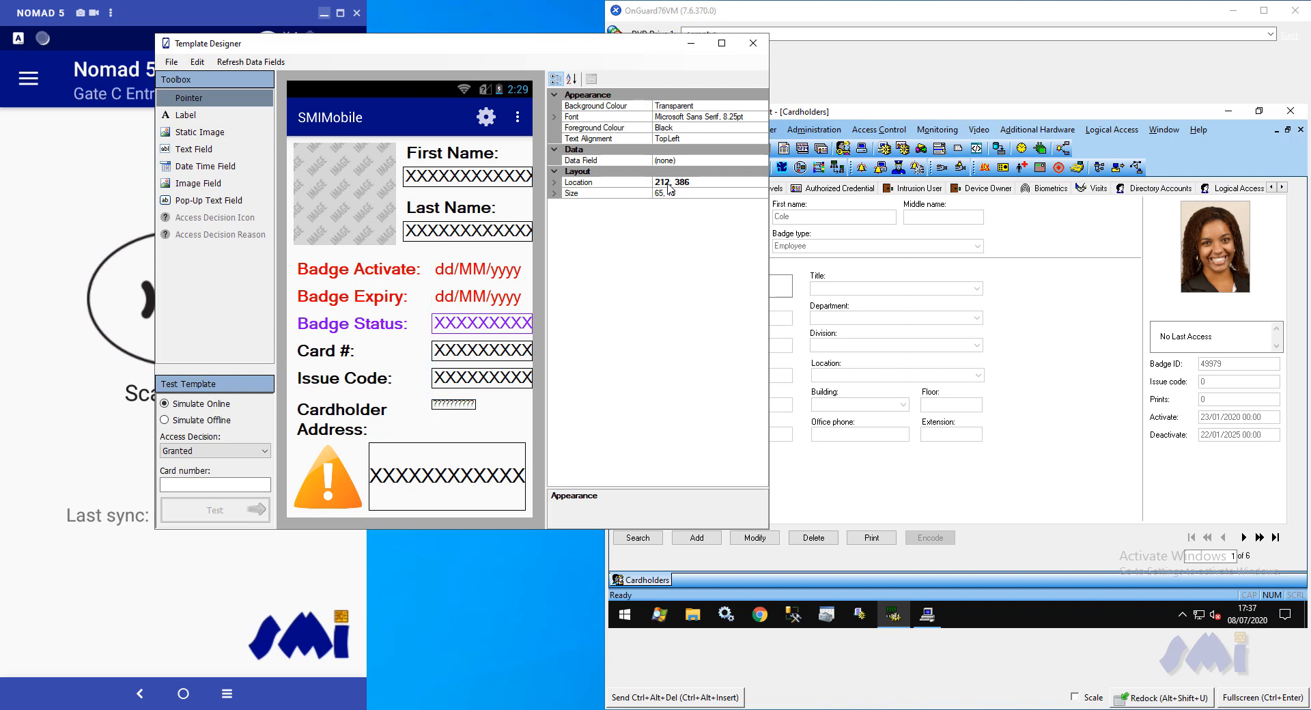
Bind the new text field to the Cardholder Address data field
click(760, 161)
click(763, 164)
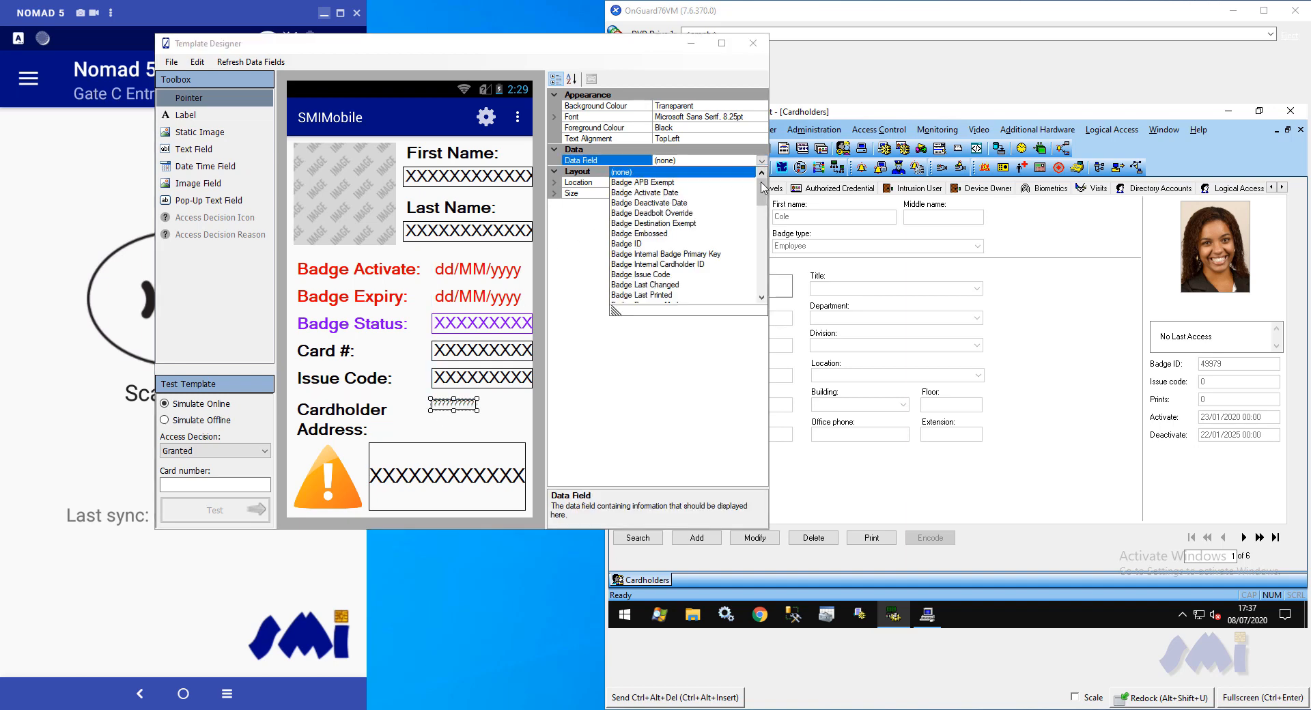
drag(763, 179, 766, 228)
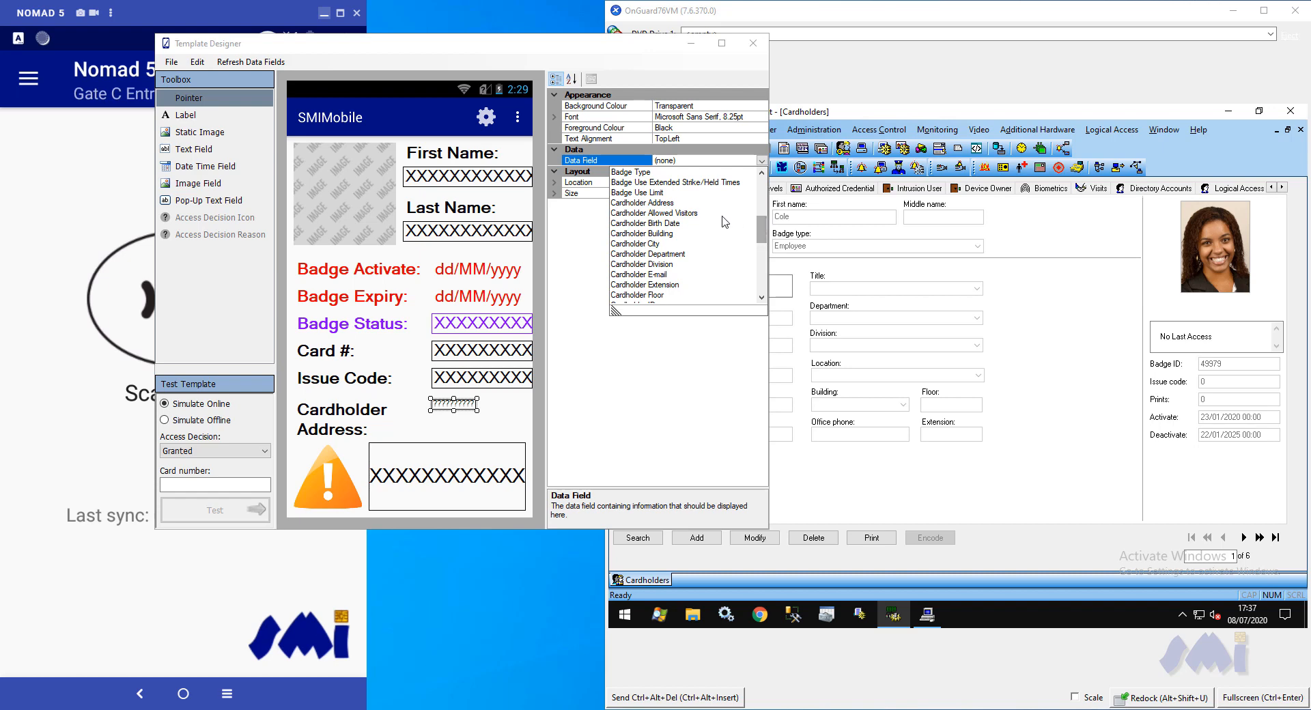
click(675, 203)
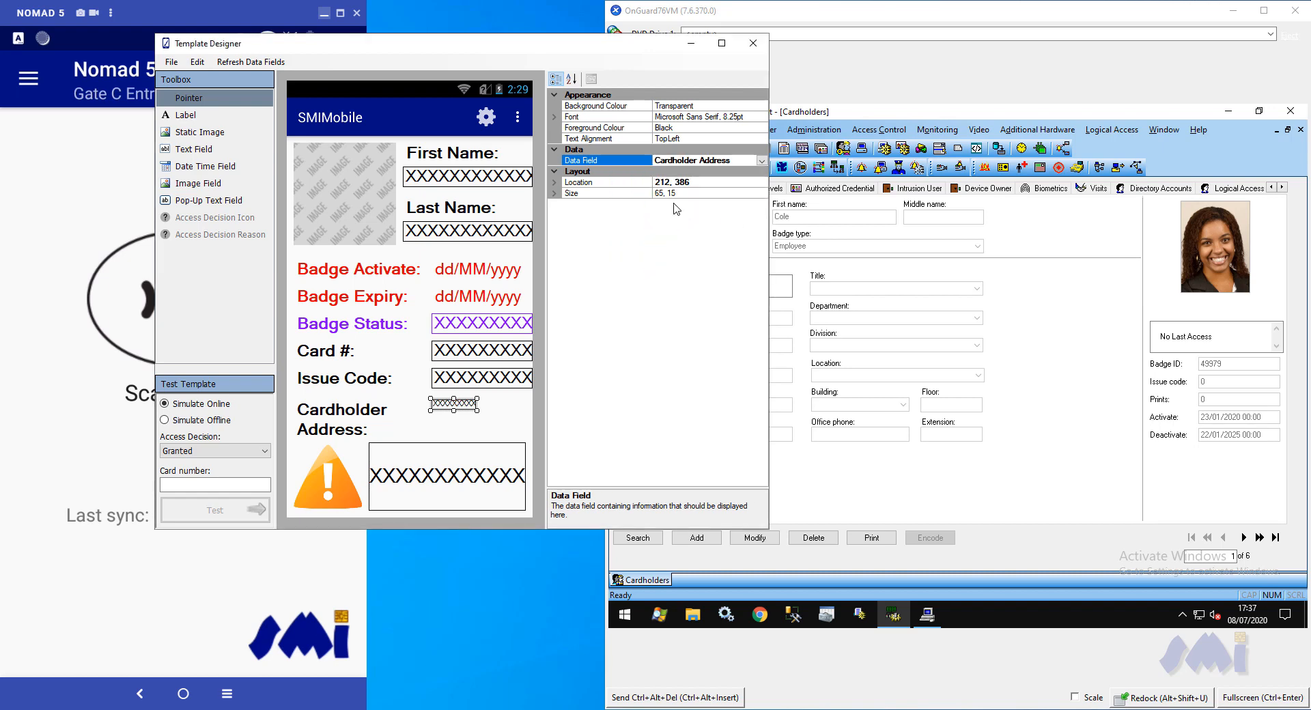
Set the Cardholder Address text field's font to Microsoft Sans Serif, regular, size 14
click(763, 117)
click(762, 117)
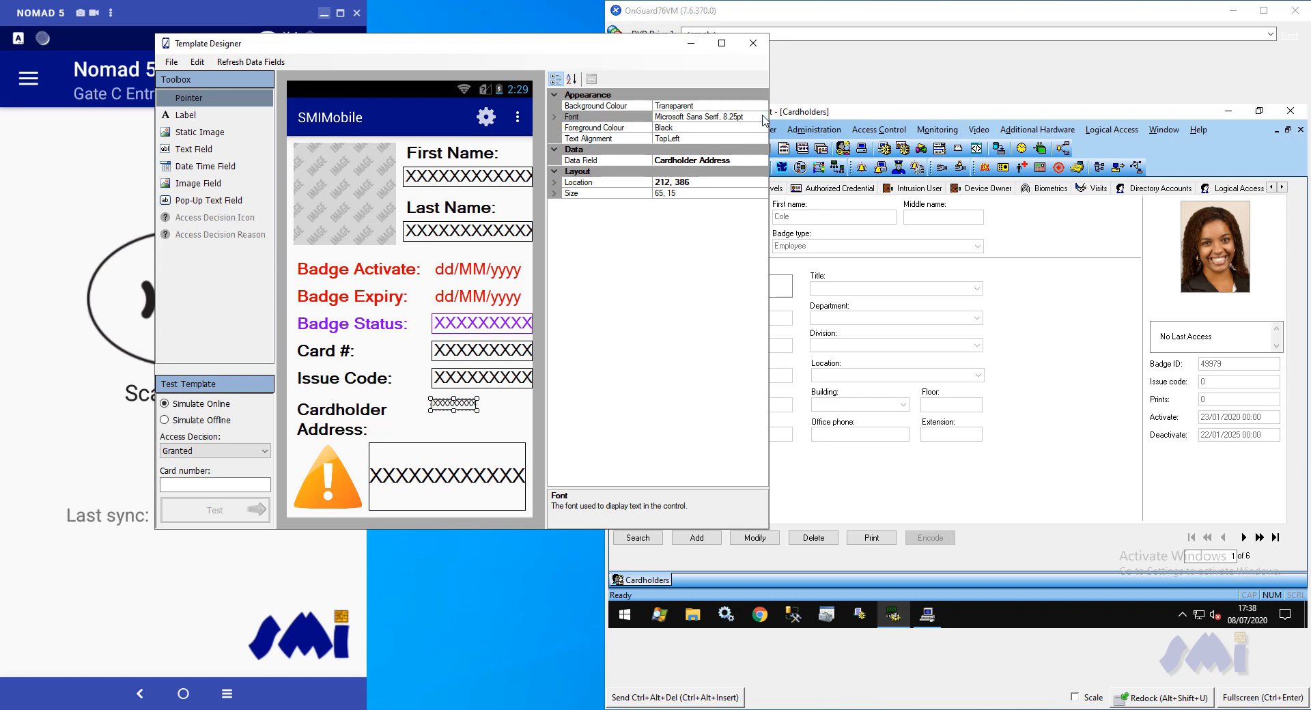
click(710, 258)
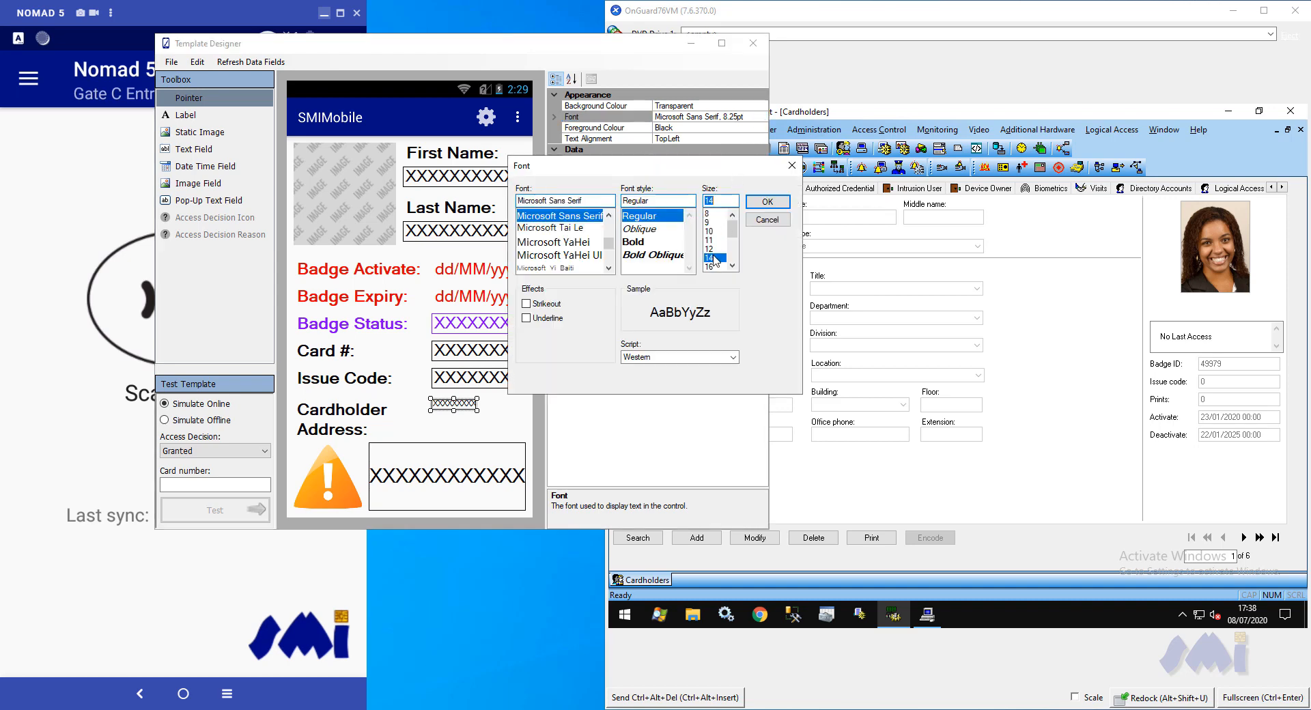
click(757, 203)
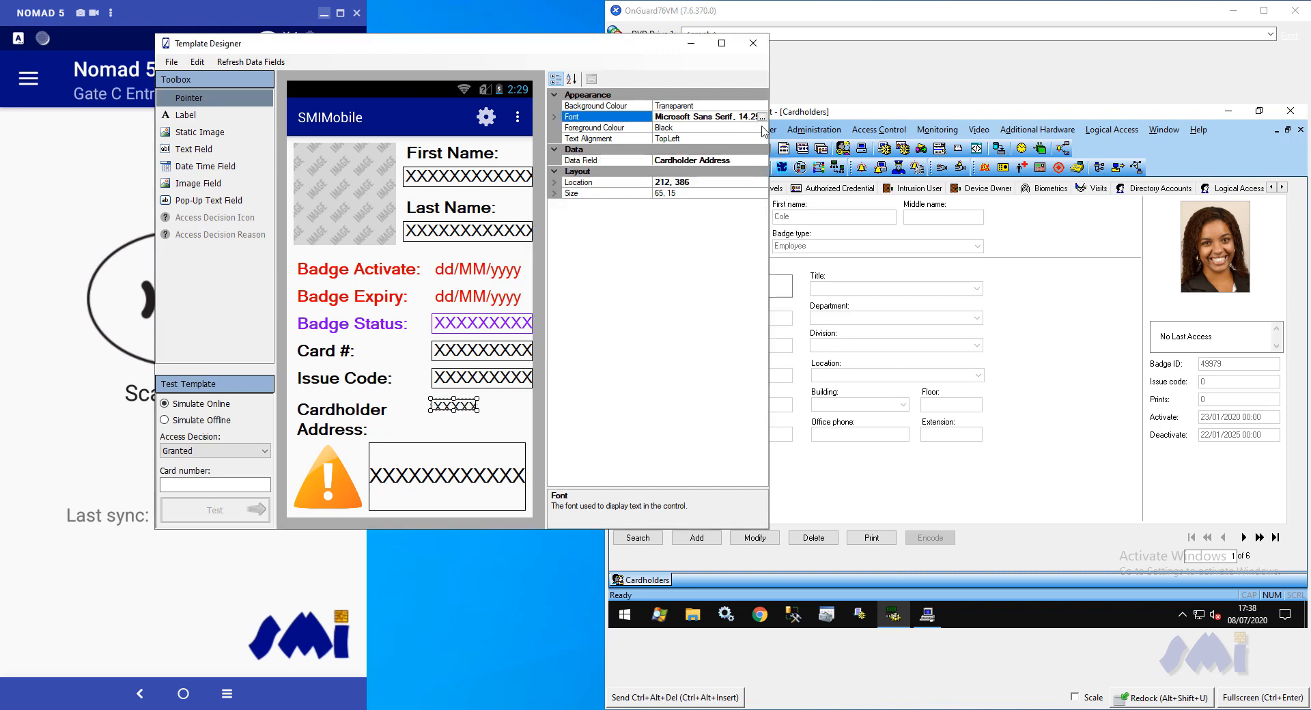
Set the Cardholder Address field's foreground colour to red and enlarge the field to about 148 by 58
click(764, 128)
click(764, 128)
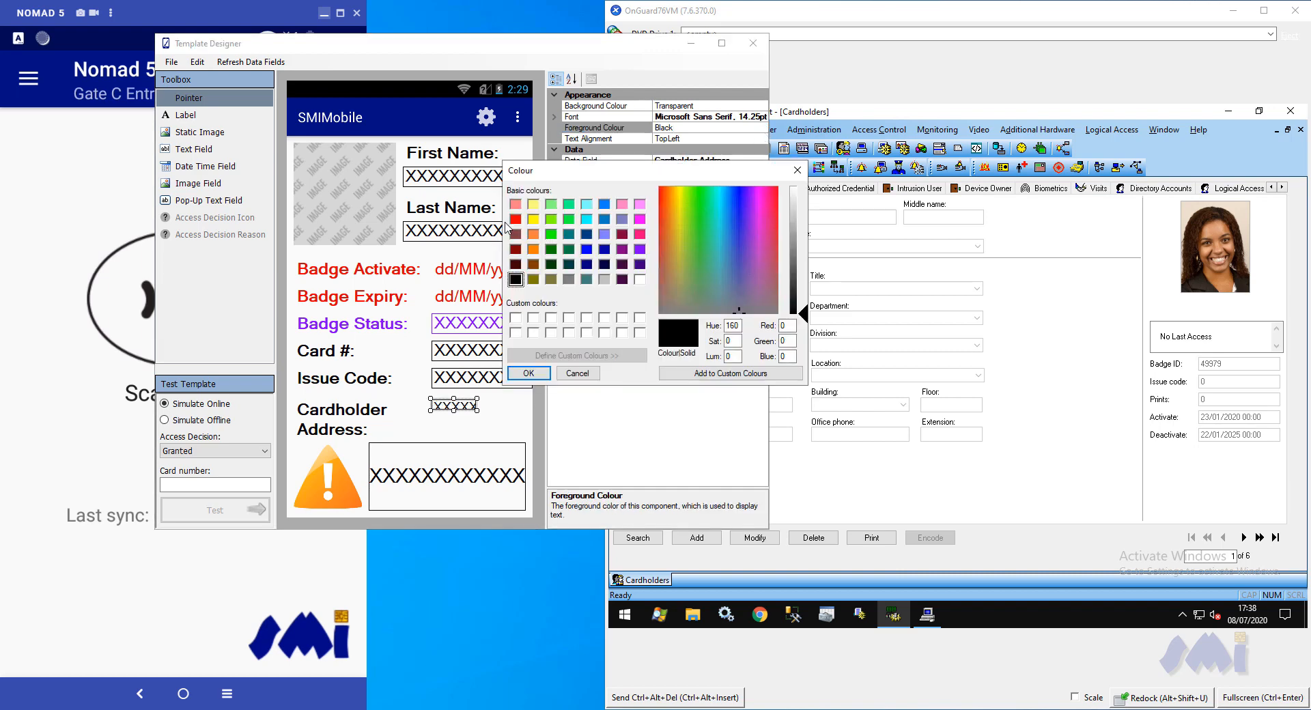
click(515, 219)
click(529, 373)
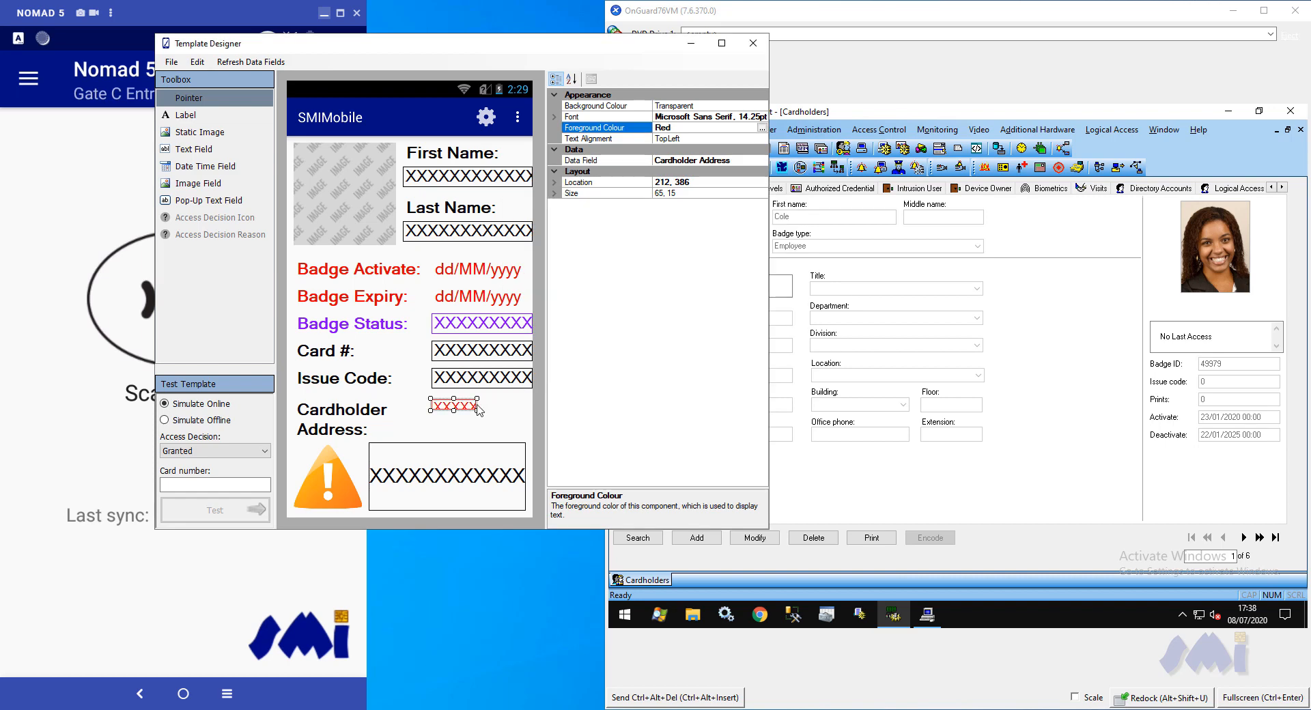
drag(453, 412, 485, 402)
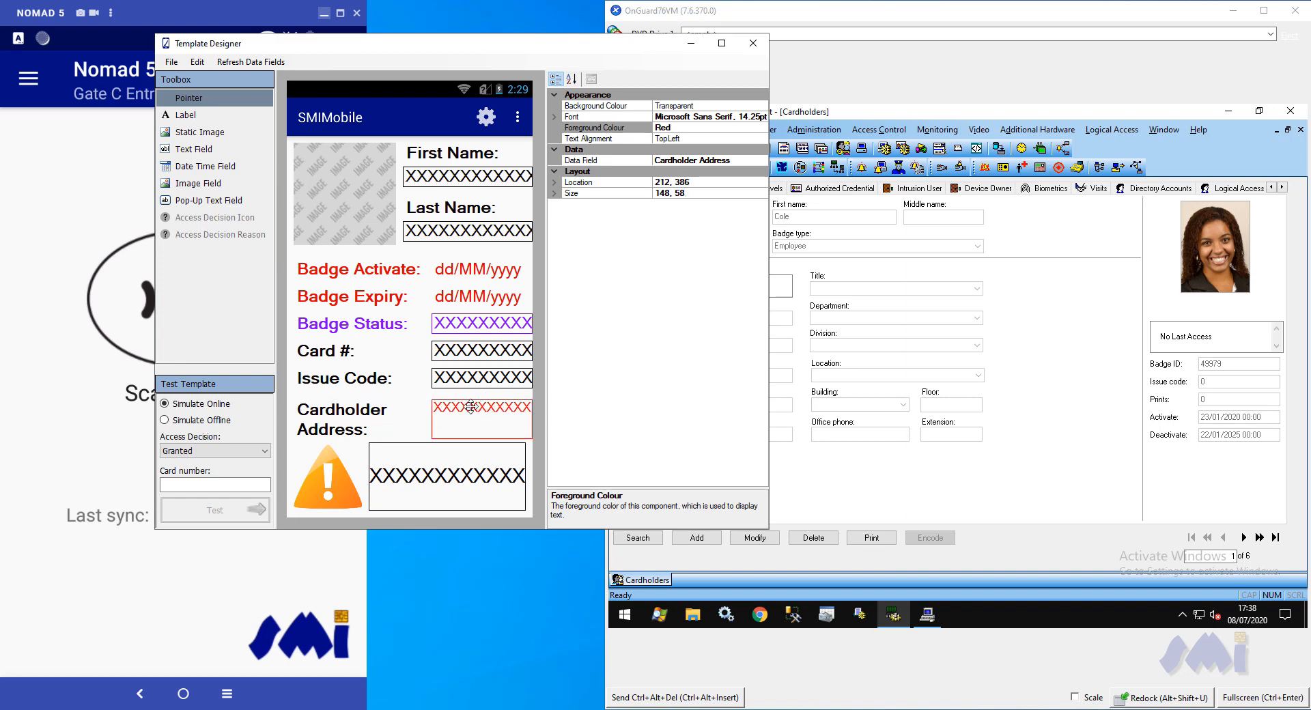
click(418, 417)
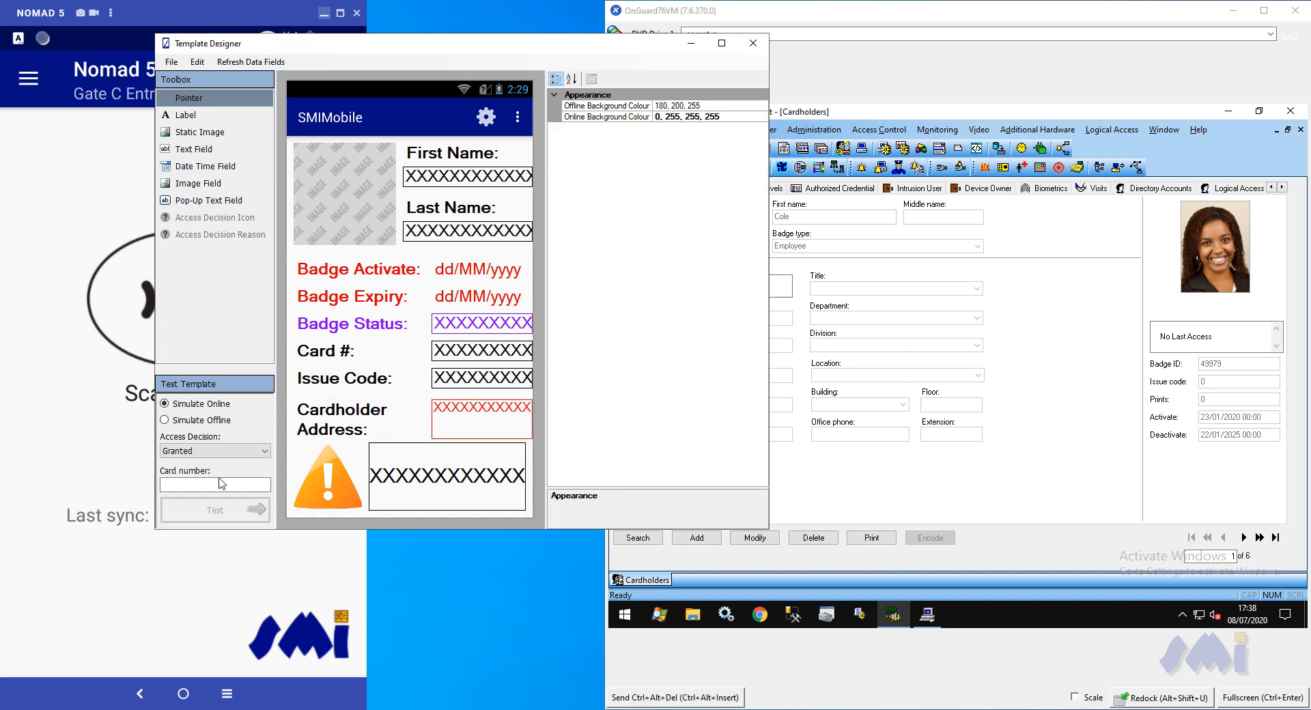
Test the template with the cardholder's card number as an online, granted read, and close the Template Designer
click(188, 485)
right_click(189, 485)
click(218, 543)
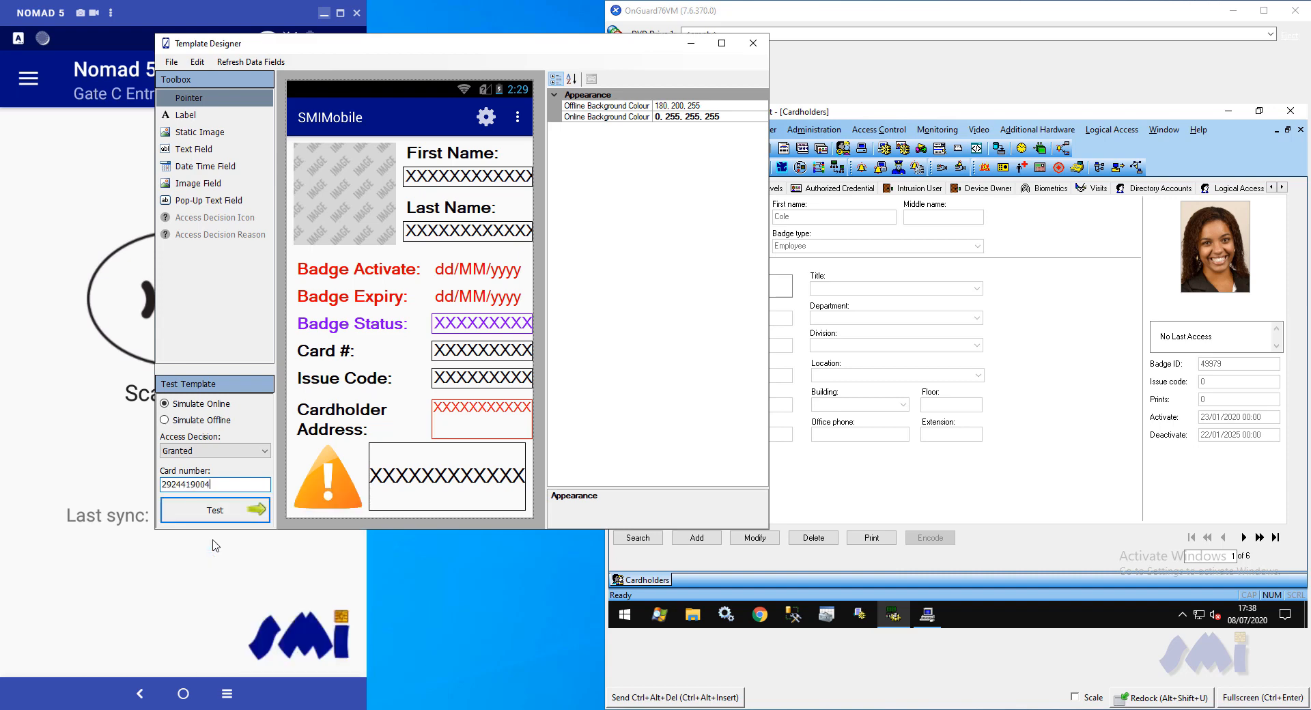
click(215, 512)
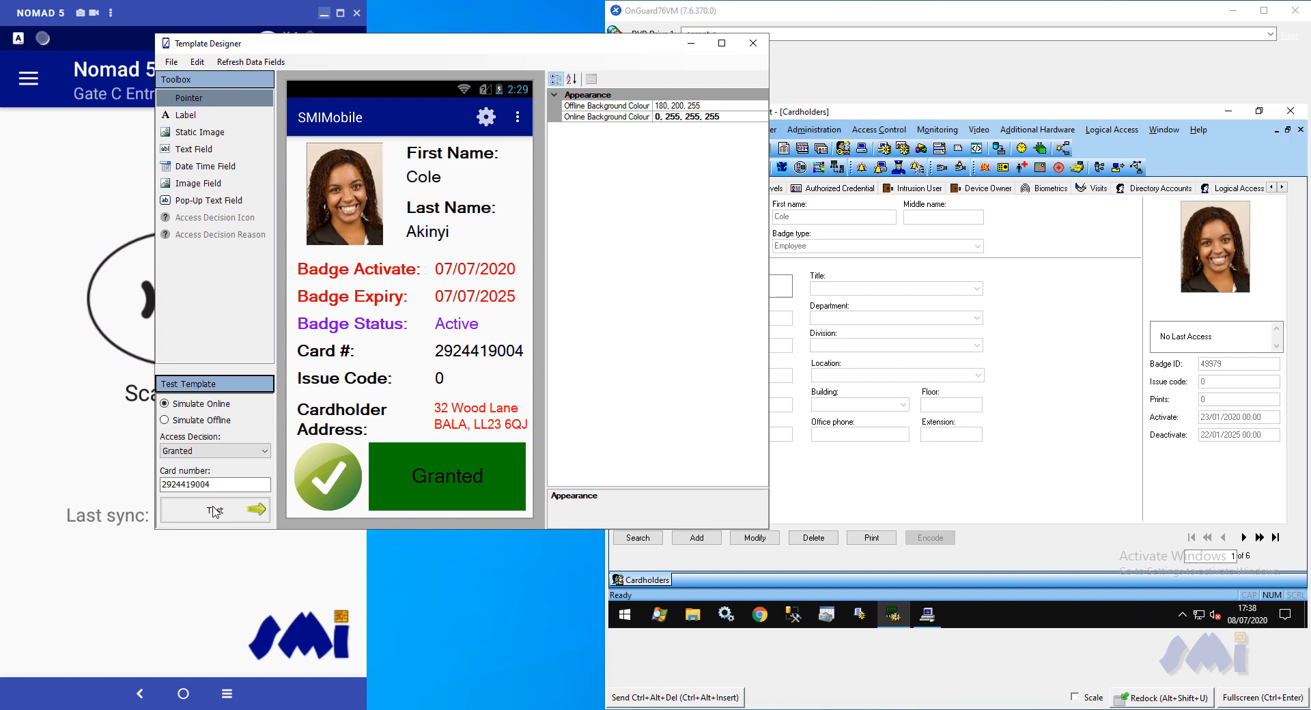
click(753, 43)
click(680, 416)
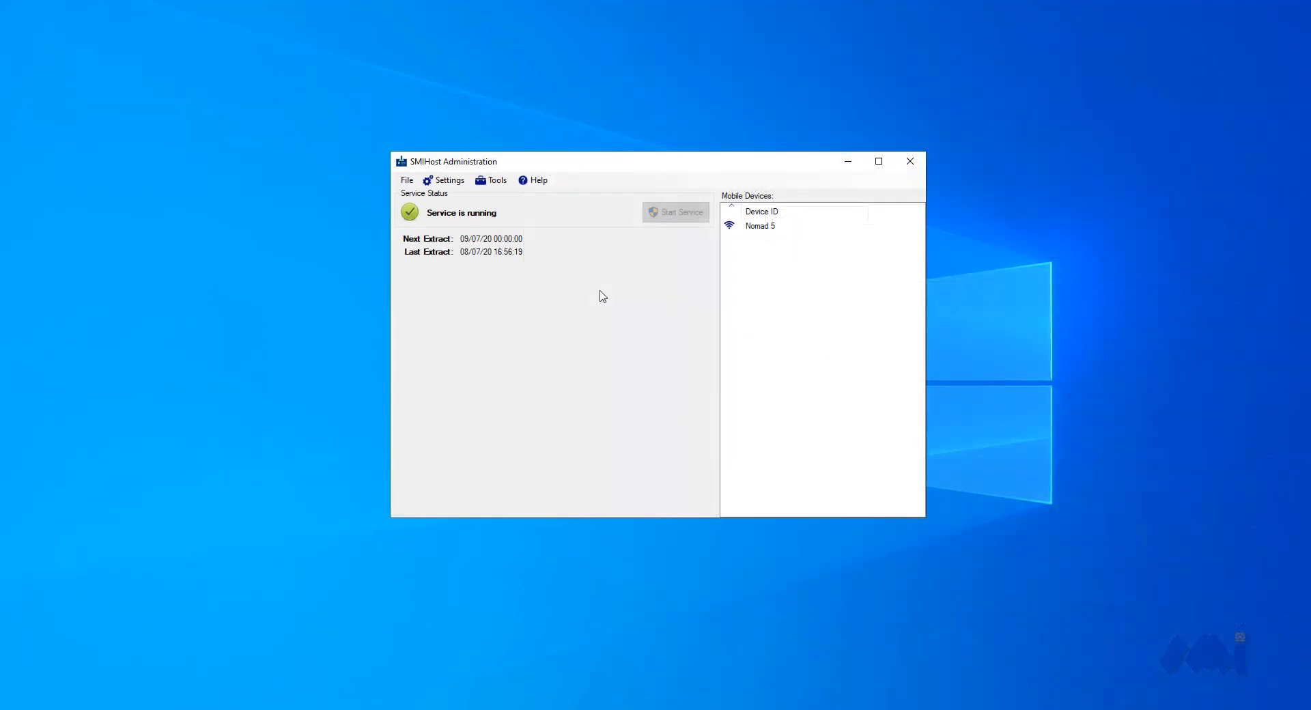
Create the first Admin account in Account Management with a username and confirmed password, accepting that authentication becomes required
click(493, 181)
click(517, 212)
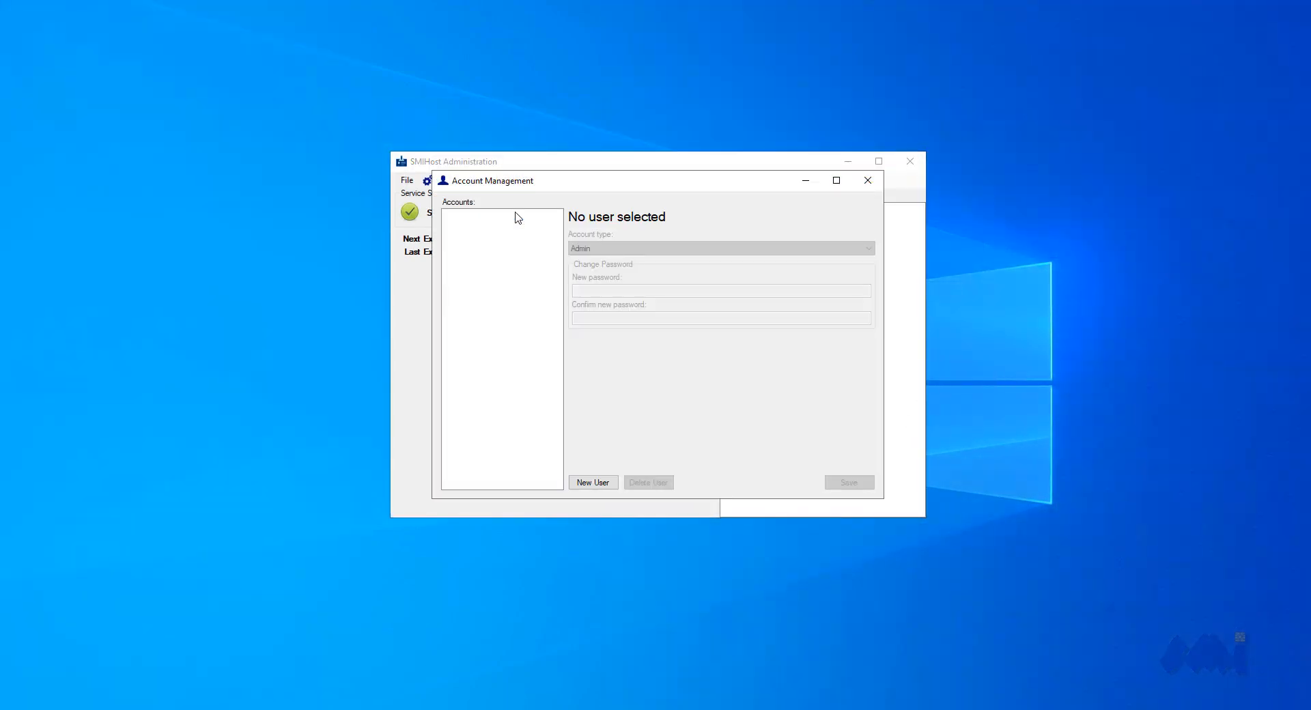
click(593, 483)
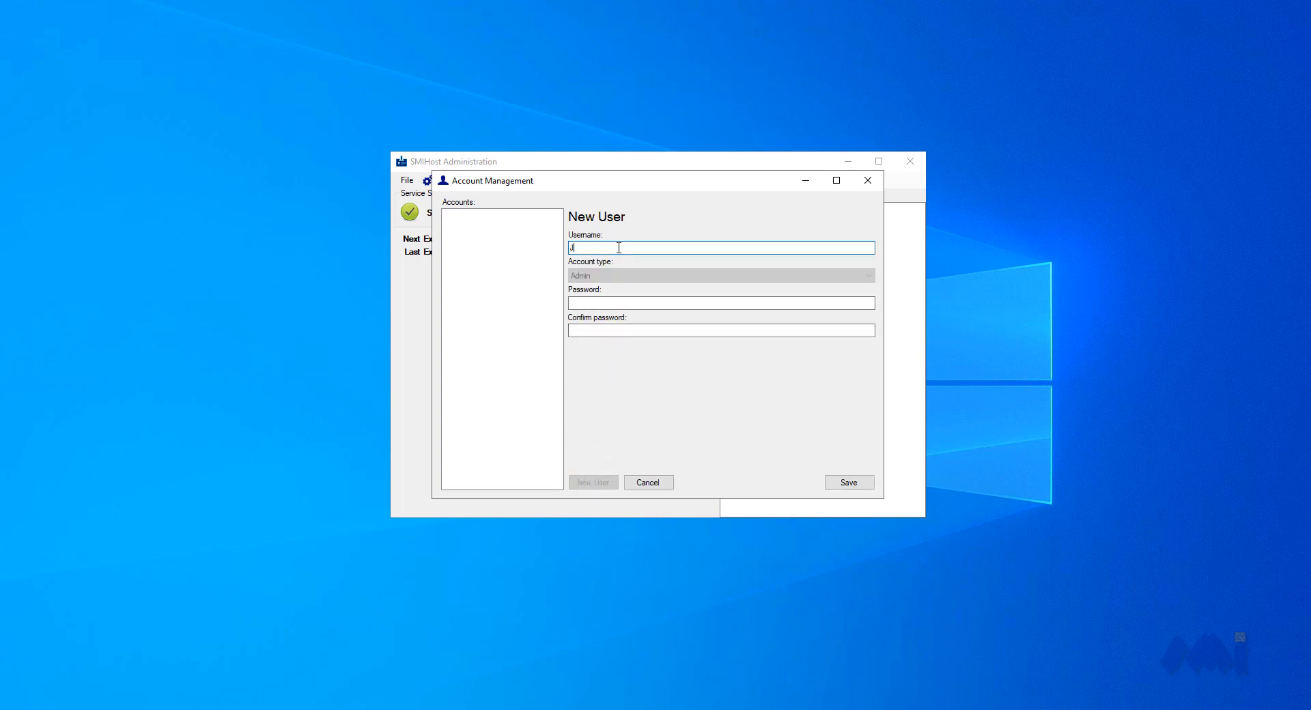
click(625, 303)
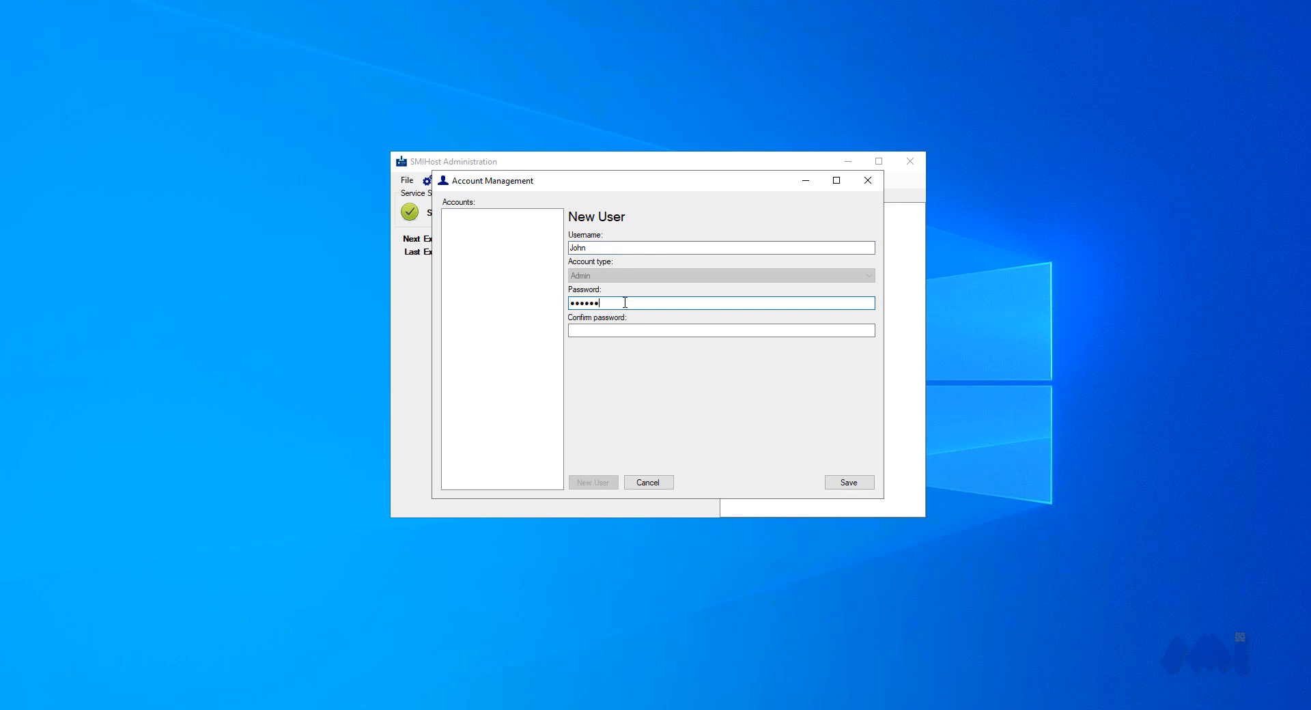
click(614, 329)
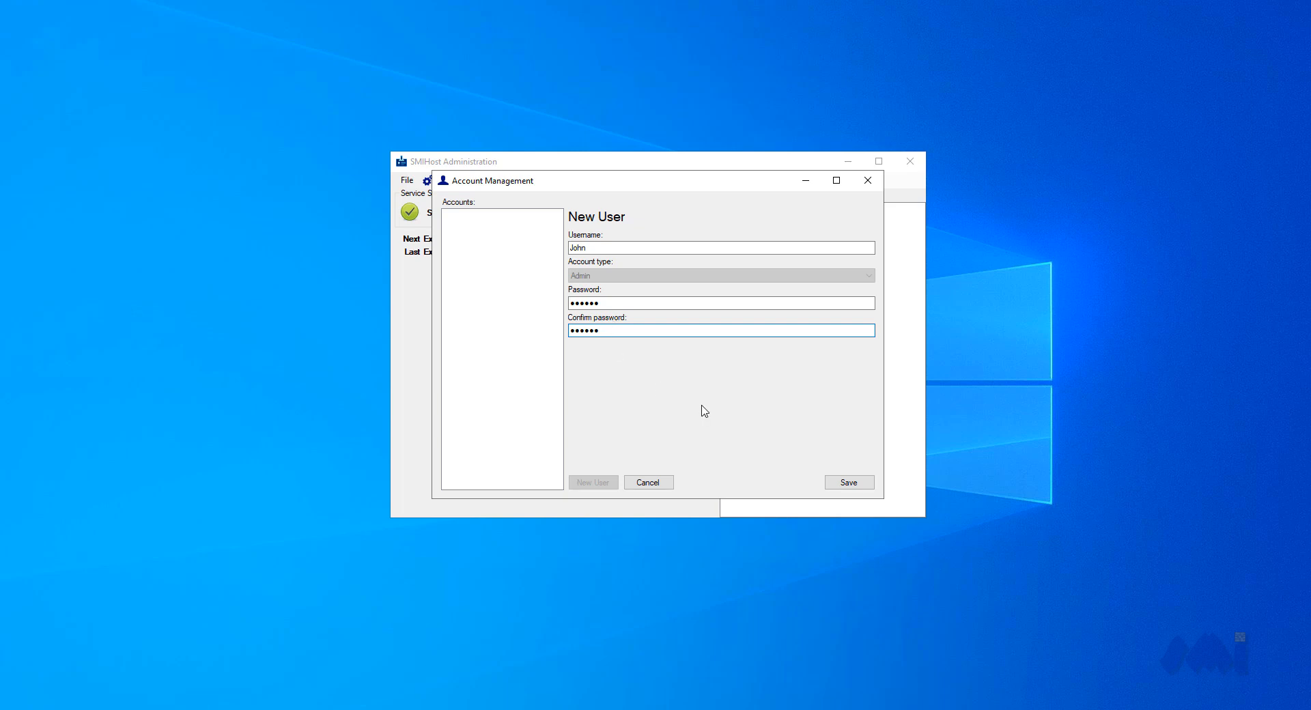
click(847, 483)
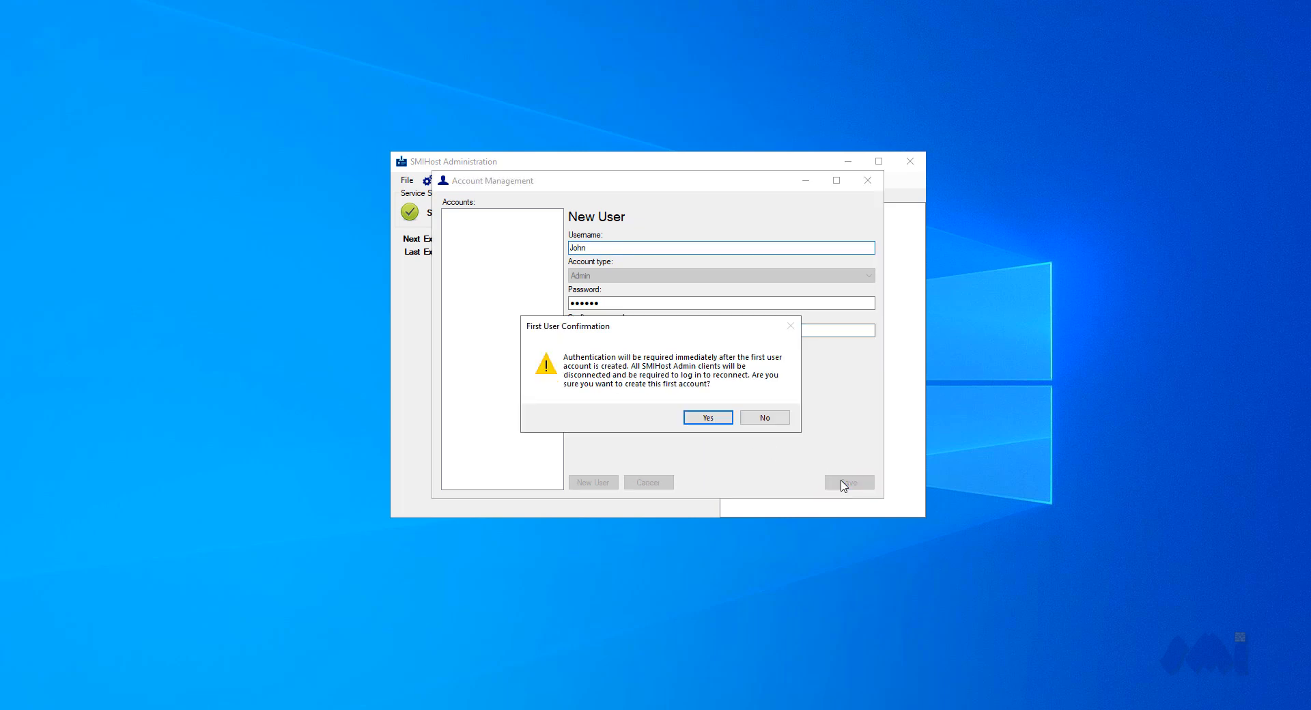
click(705, 418)
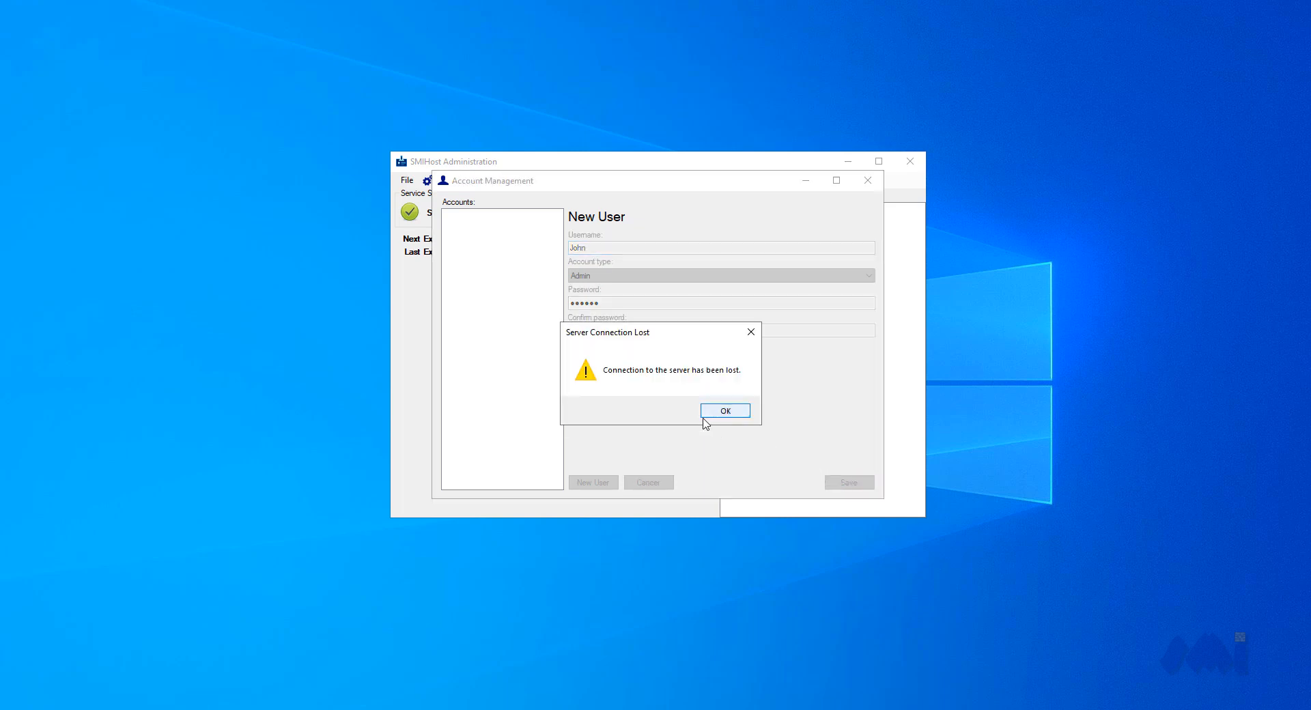
click(721, 412)
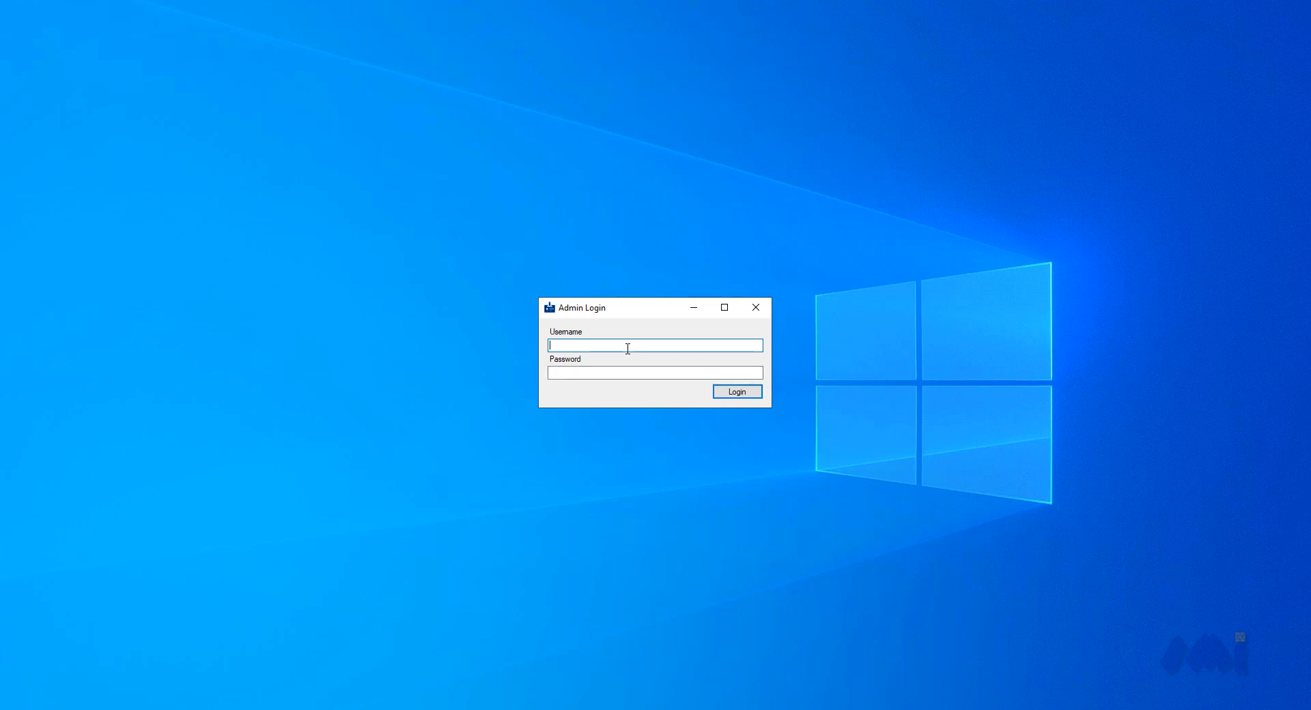
Log in to SMIHost Administration with the new admin account's username and password
text(John)
click(603, 372)
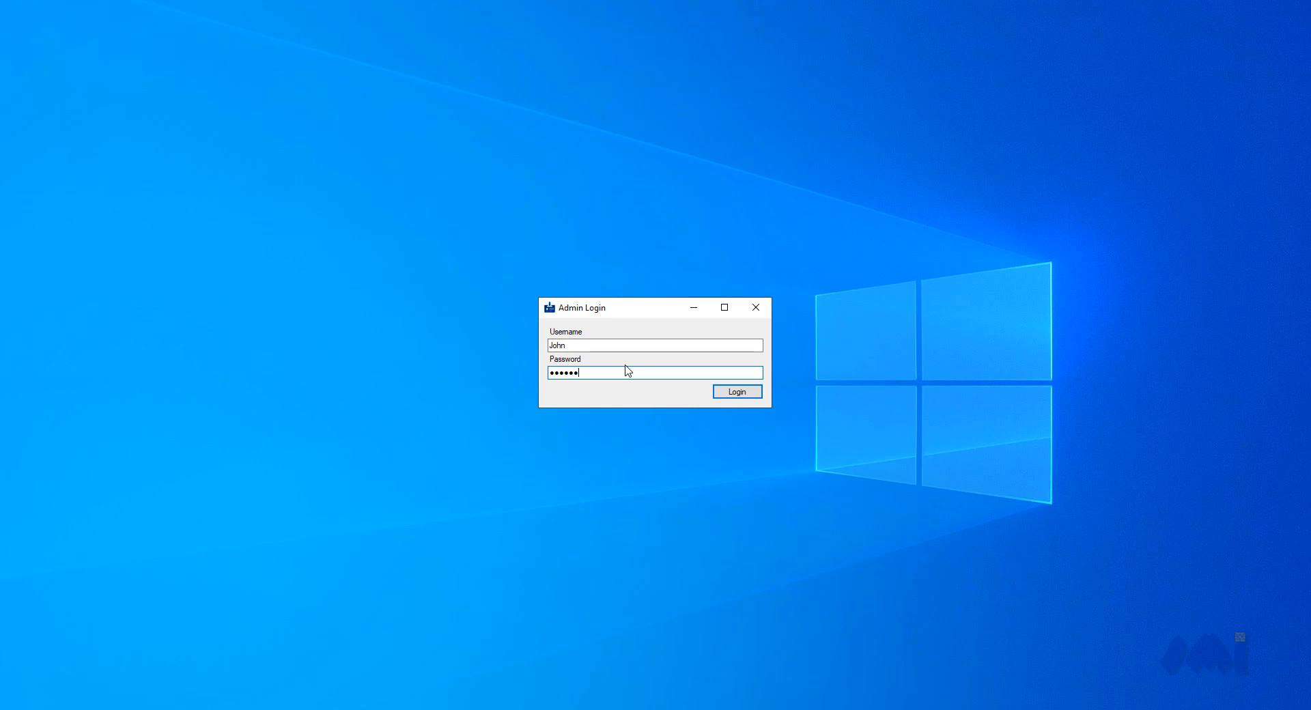
click(731, 395)
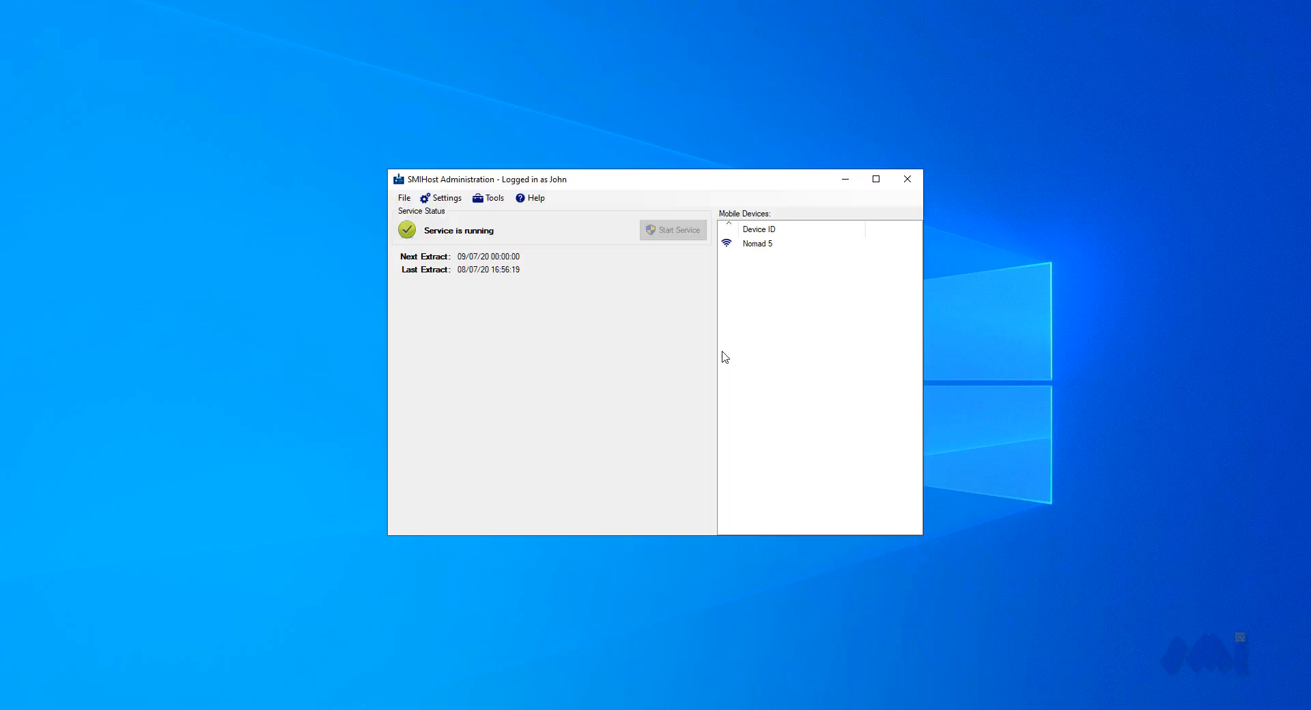
Create a second account of type Standard User in Account Management with a username and confirmed password
click(490, 199)
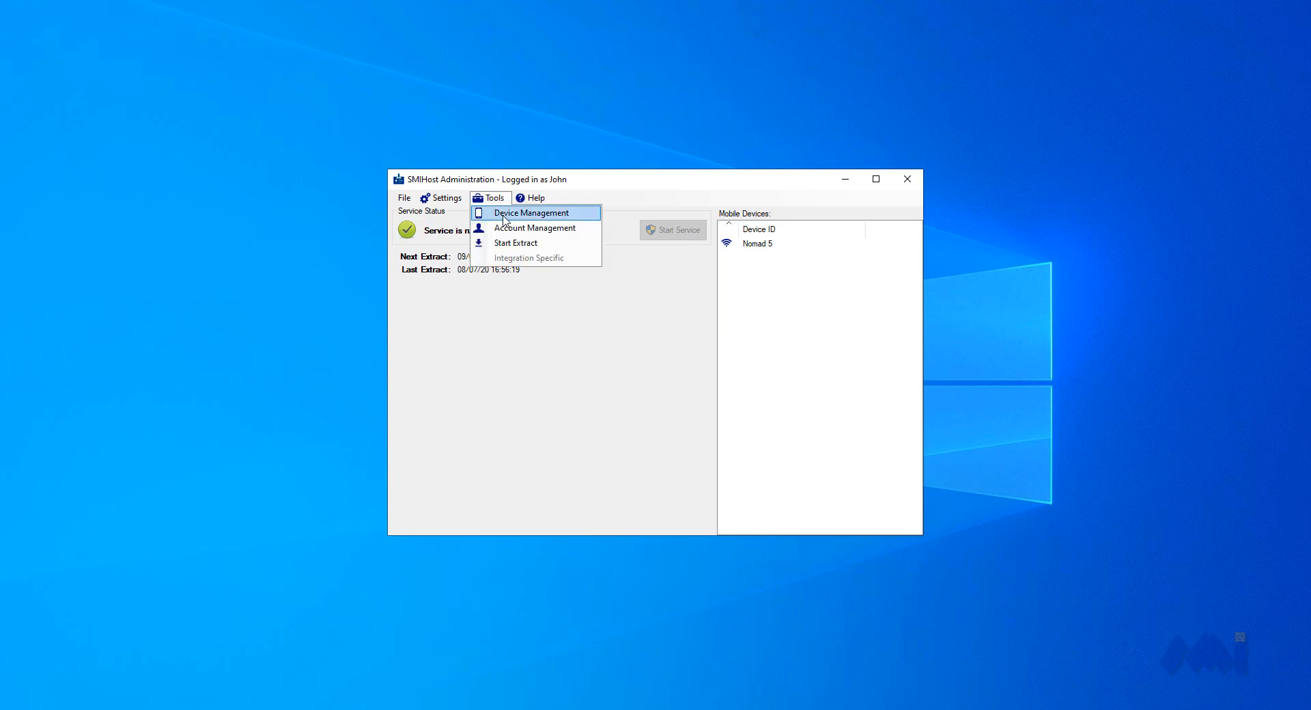
click(513, 227)
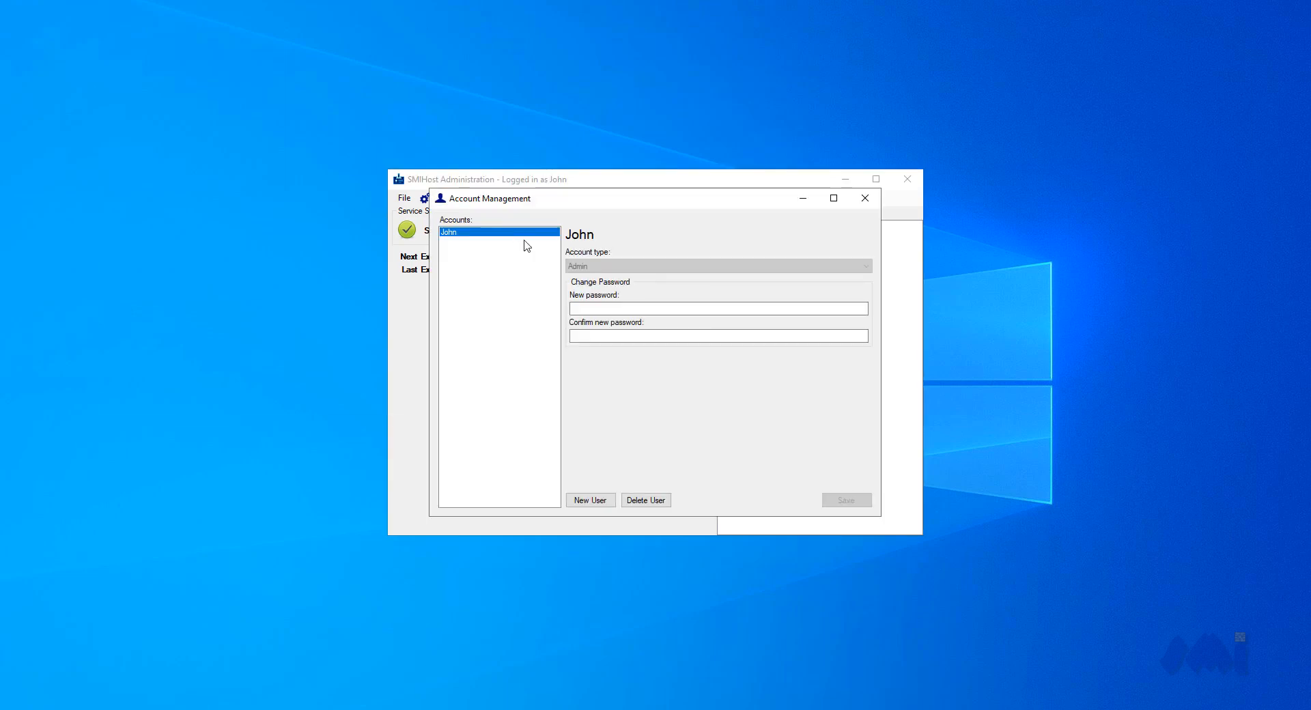
click(590, 500)
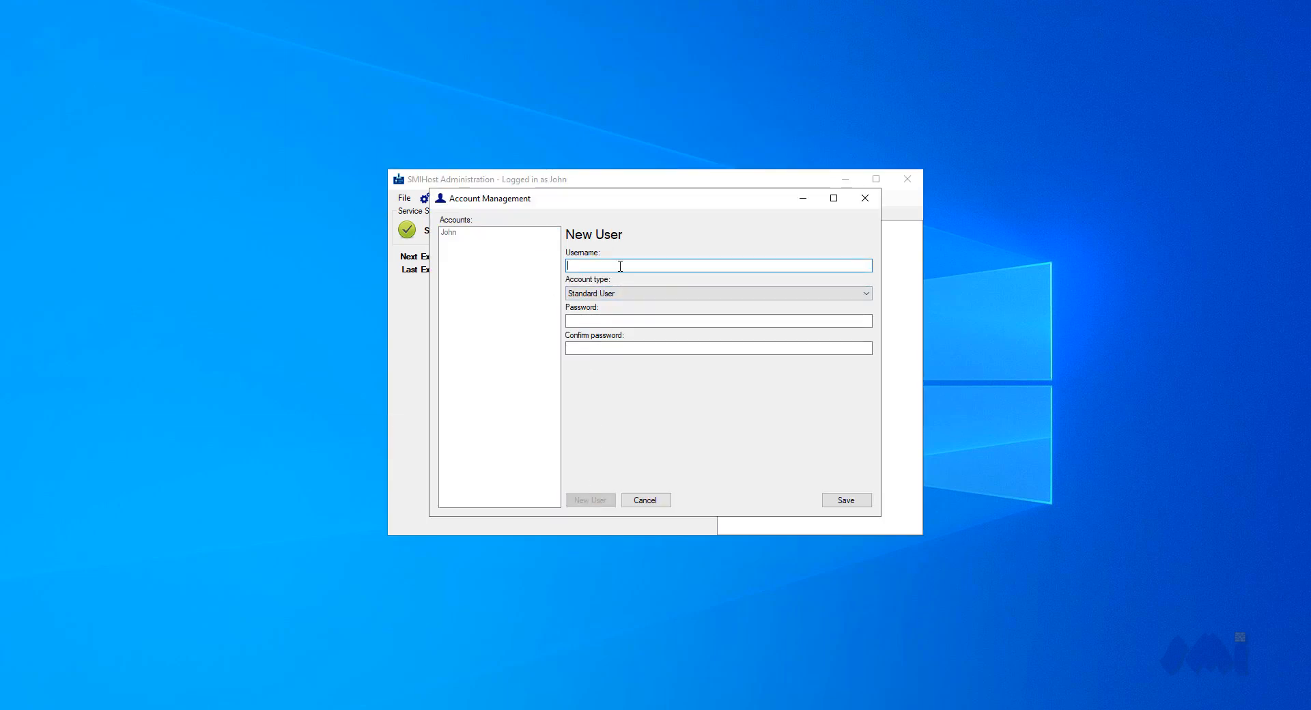
text(Sarah)
click(643, 294)
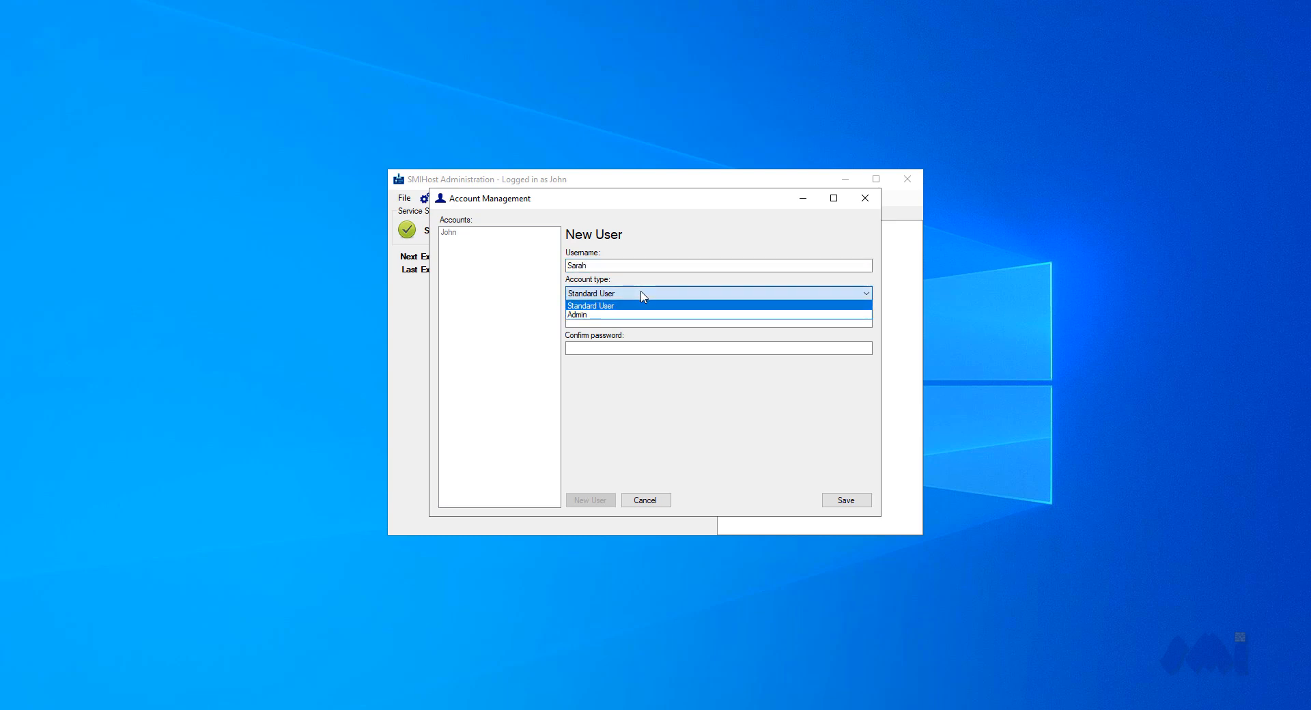
click(641, 306)
click(631, 322)
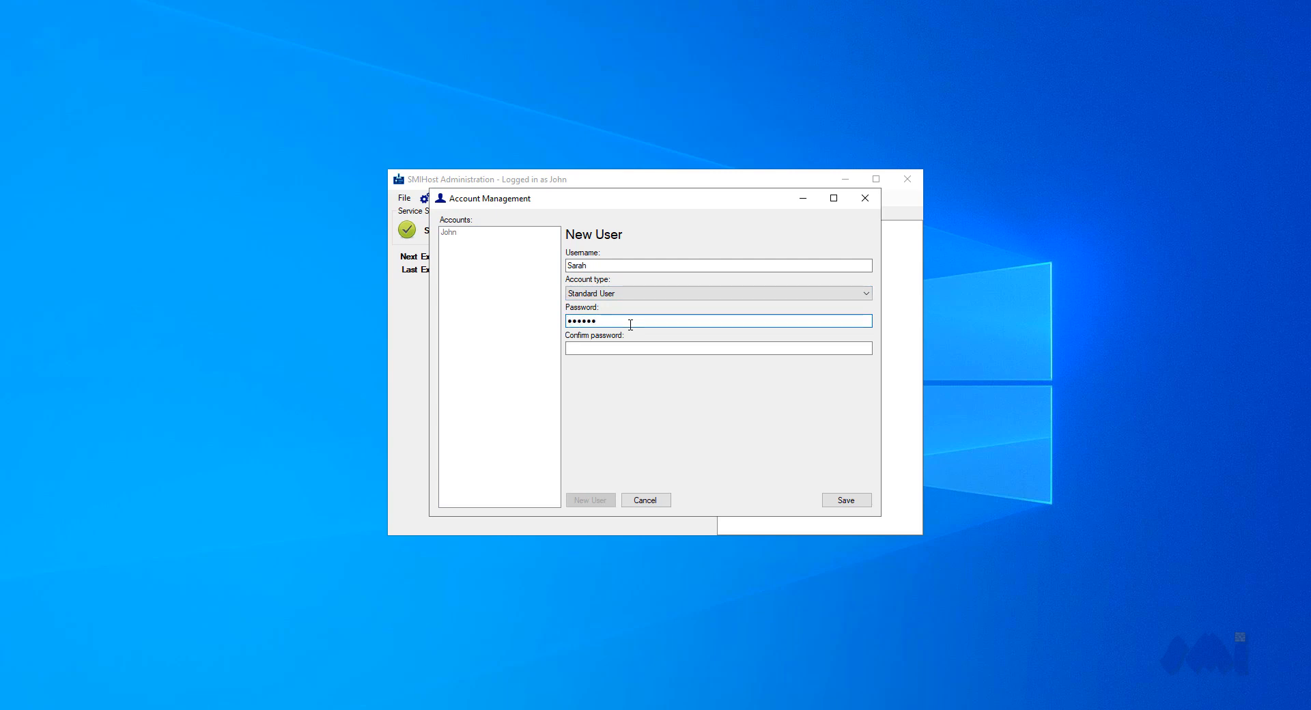
click(625, 348)
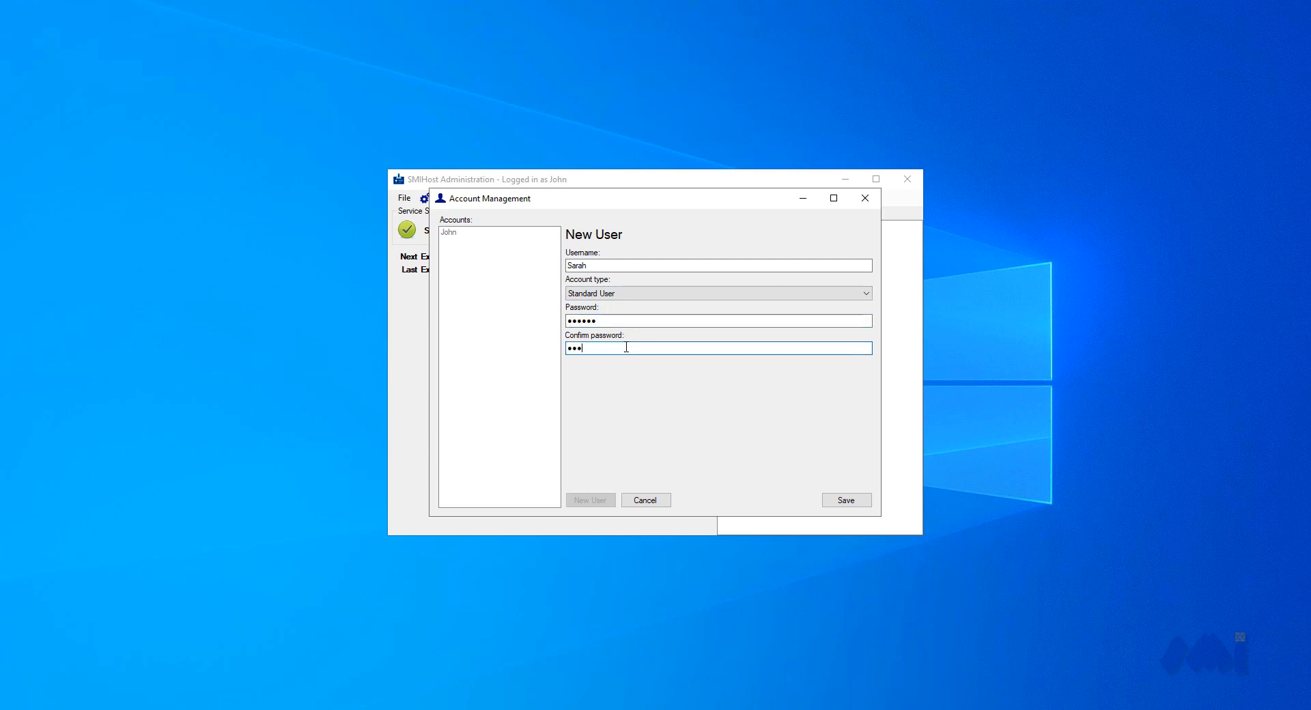
text(••••••)
click(841, 500)
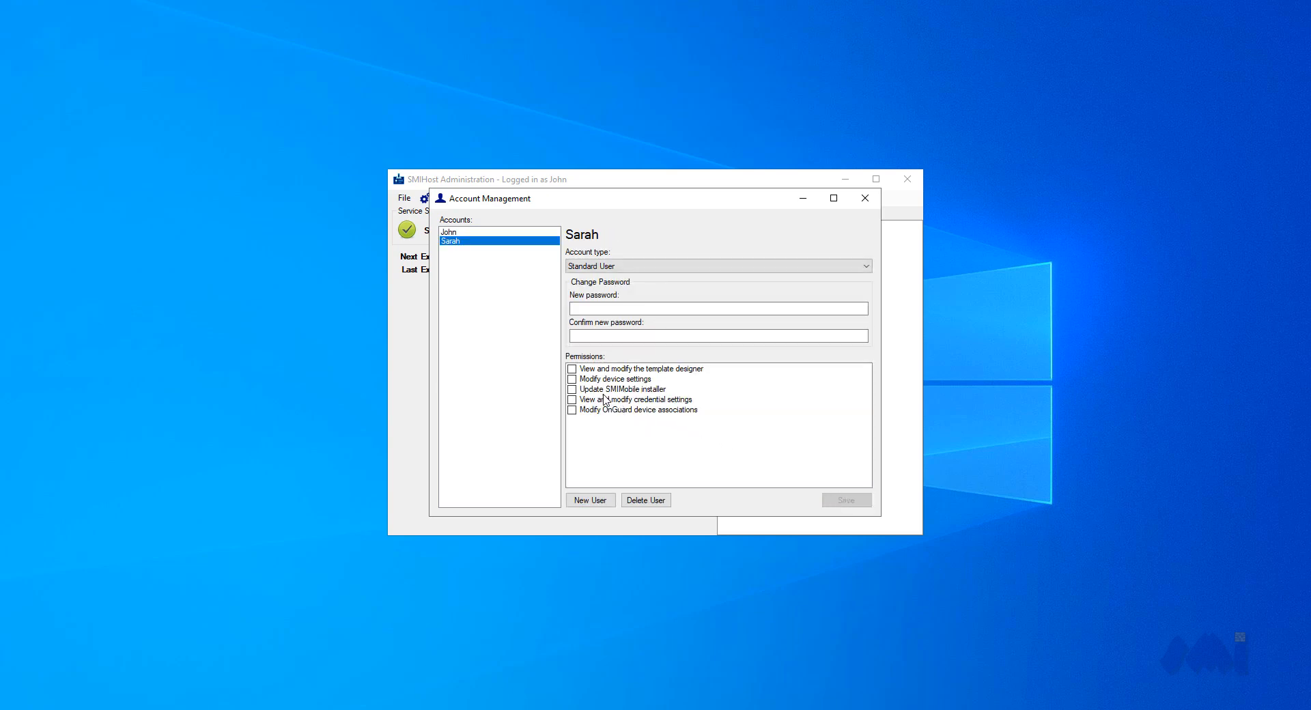
Grant the standard user the Modify device settings and View and modify credential settings permissions, save, and close Account Management
click(573, 380)
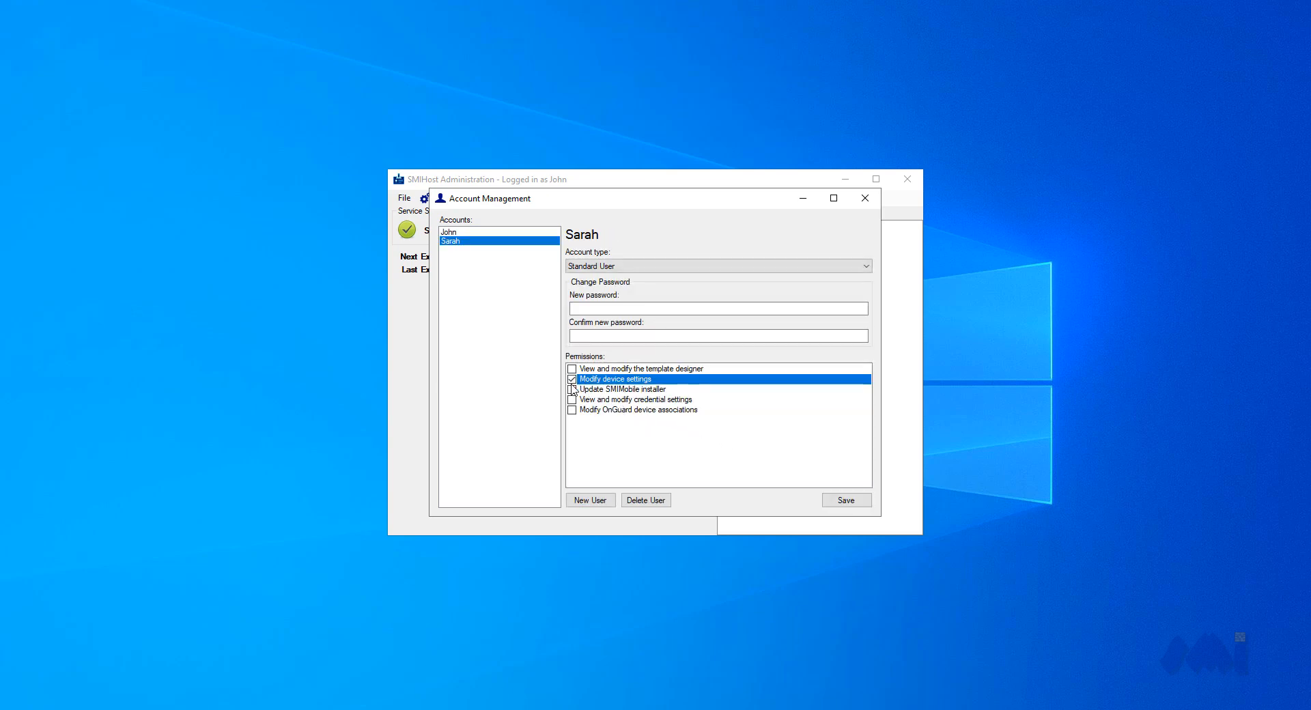
click(573, 401)
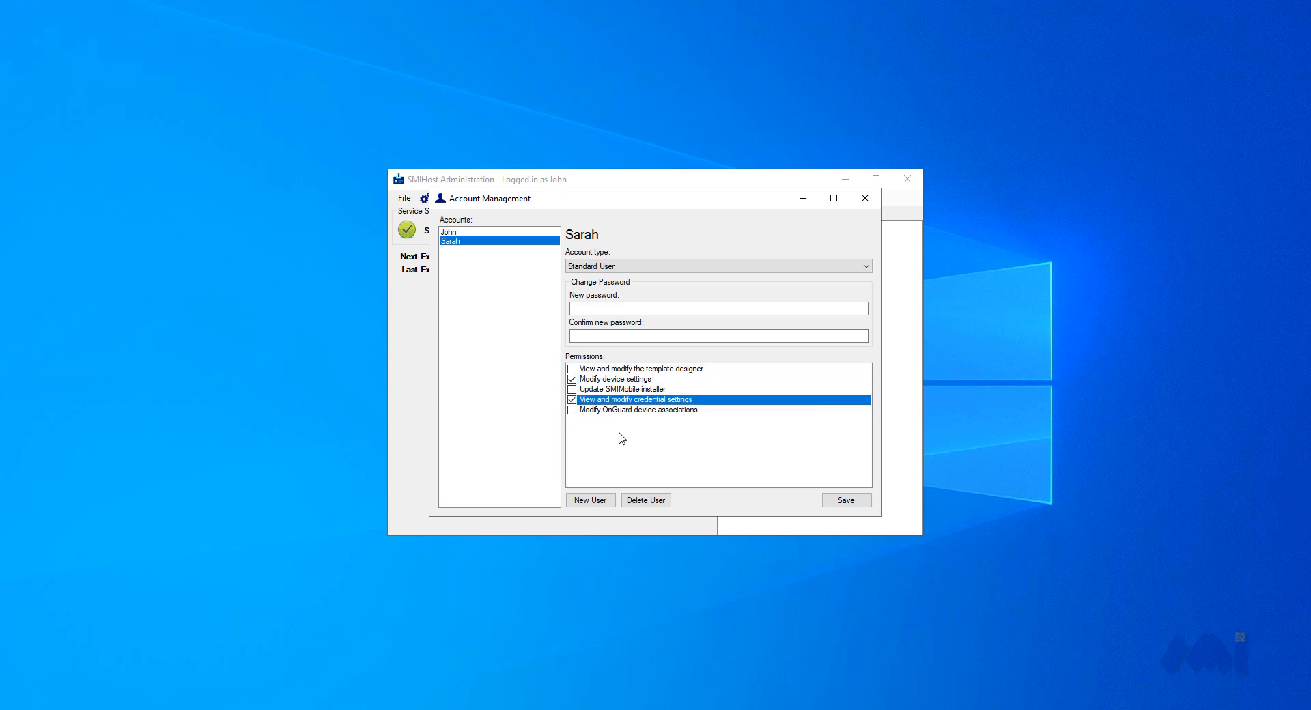
click(838, 502)
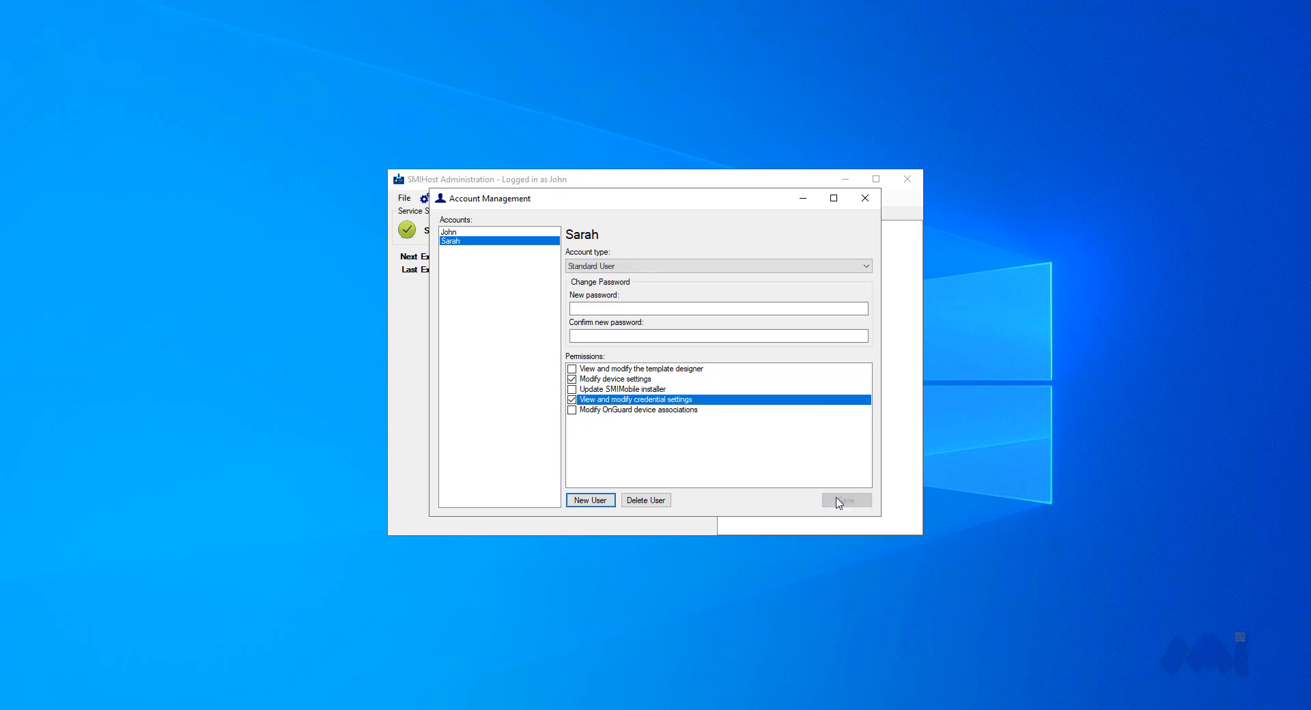
click(864, 198)
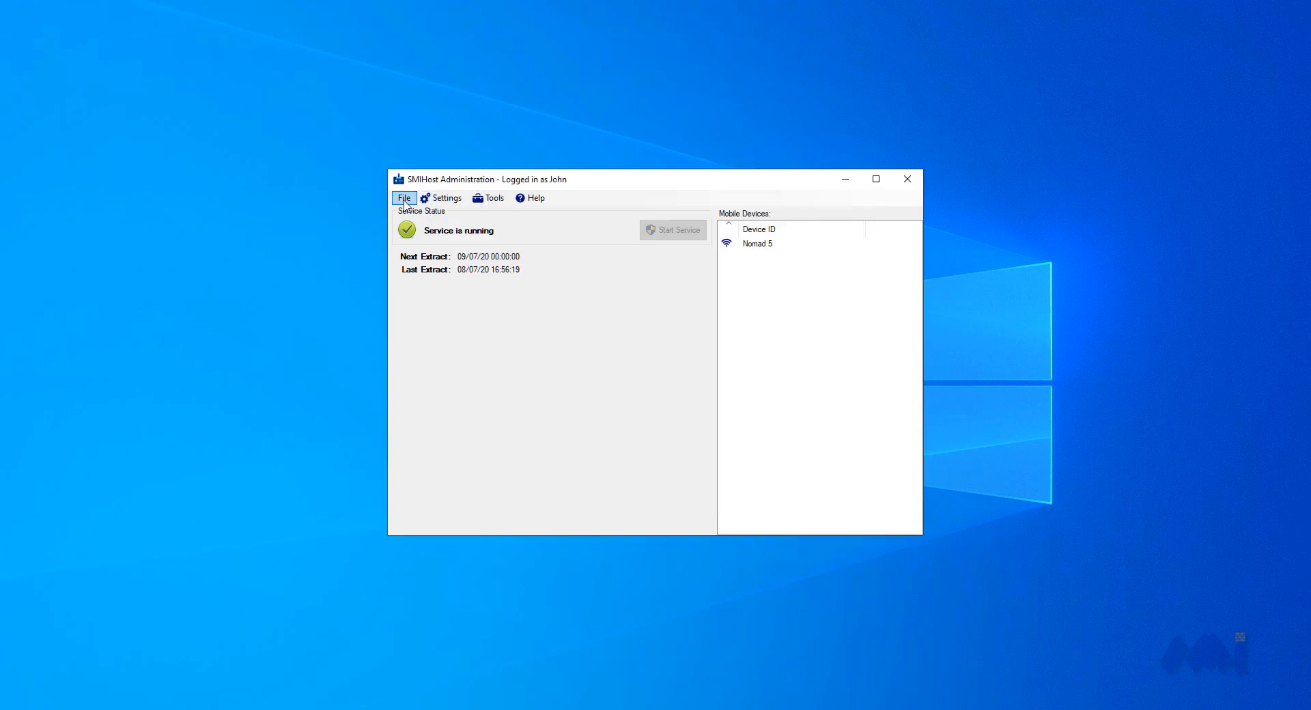
Log out of the admin account and log in with the standard user's username and password
click(405, 198)
click(405, 248)
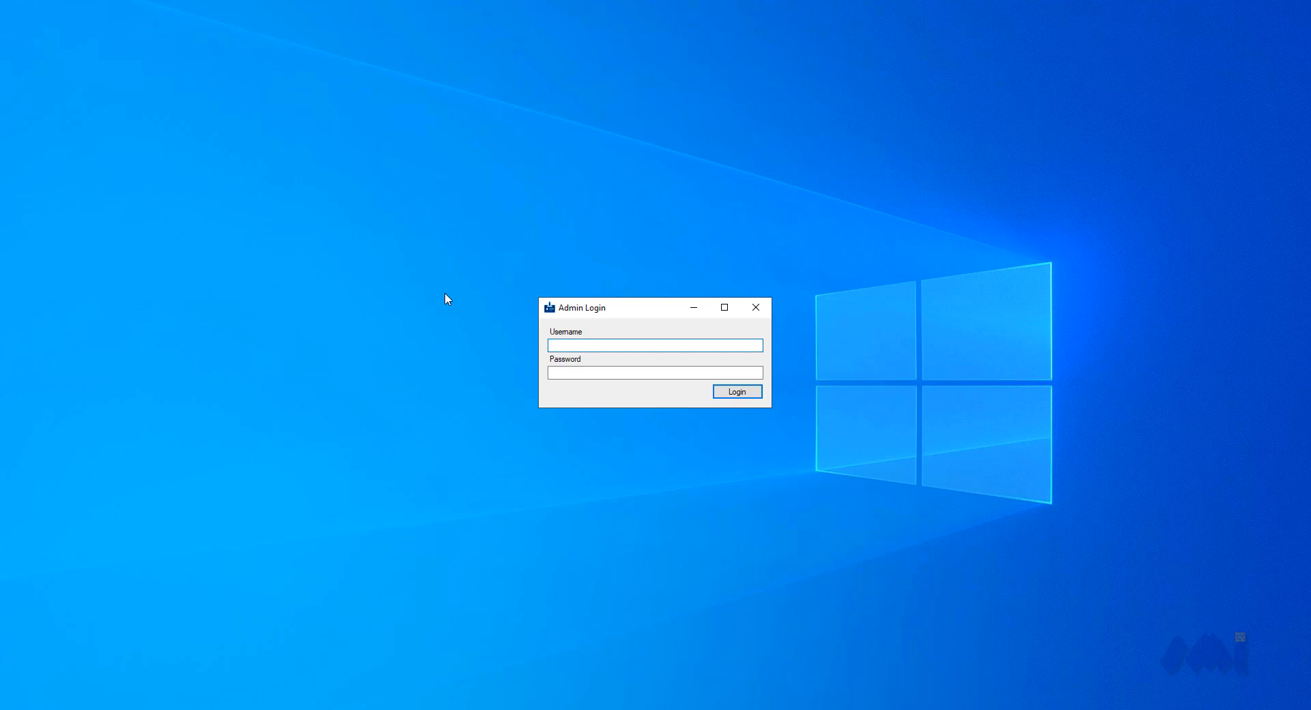
text(Sarah)
click(577, 372)
text(•)
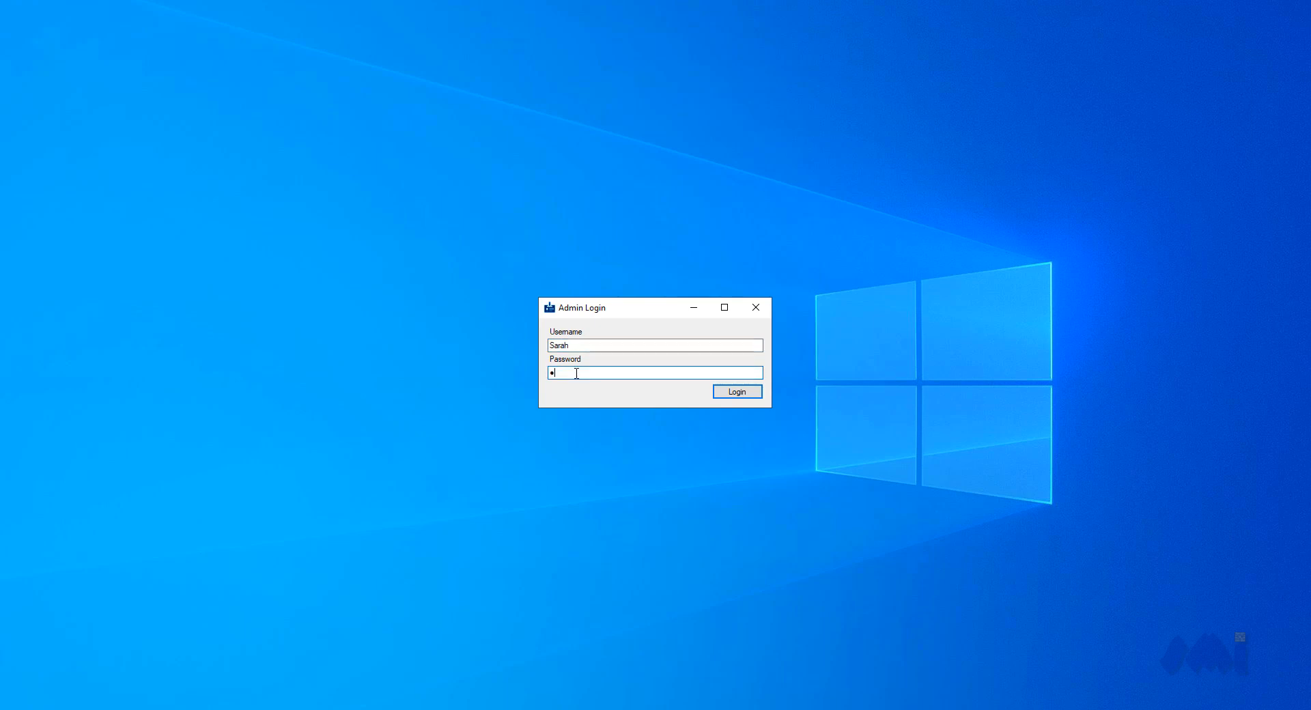
text(••)
click(725, 394)
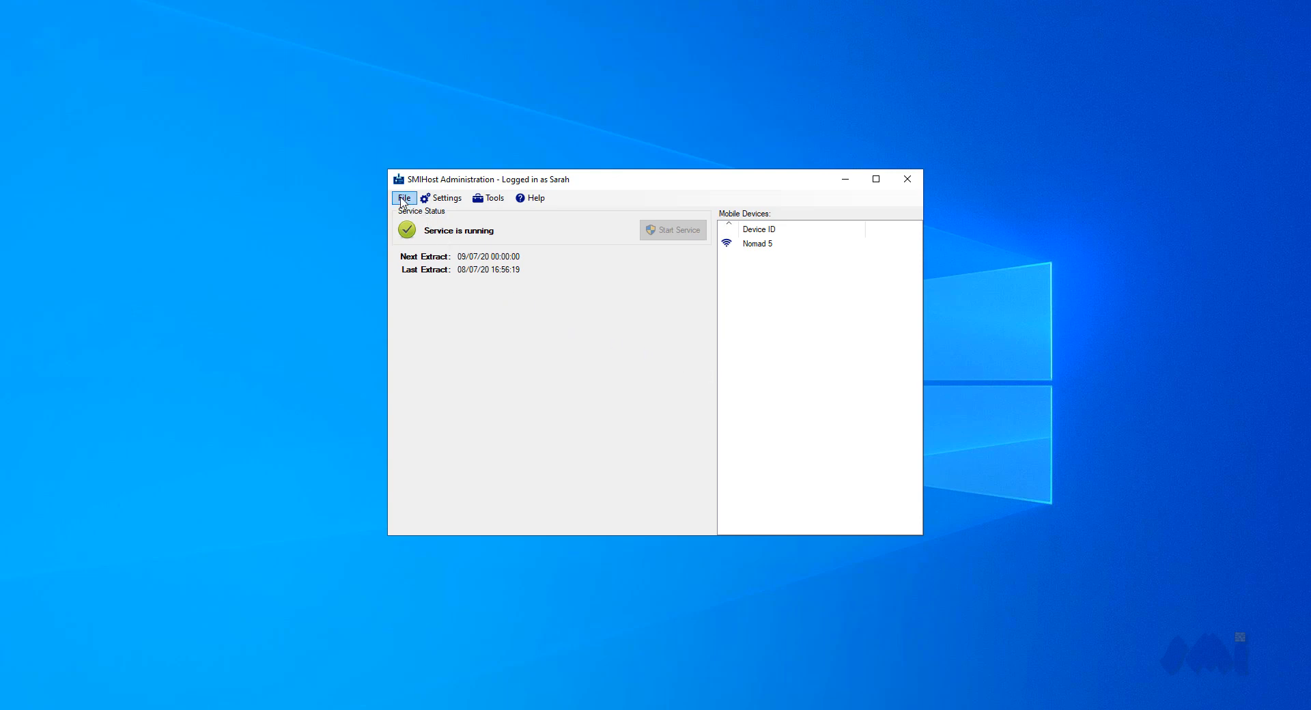
Check which file, settings and tool commands the standard user can access, and view the Credential Number settings without changing them
click(403, 199)
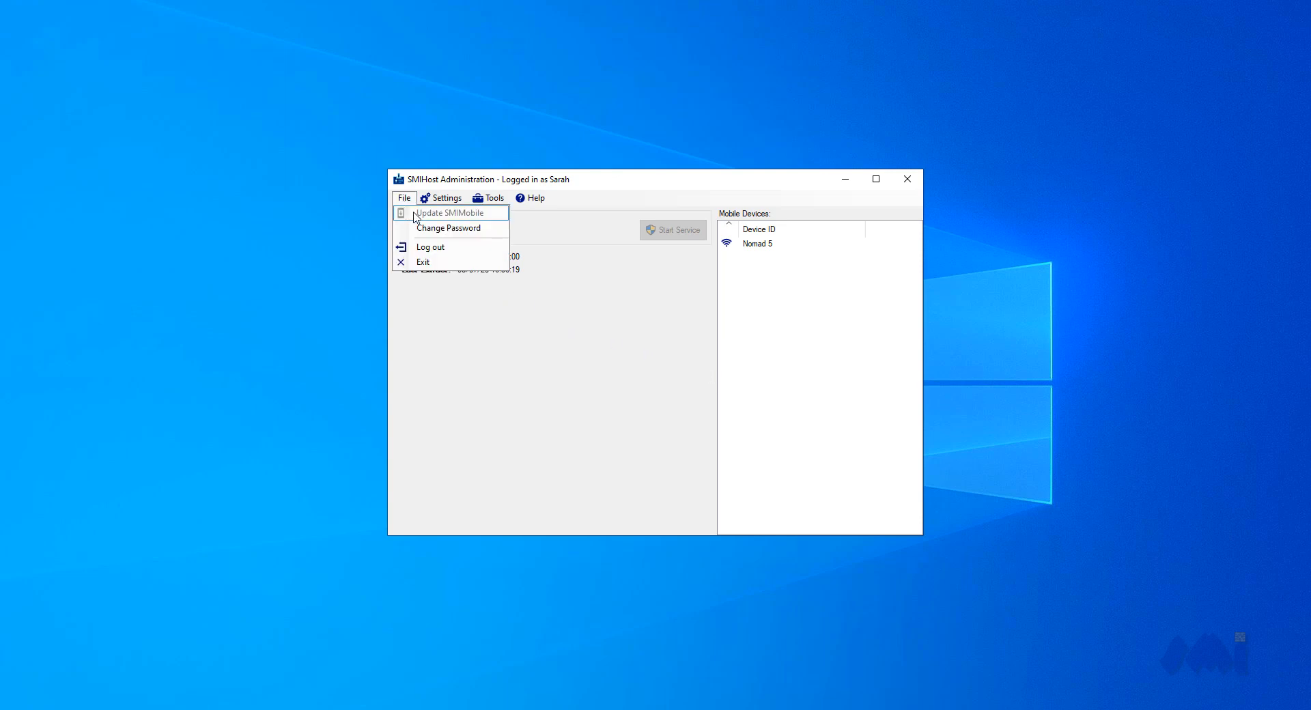
mouse_move(448, 203)
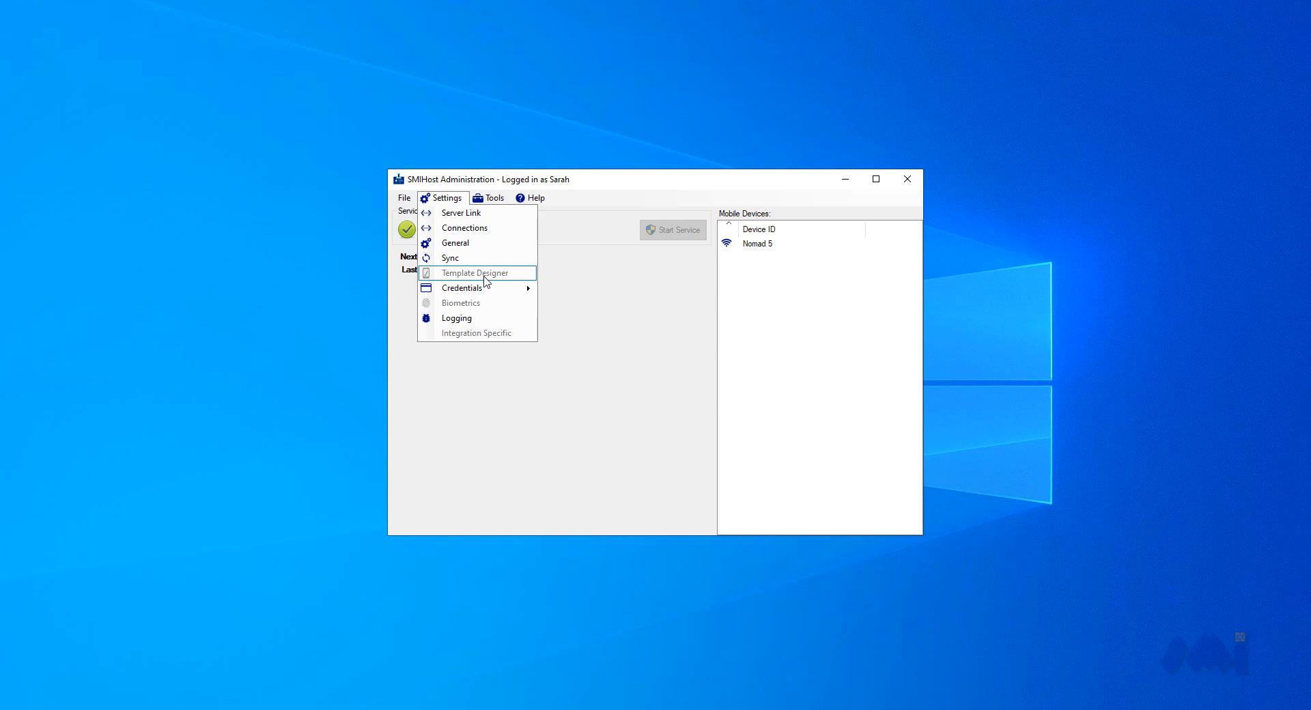
mouse_move(492, 291)
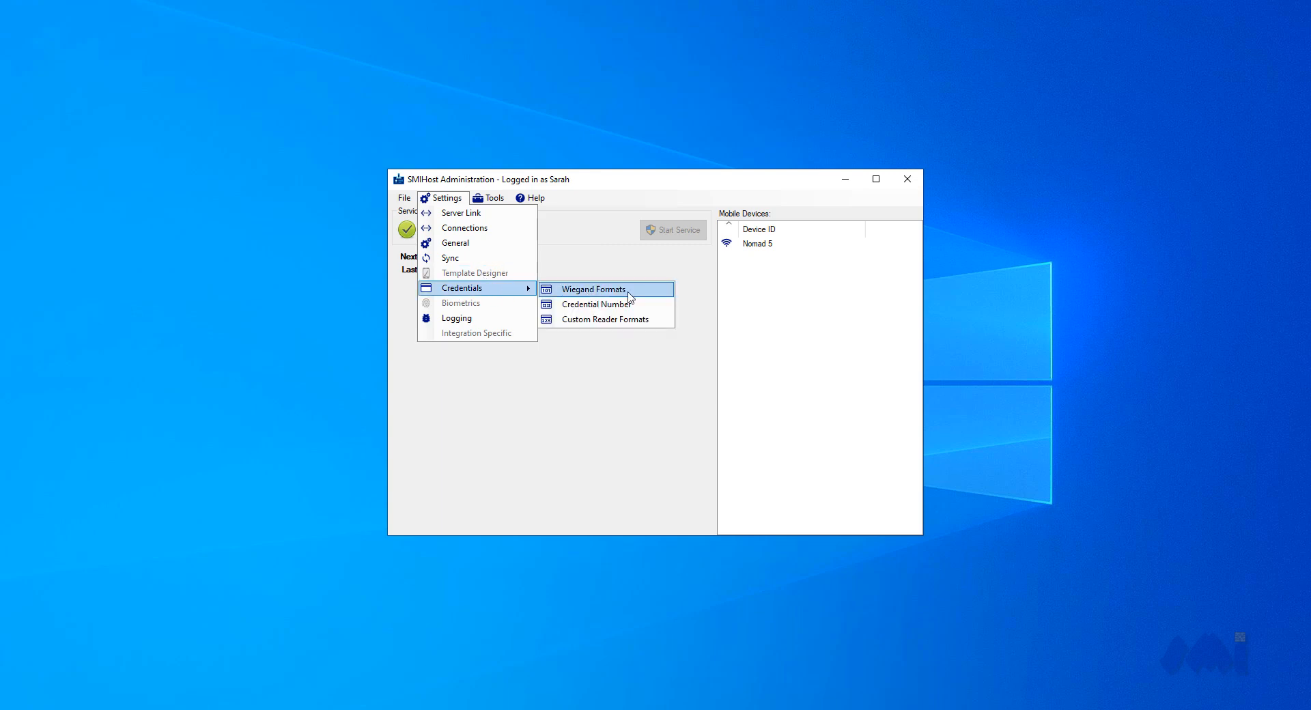
click(642, 310)
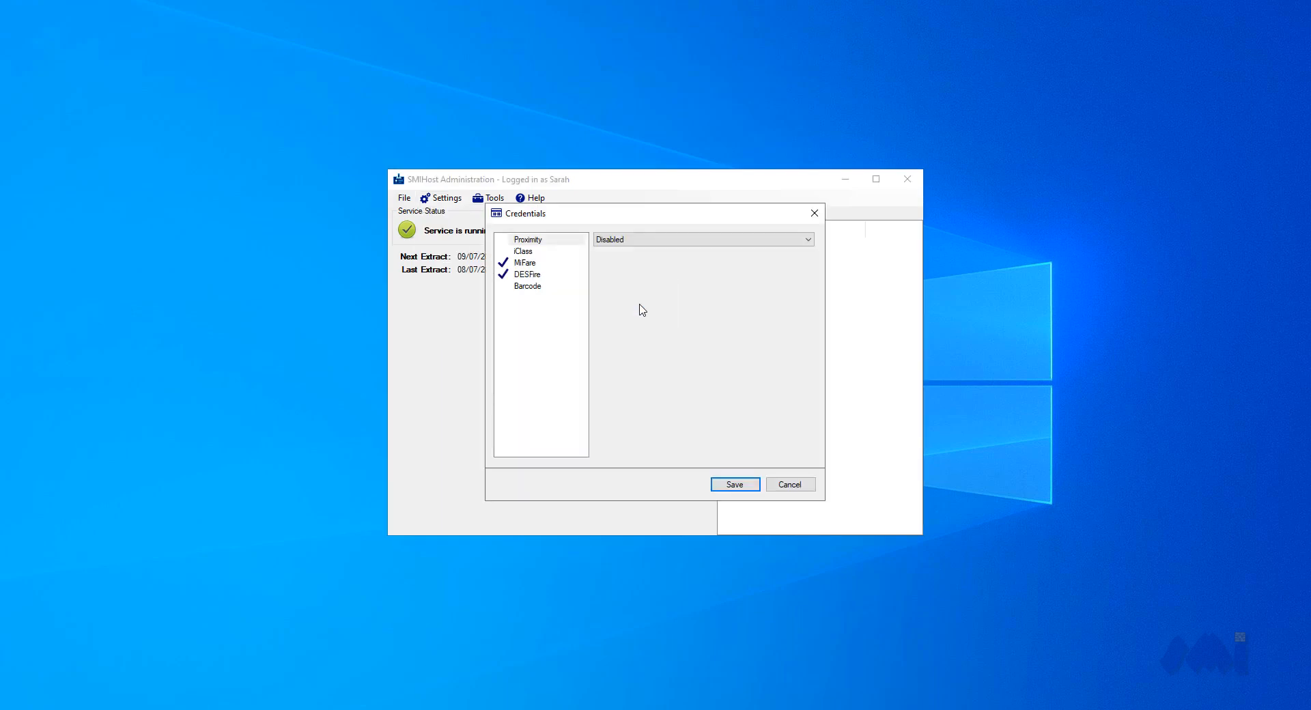
click(806, 484)
click(716, 415)
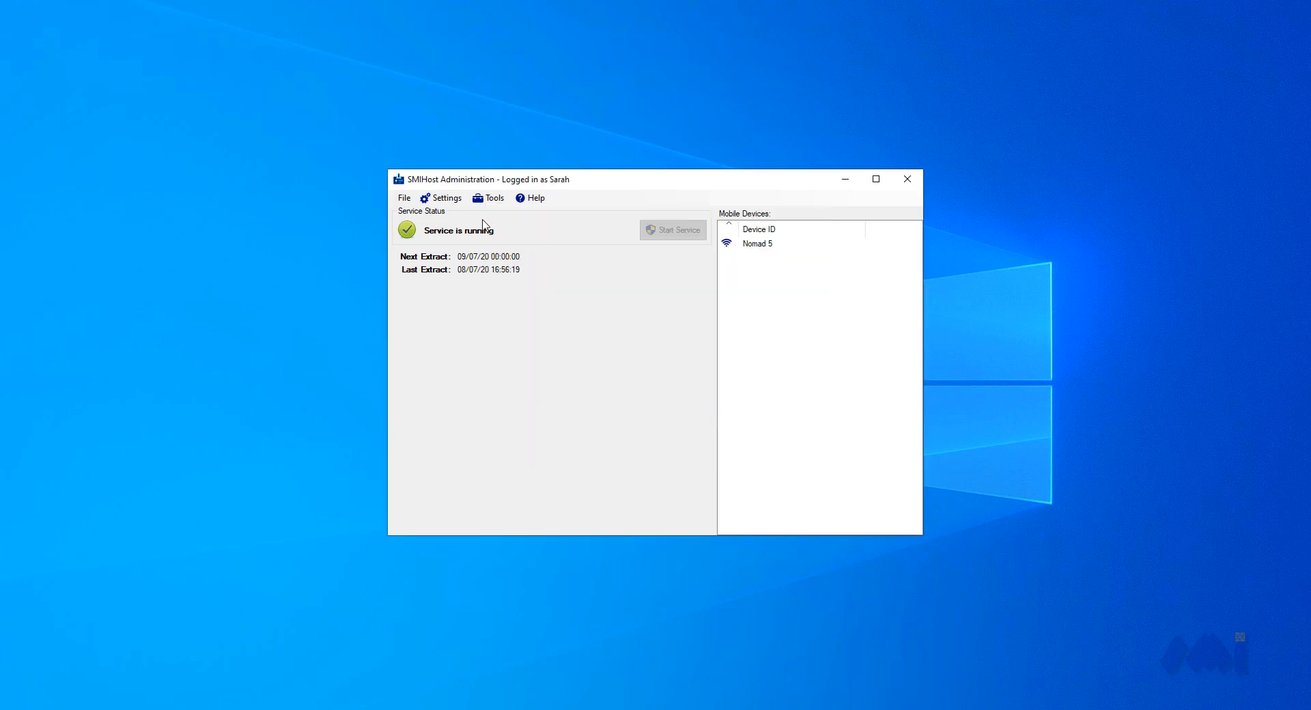
click(448, 199)
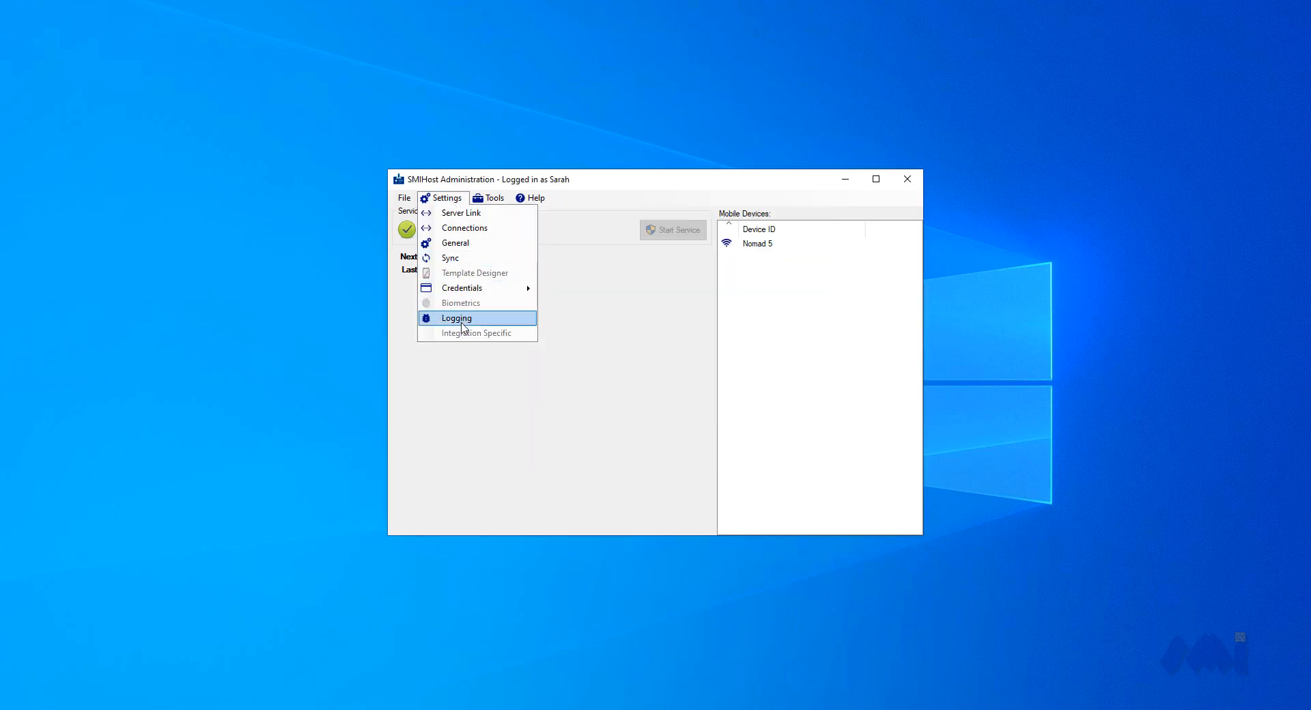
mouse_move(488, 198)
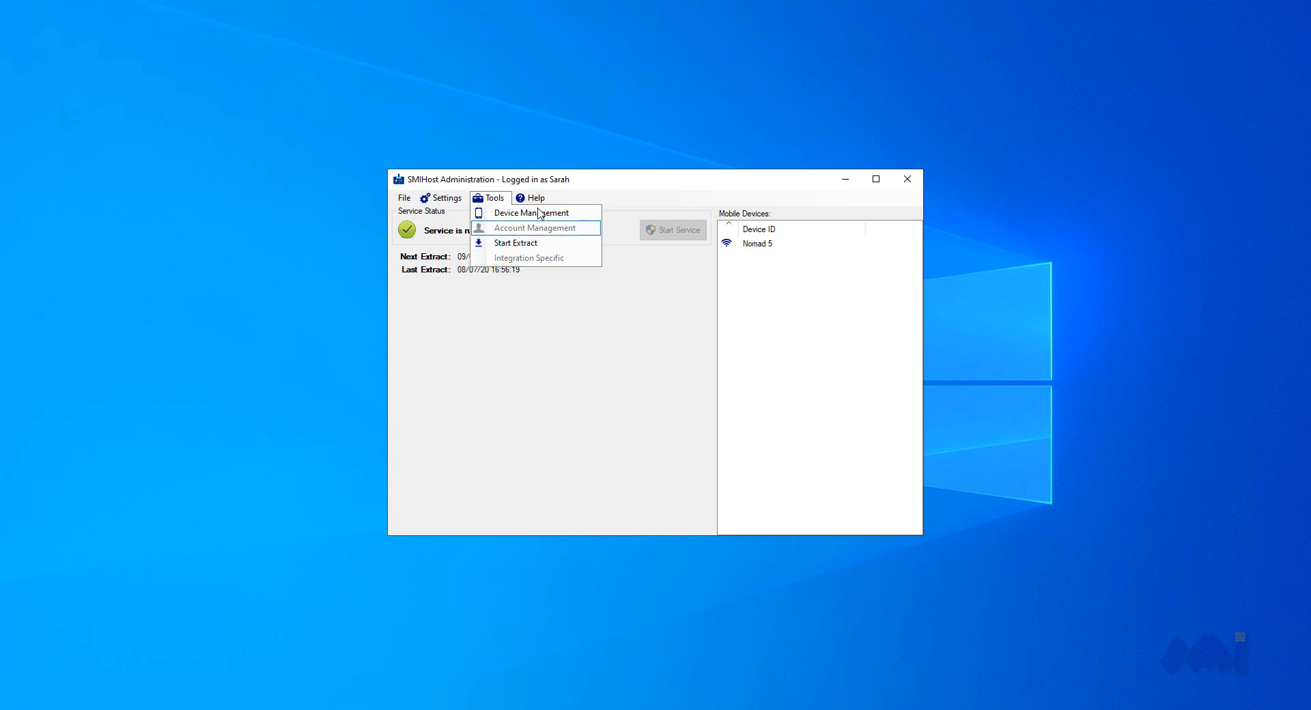
Review the Nomad 5 device's properties from Overview and Battery Log through the configuration pages to Device Association, and close Device Management
mouse_move(531, 198)
right_click(788, 245)
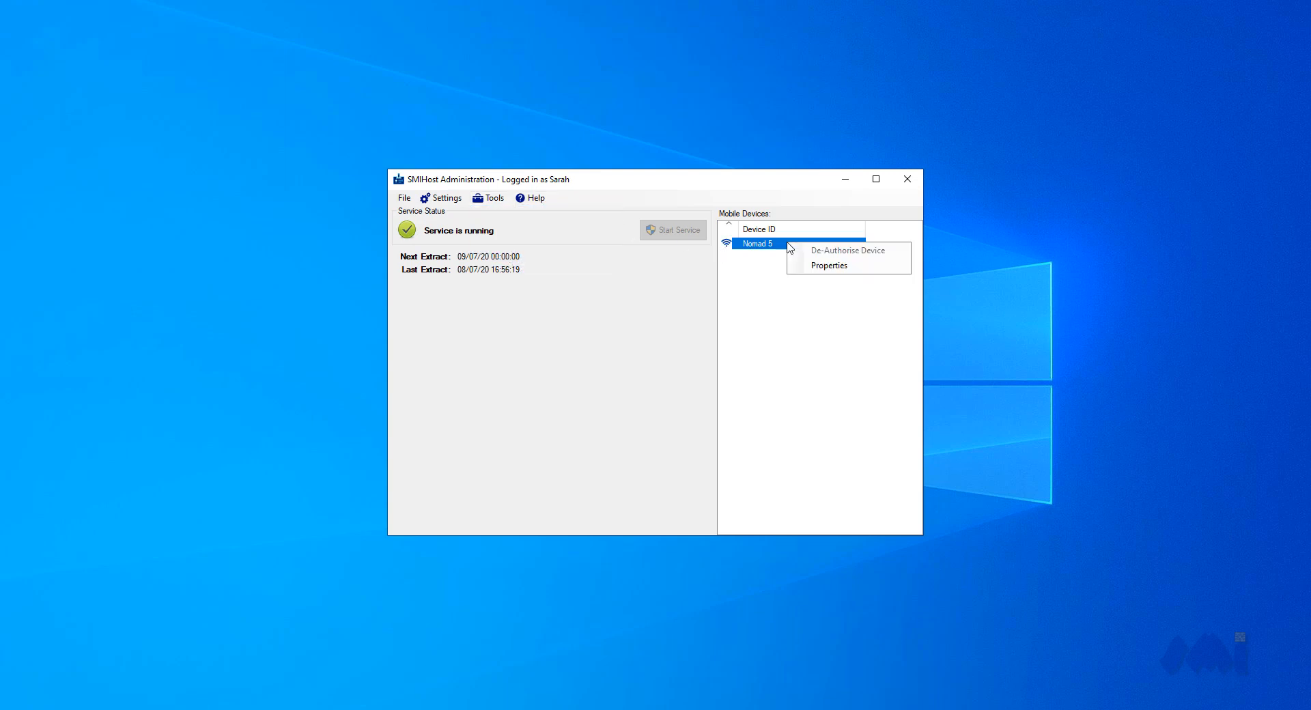
click(827, 267)
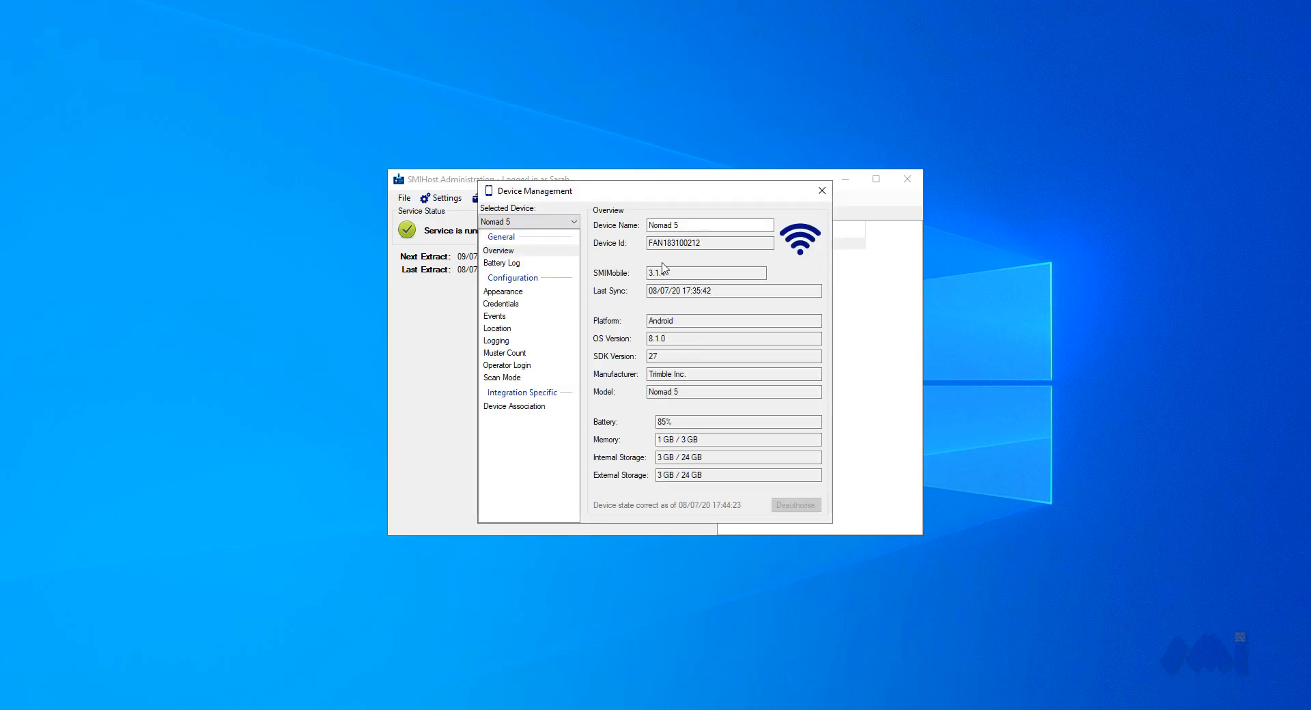
click(551, 265)
click(546, 293)
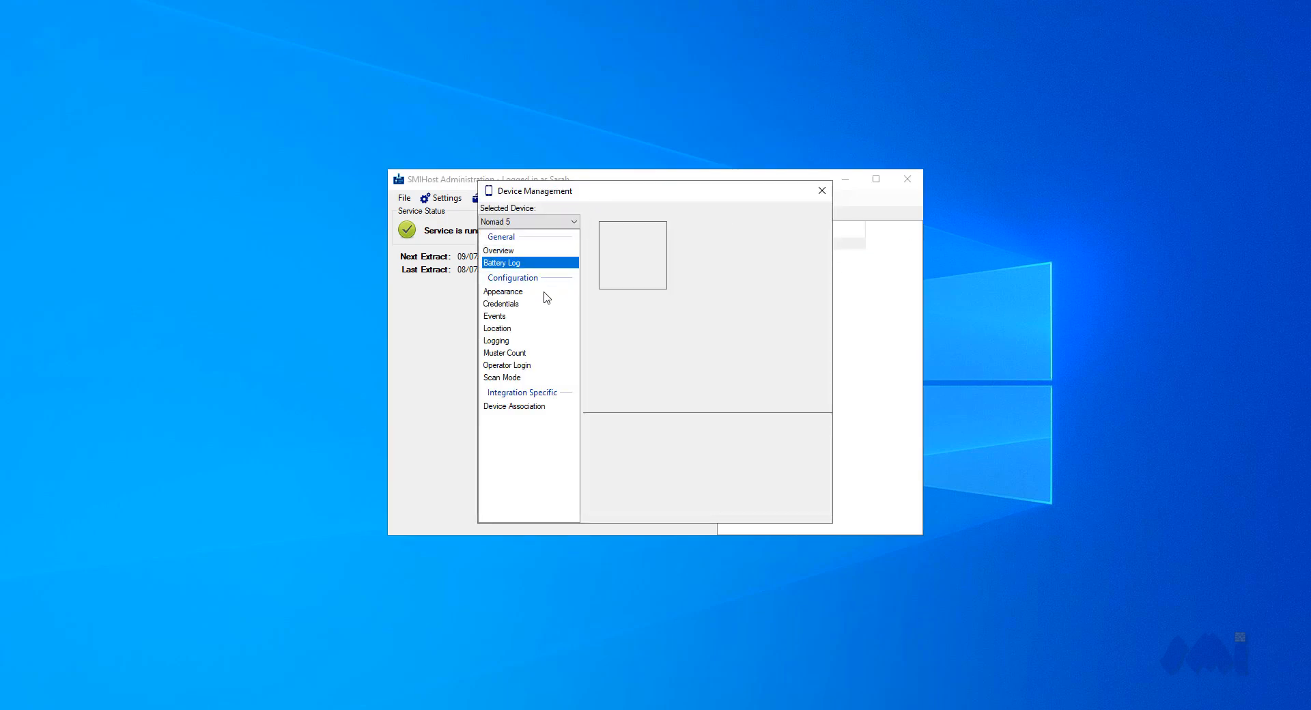
click(543, 304)
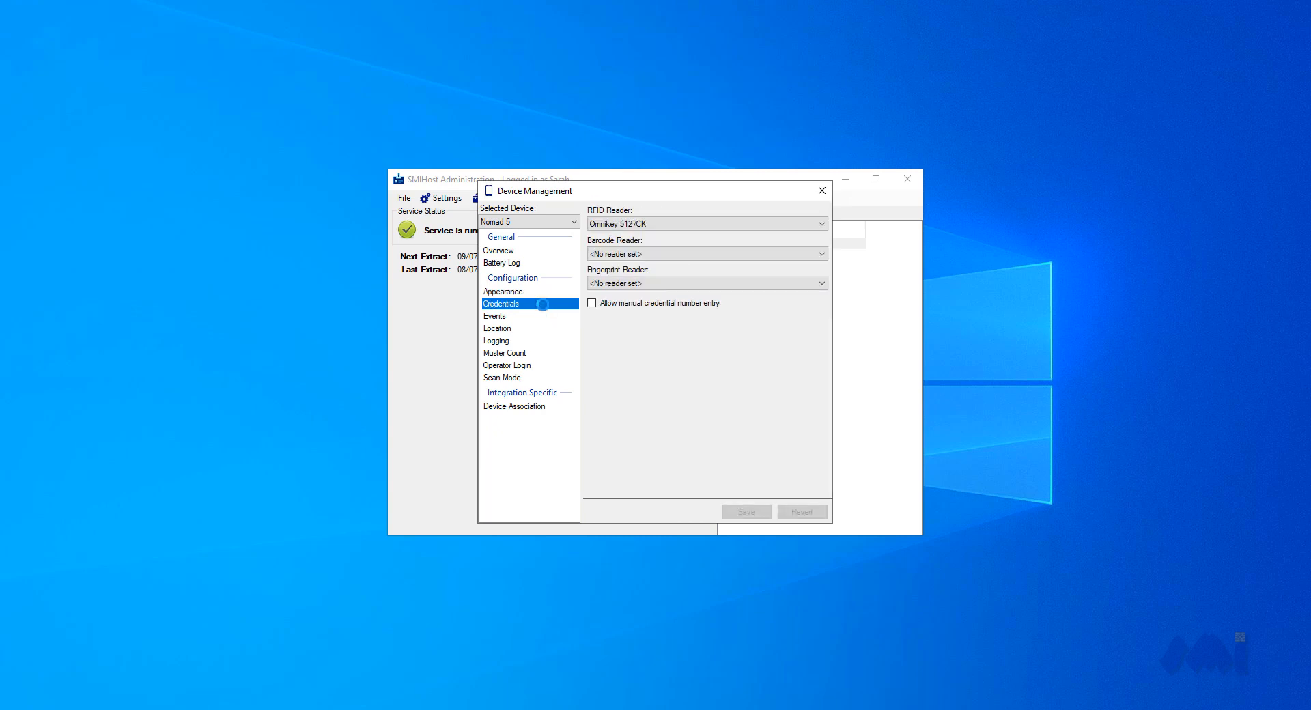
click(543, 318)
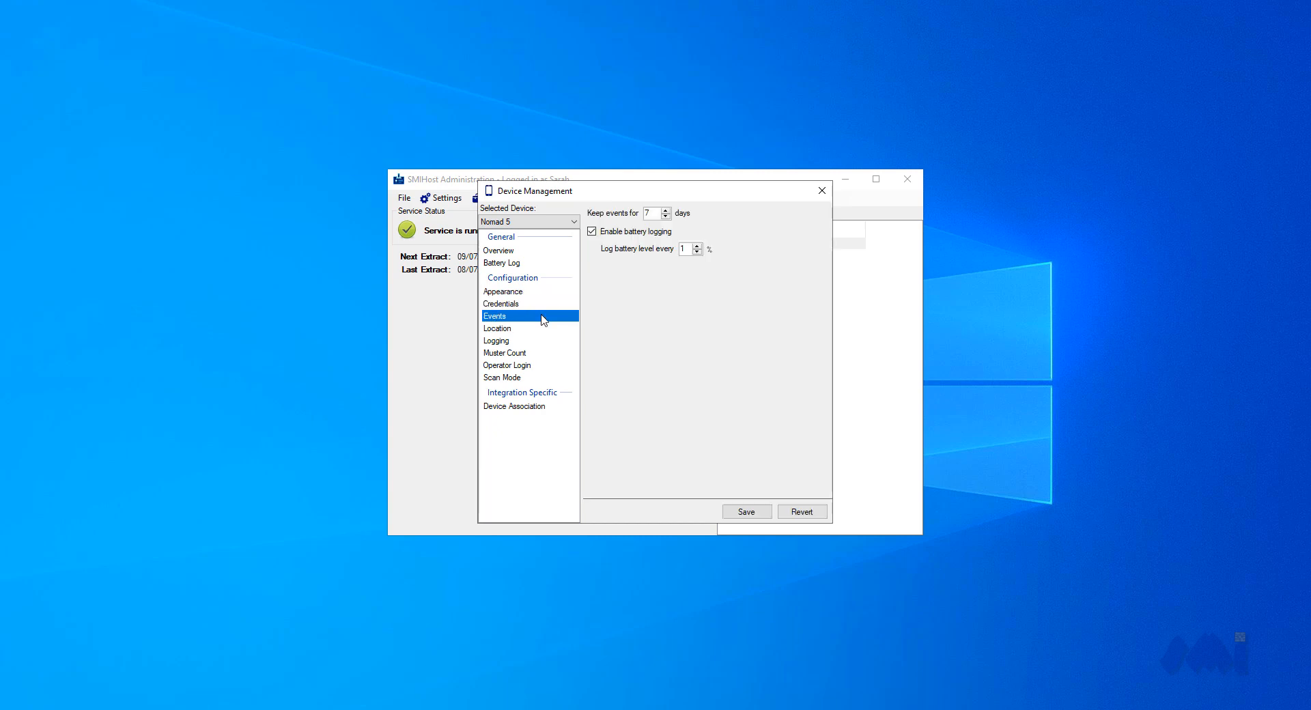
click(542, 334)
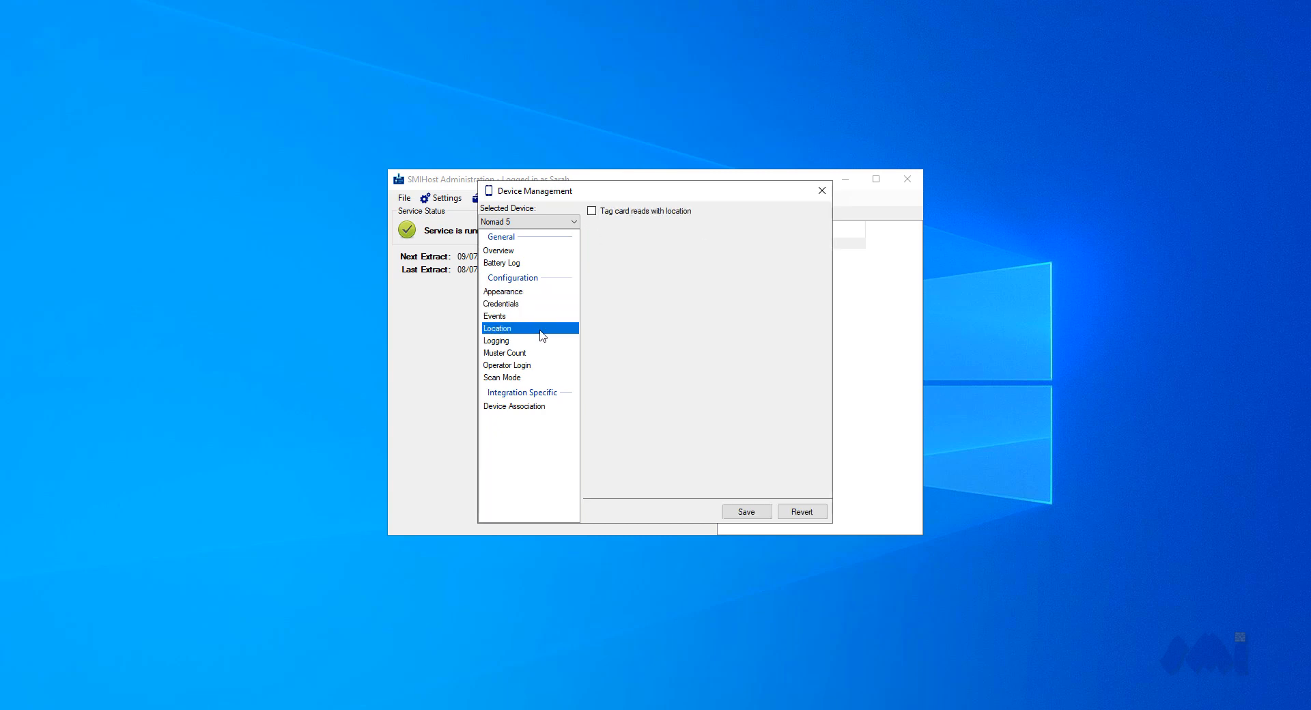
click(543, 344)
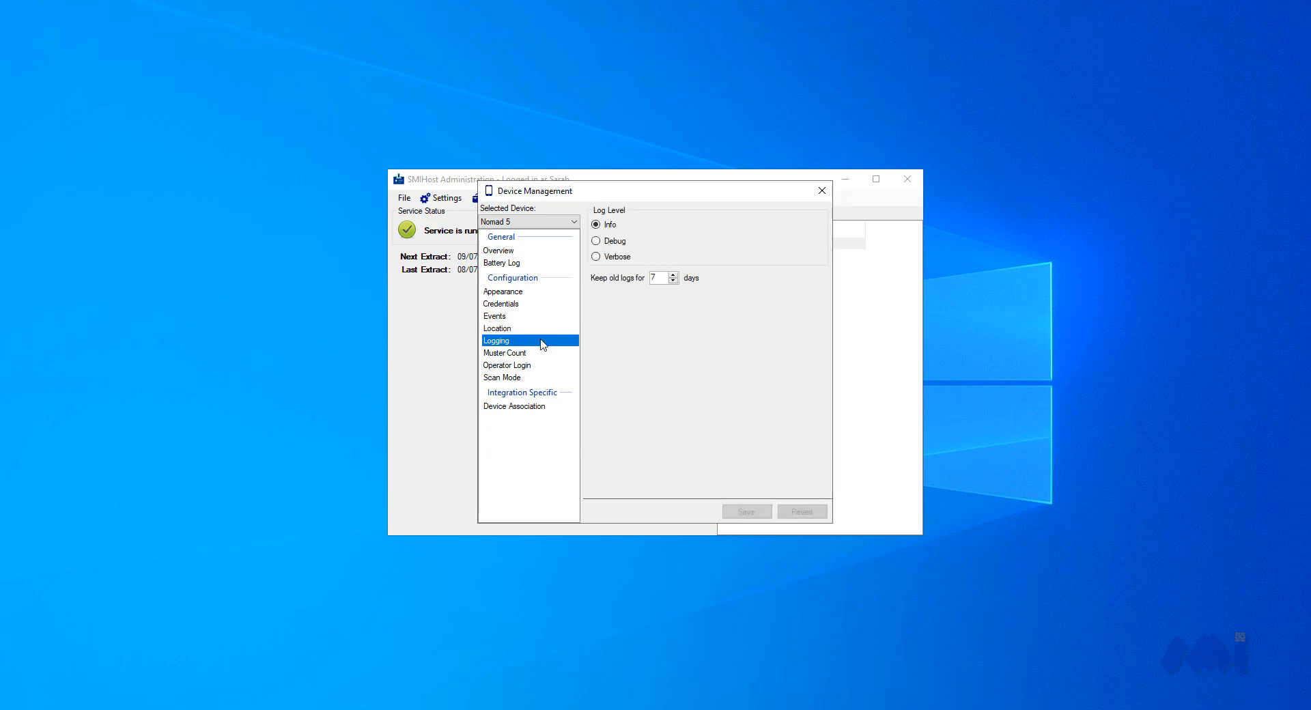
click(546, 356)
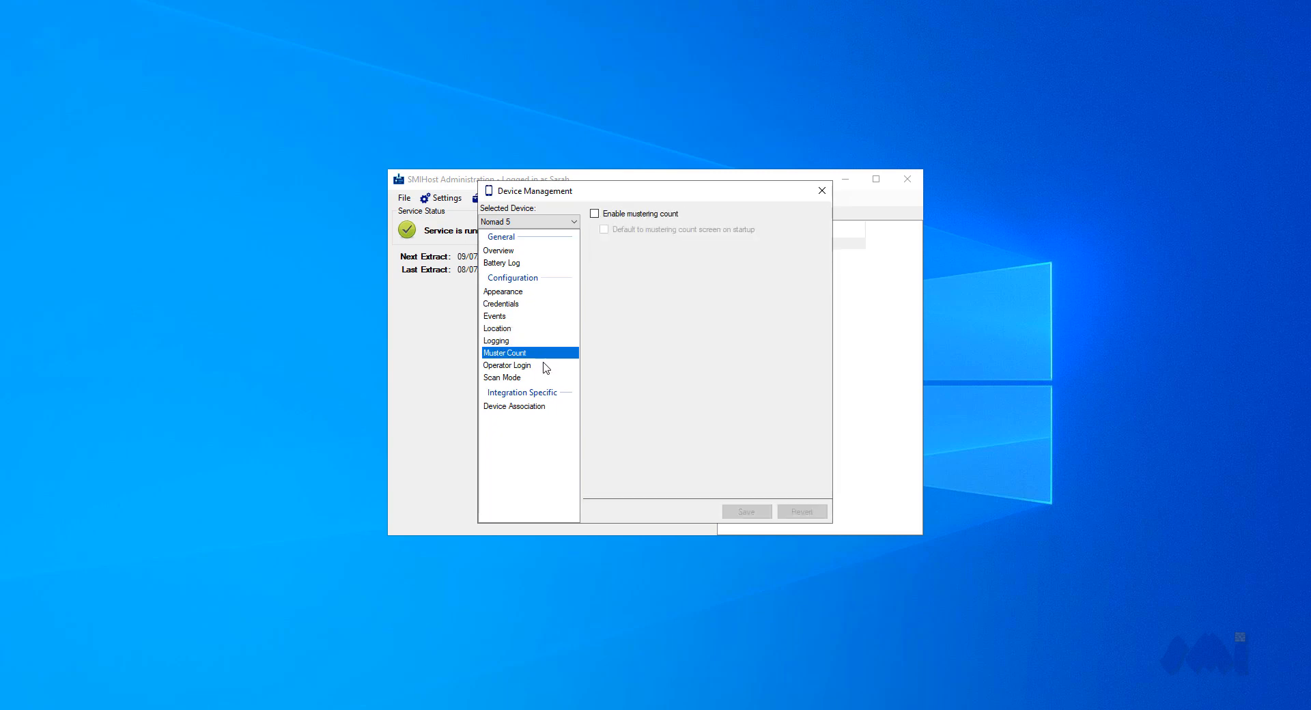
click(547, 367)
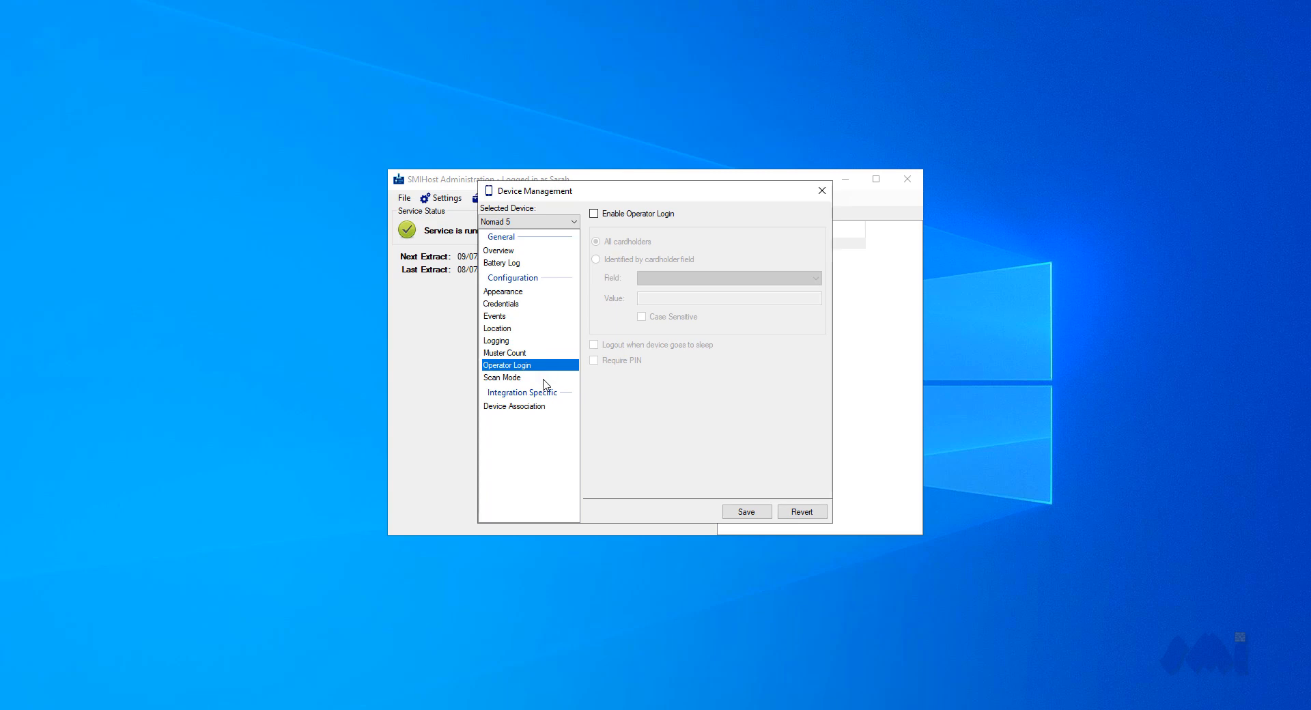
click(543, 378)
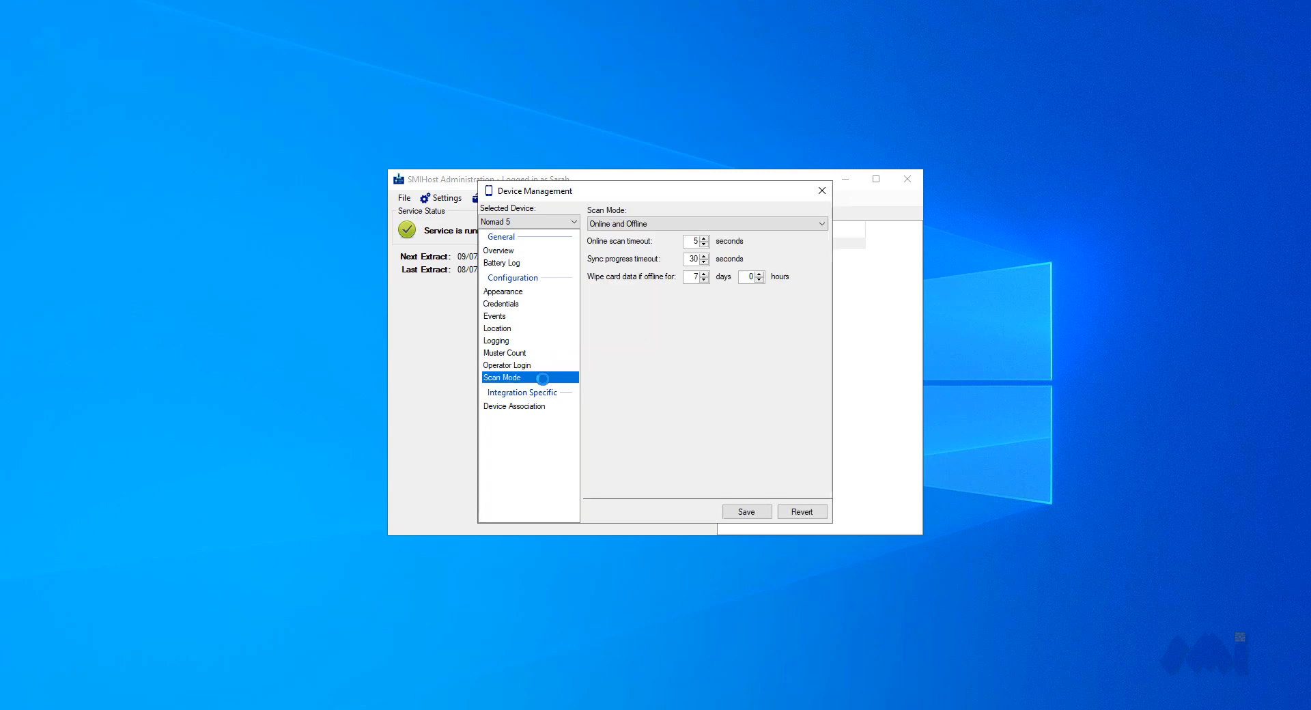
click(551, 408)
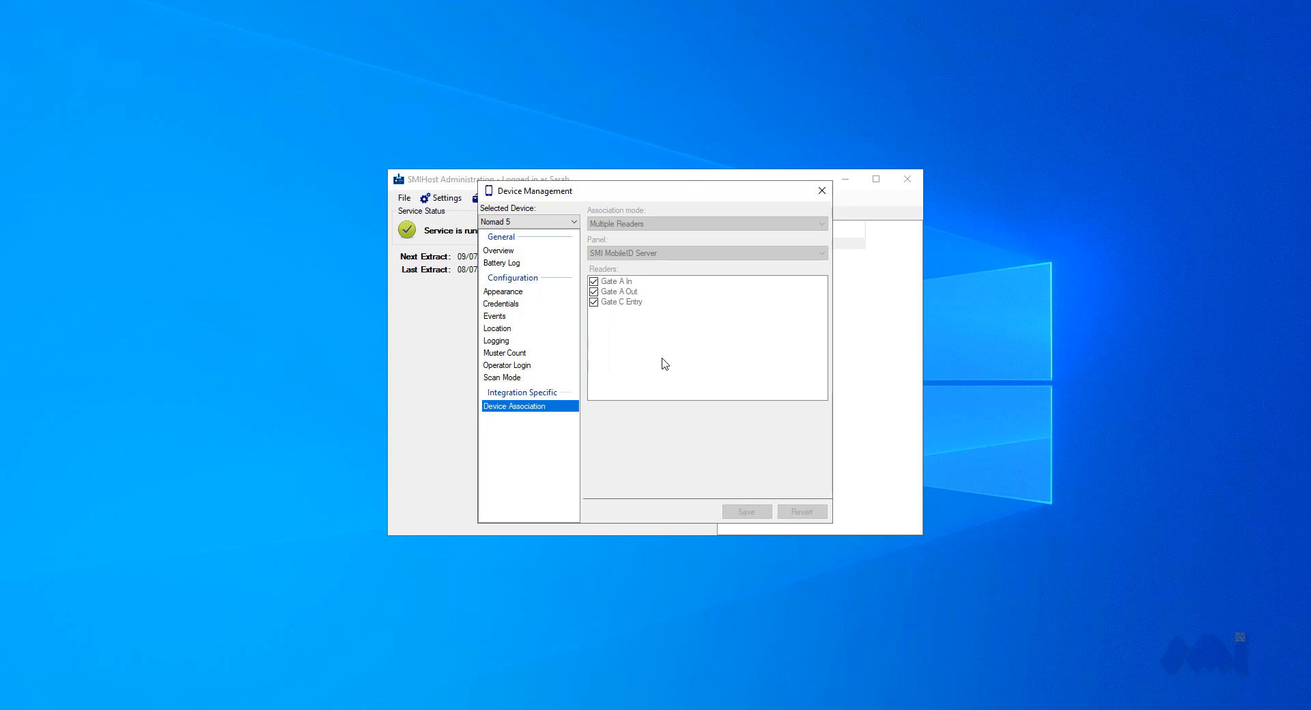
click(822, 191)
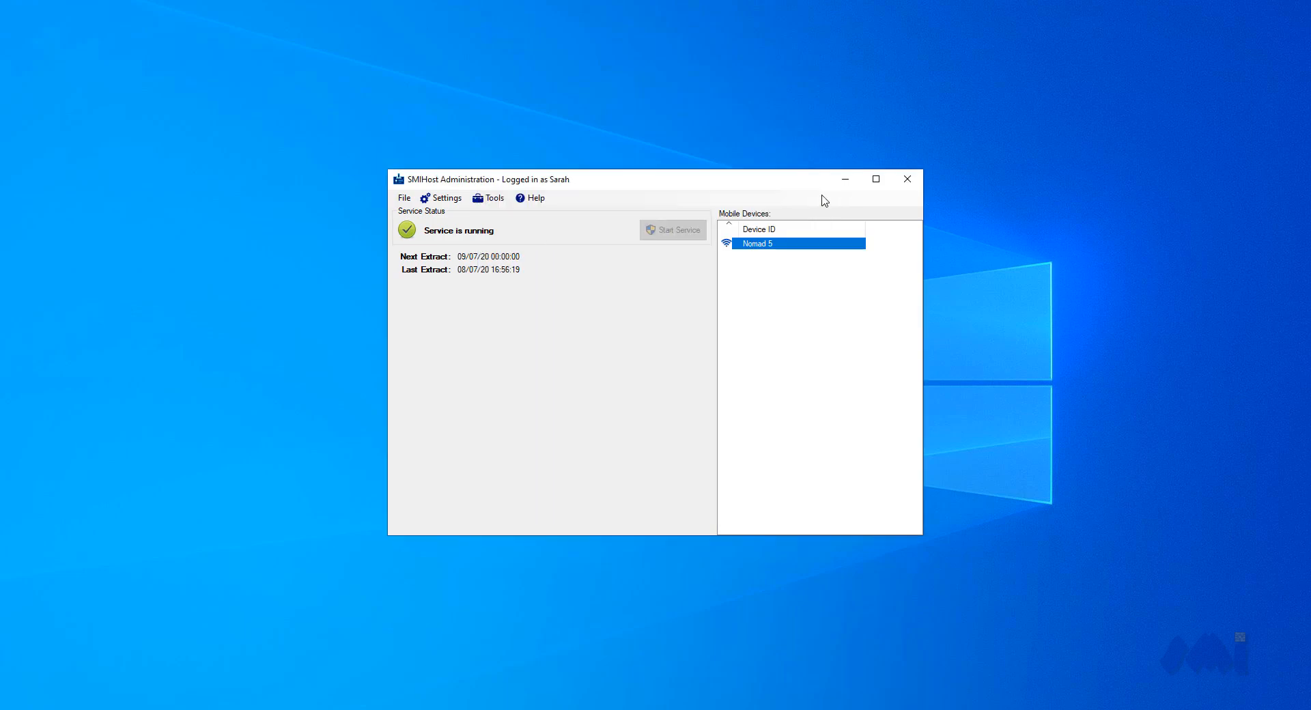
click(759, 318)
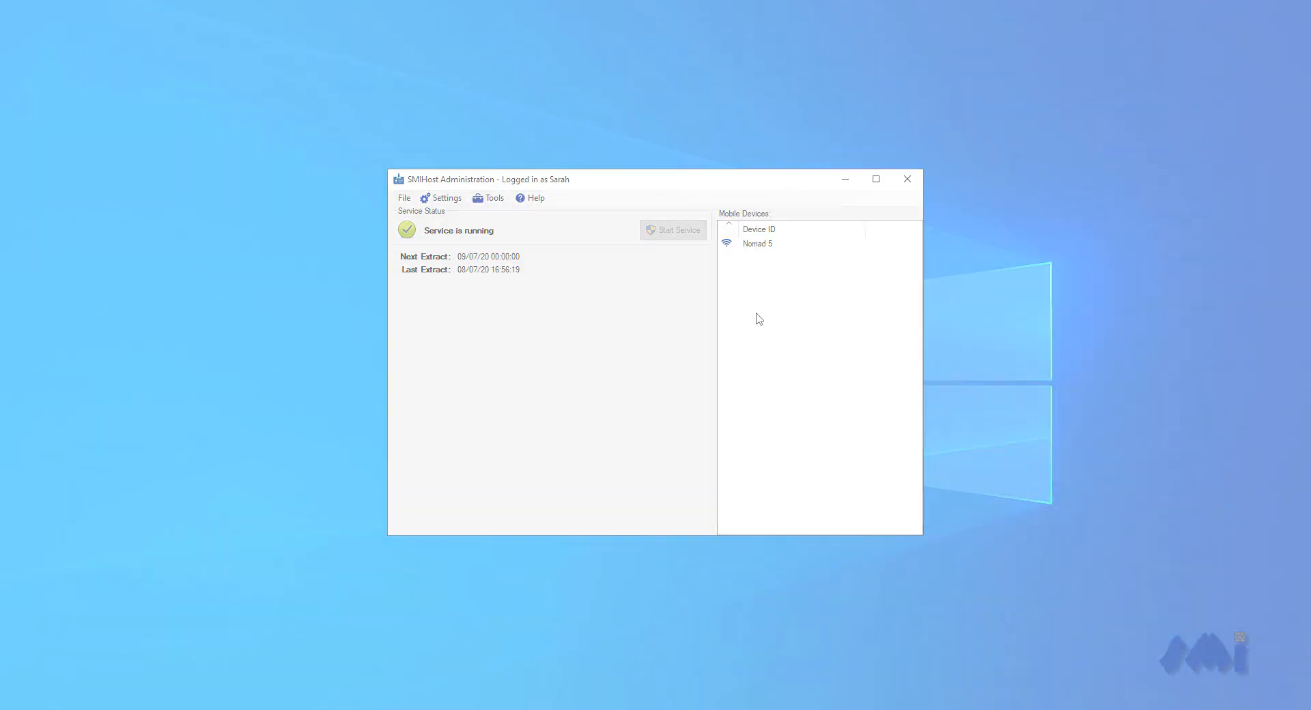